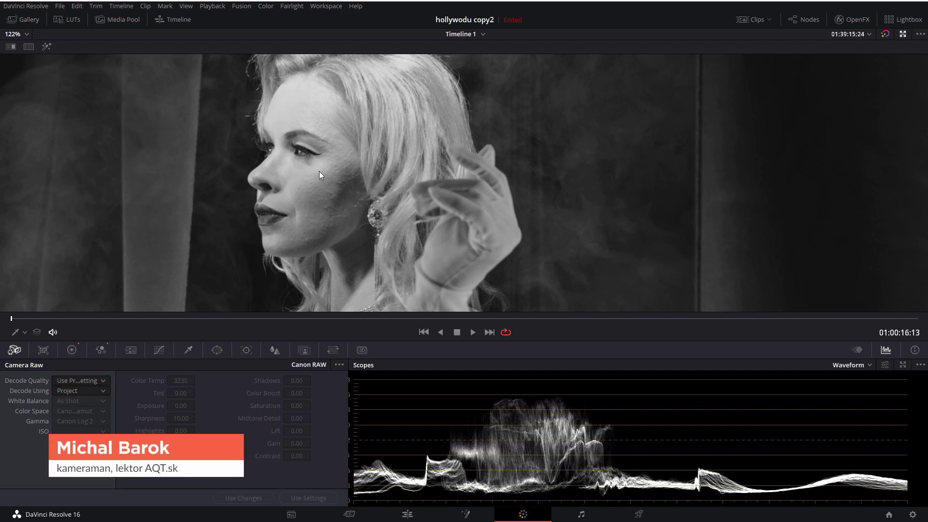
# Play the black-and-white portrait clip and zoom into the frame in the enhanced viewer
pyautogui.press('space')
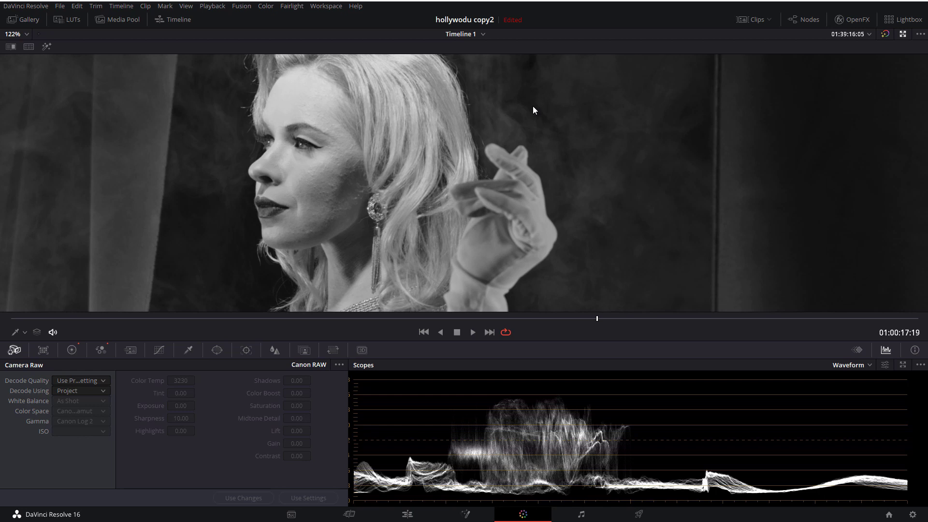
pyautogui.scroll(-2, 343, 173)
pyautogui.scroll(-1, 363, 189)
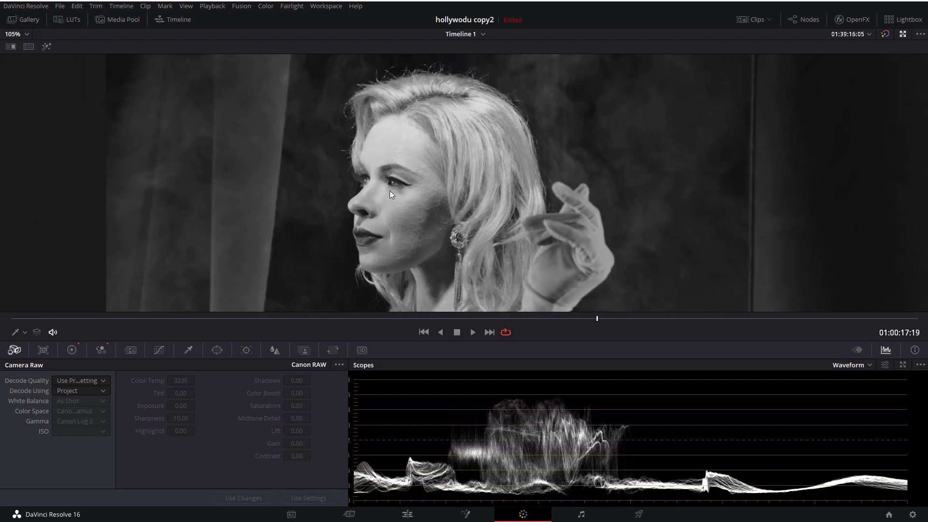
pyautogui.scroll(-5, 438, 149)
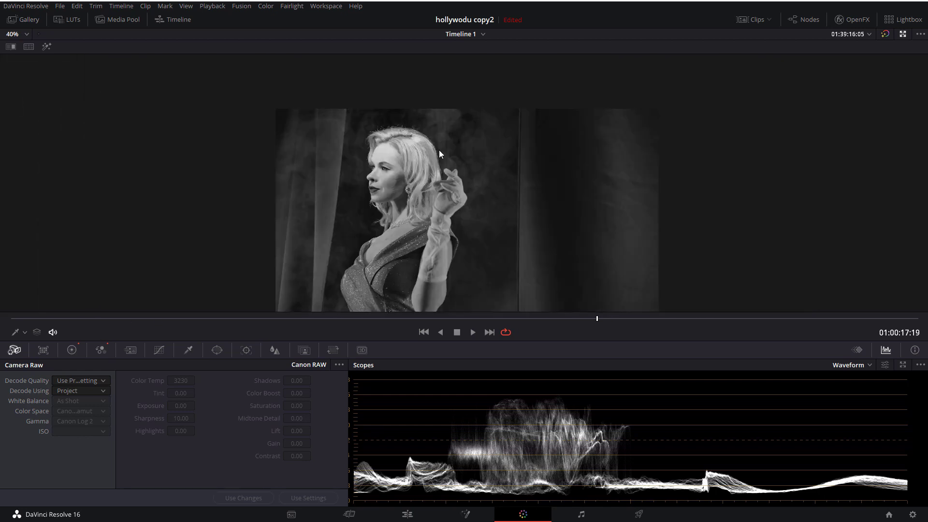
pyautogui.moveTo(413, 145); pyautogui.dragTo(389, 111)
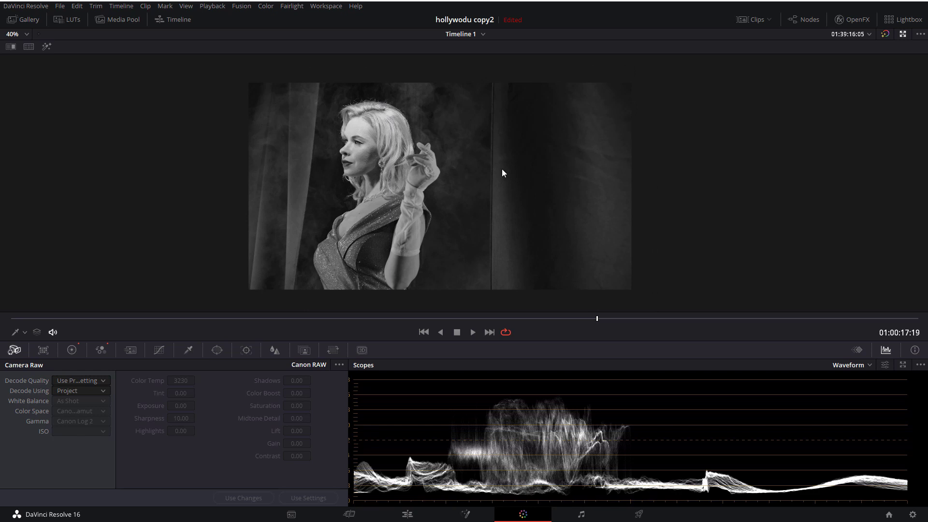
# Zoom back out, nudge the frame, and exit the enhanced viewer
pyautogui.scroll(1, 396, 176)
pyautogui.scroll(1, 396, 176)
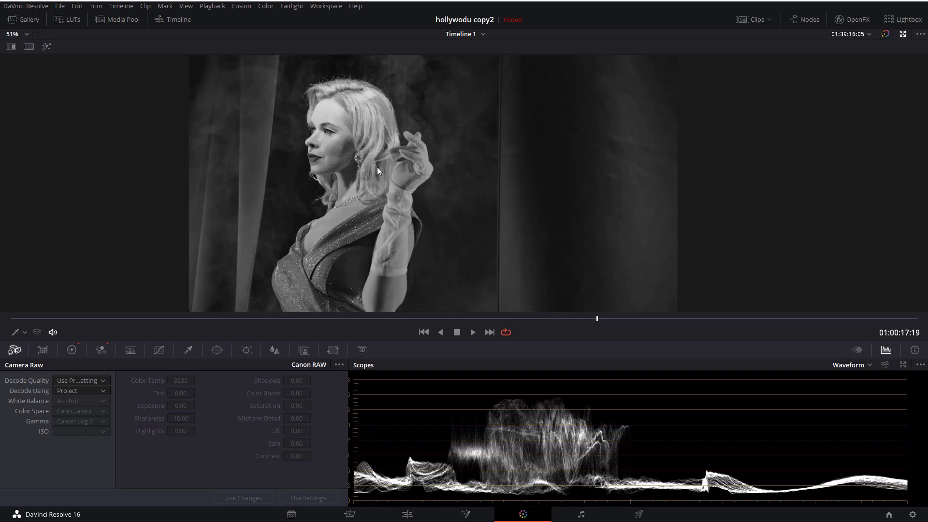
pyautogui.scroll(1, 373, 165)
pyautogui.scroll(1, 393, 193)
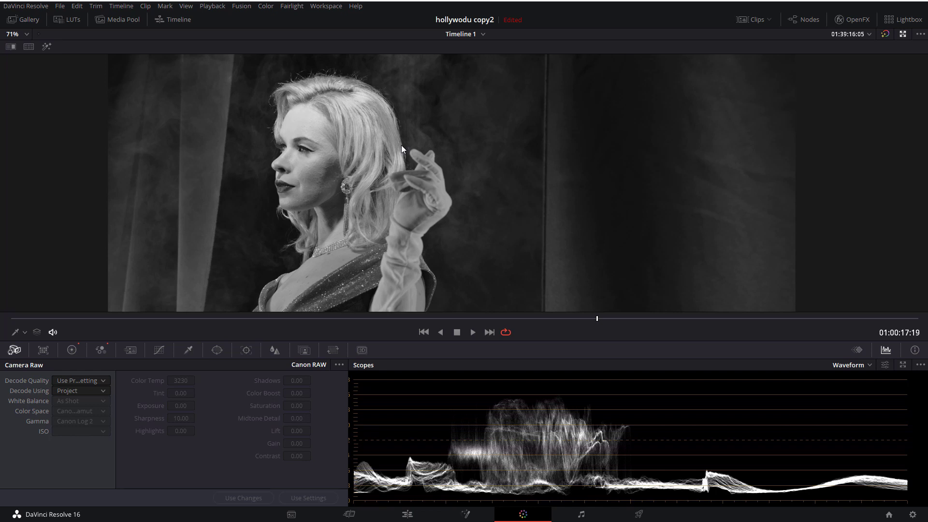
pyautogui.scroll(-2, 401, 145)
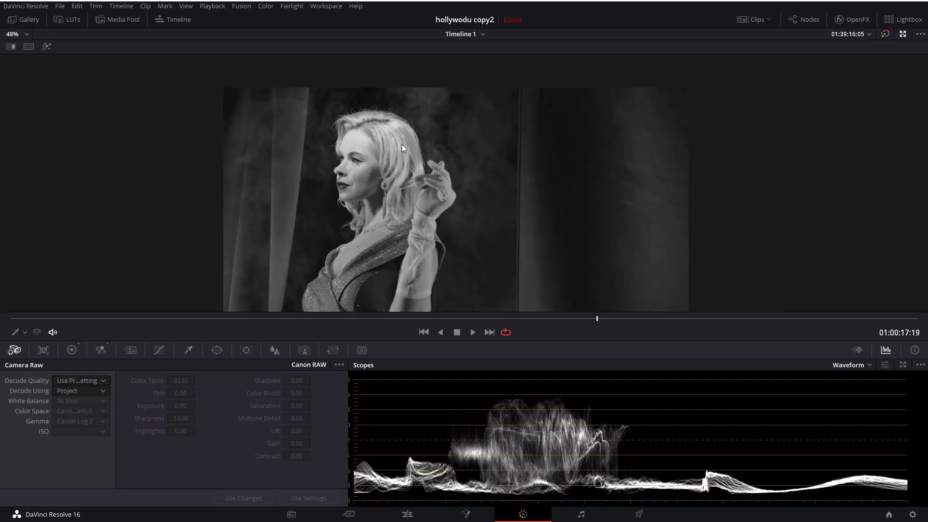
pyautogui.moveTo(399, 138); pyautogui.dragTo(396, 129)
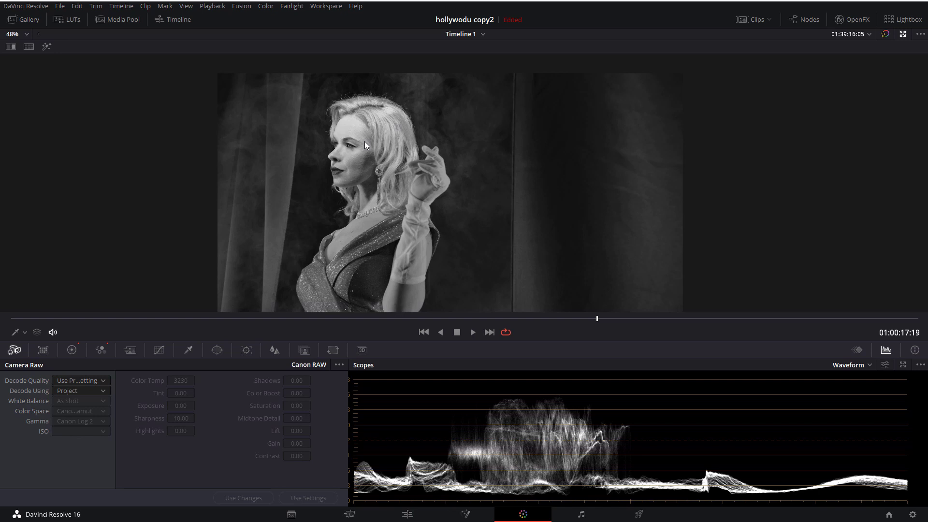
pyautogui.hotkey('alt', 'f')
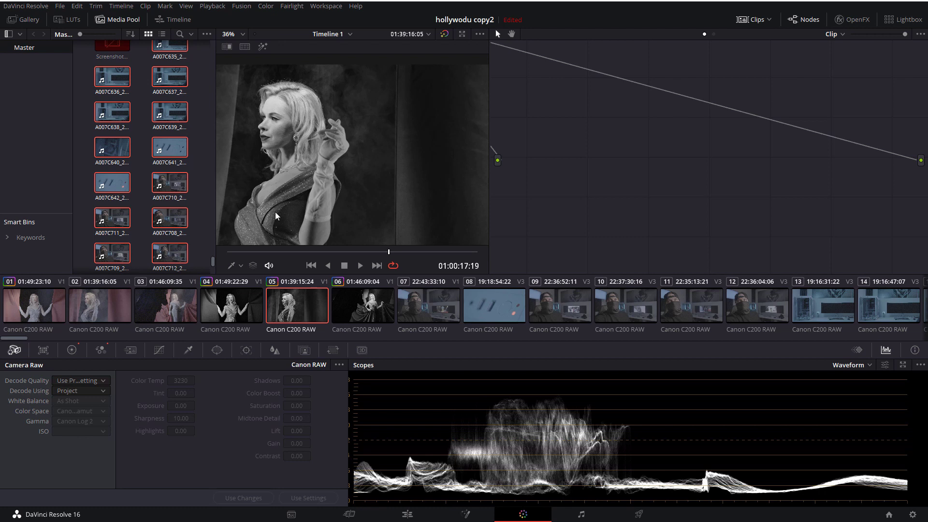
# Select clip 03, the woman with curtains, and enlarge it in the enhanced viewer
pyautogui.click(89, 323)
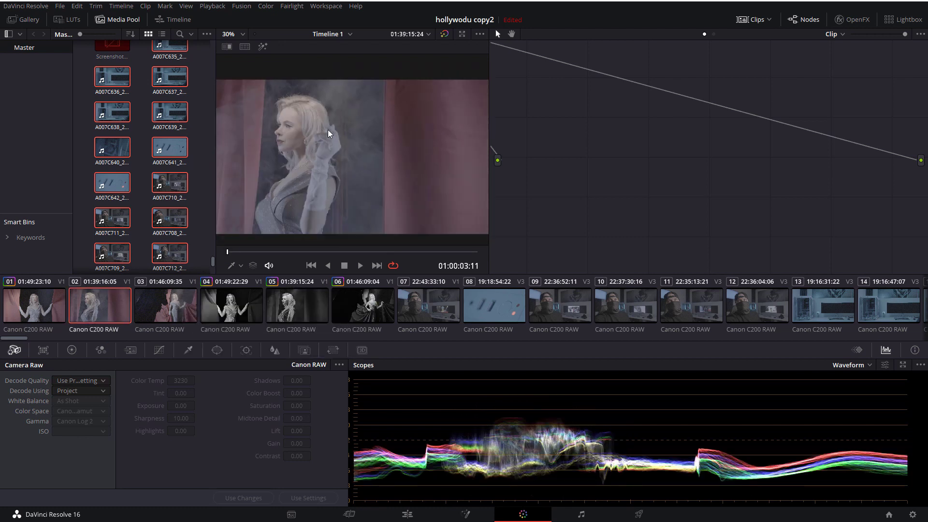
pyautogui.click(148, 323)
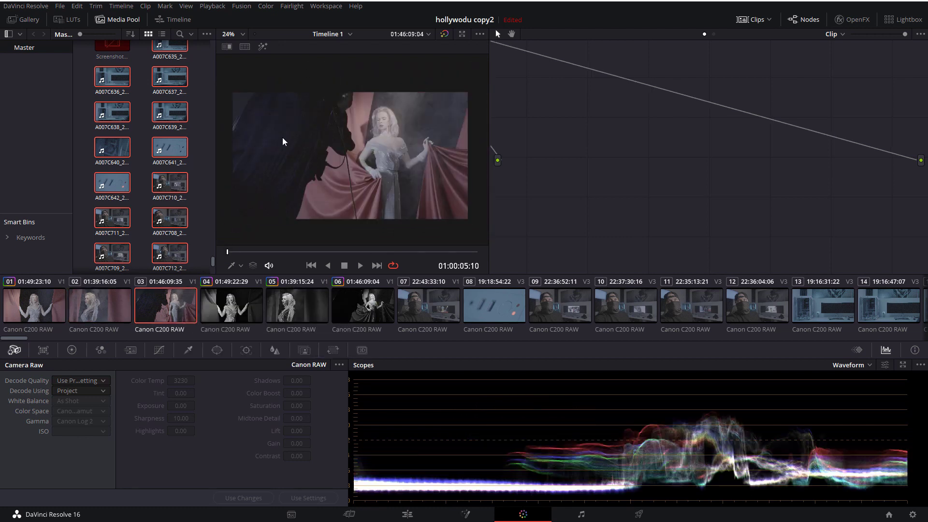
pyautogui.click(462, 34)
pyautogui.scroll(3, 513, 267)
pyautogui.moveTo(512, 265)
pyautogui.mouseDown()
pyautogui.moveTo(364, 250)
pyautogui.moveTo(411, 257)
pyautogui.mouseUp()
pyautogui.scroll(1, 413, 251)
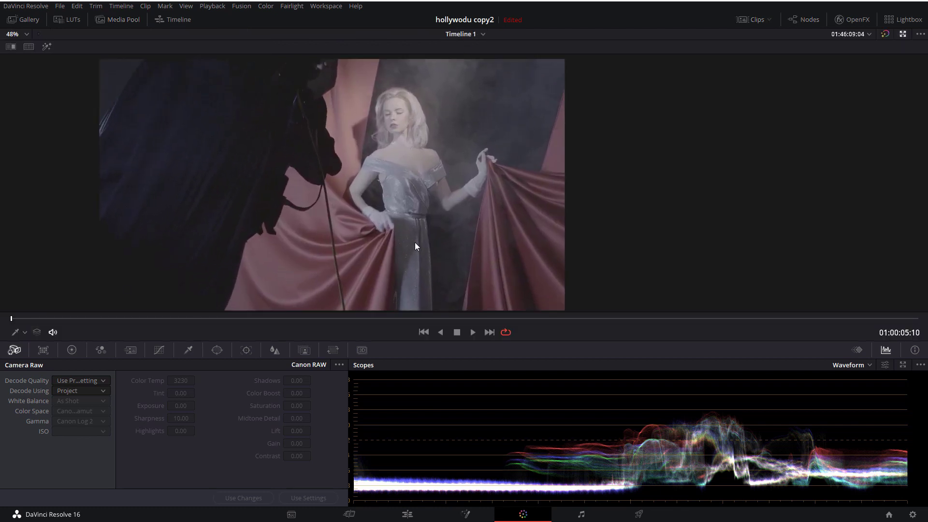
# In Curves, crush the black point, raise the highlights and pull the lower midtones down
pyautogui.click(156, 351)
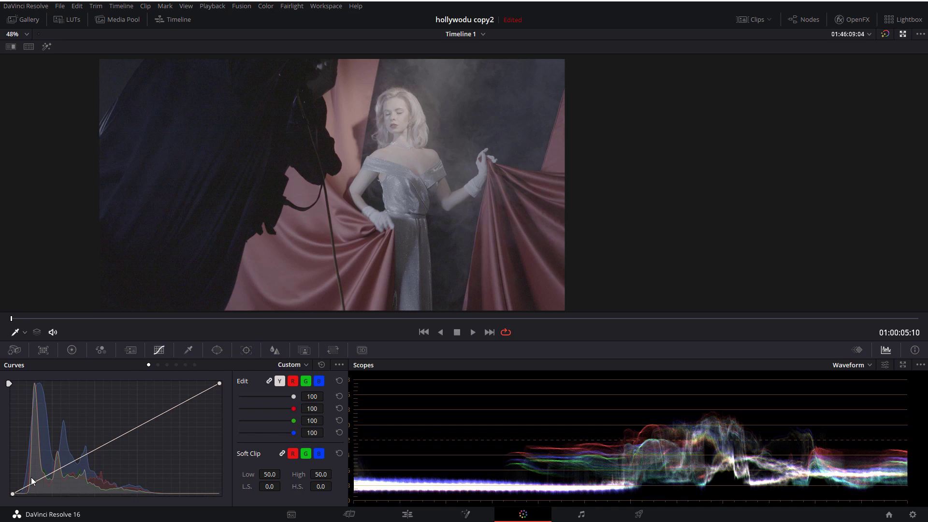
pyautogui.moveTo(18, 503); pyautogui.dragTo(27, 503)
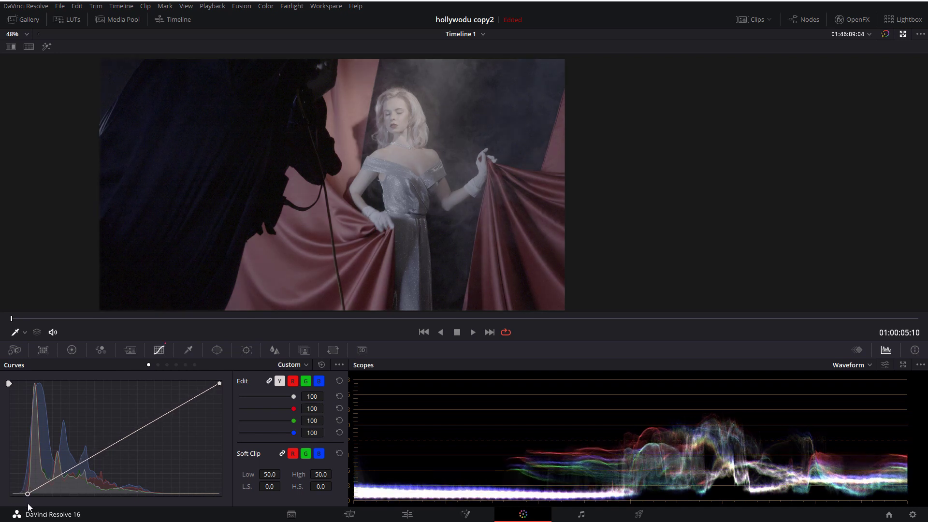
pyautogui.moveTo(169, 411); pyautogui.dragTo(159, 405)
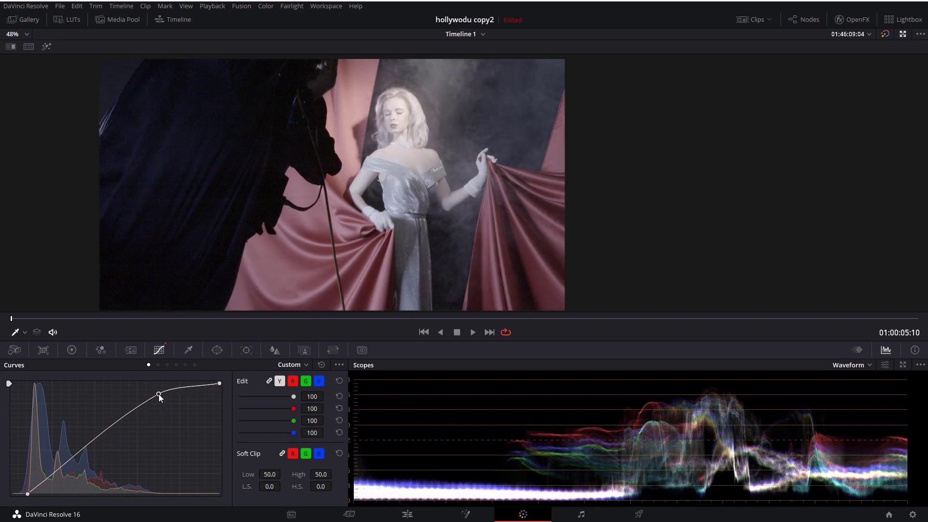
pyautogui.moveTo(81, 461); pyautogui.dragTo(85, 469)
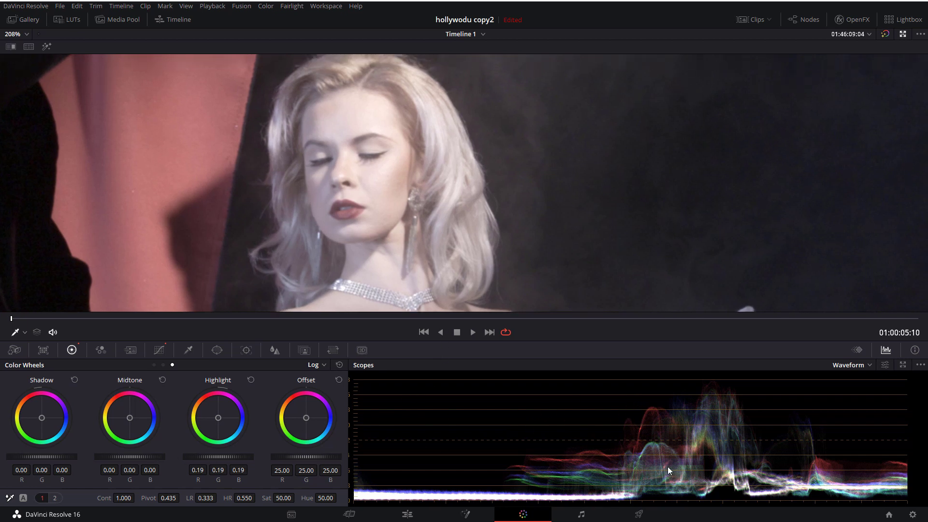
pyautogui.click(870, 366)
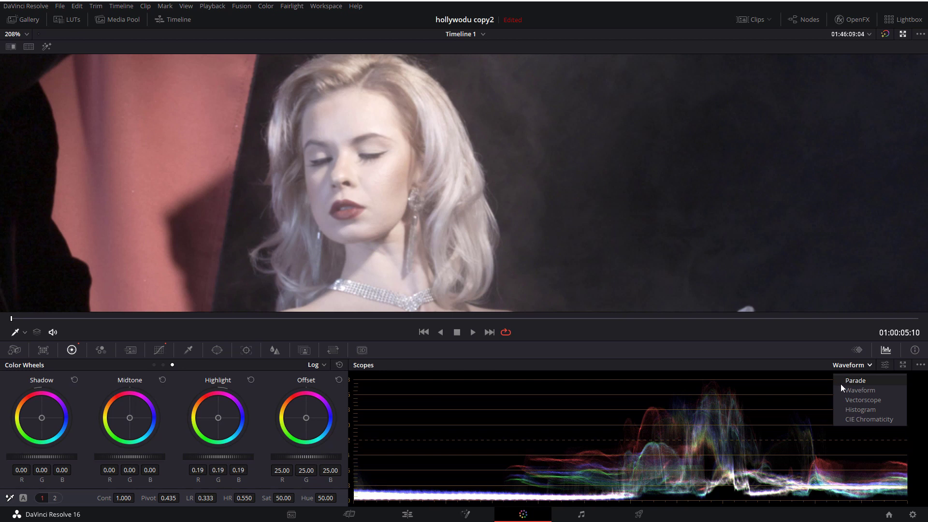
pyautogui.click(412, 356)
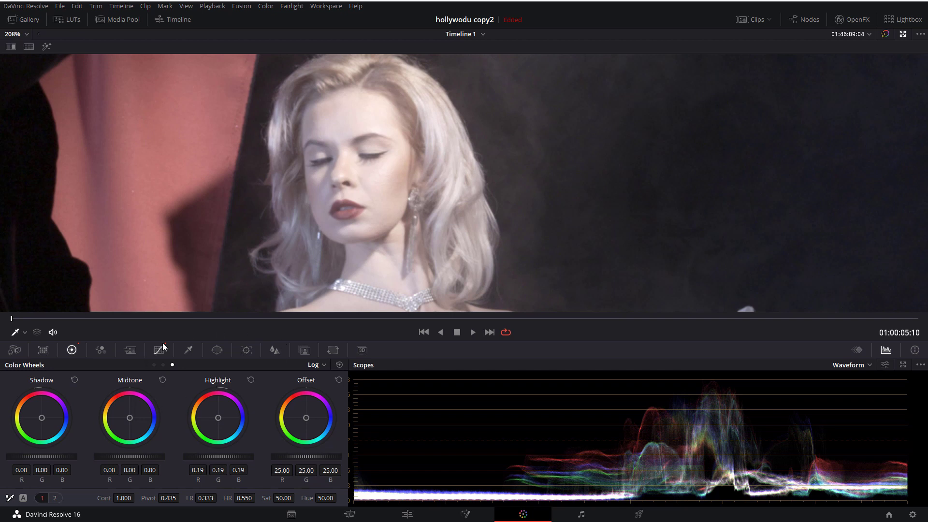
pyautogui.scroll(-1, 287, 158)
pyautogui.scroll(-2, 287, 158)
pyautogui.scroll(-1, 287, 158)
pyautogui.scroll(-2, 287, 158)
pyautogui.scroll(-1, 288, 131)
pyautogui.scroll(-1, 286, 145)
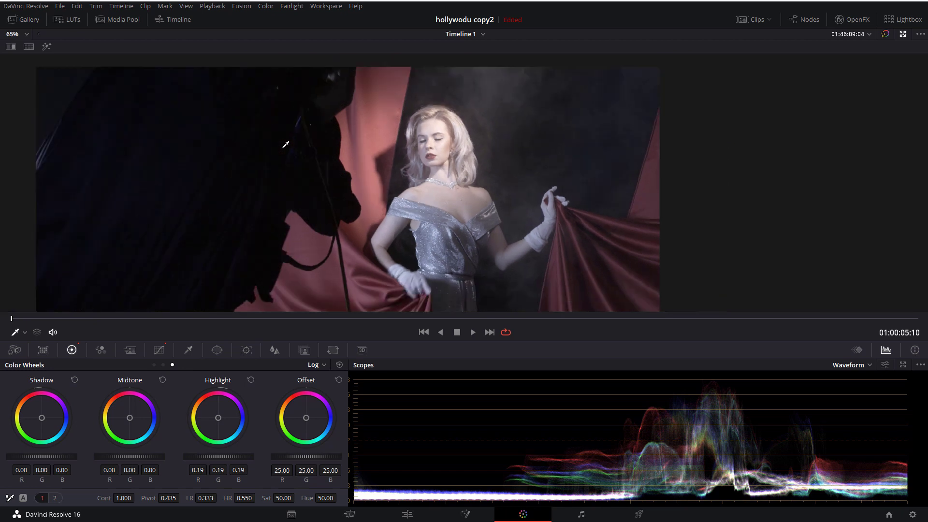
pyautogui.scroll(-1, 307, 145)
pyautogui.scroll(-1, 388, 135)
pyautogui.scroll(-1, 386, 134)
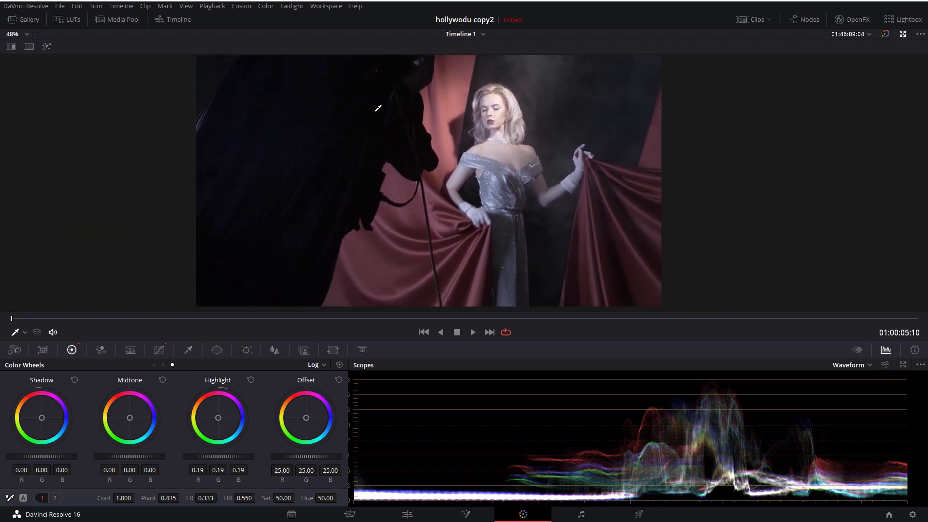
pyautogui.scroll(2, 378, 112)
pyautogui.scroll(1, 378, 136)
pyautogui.scroll(1, 378, 164)
pyautogui.scroll(1, 377, 164)
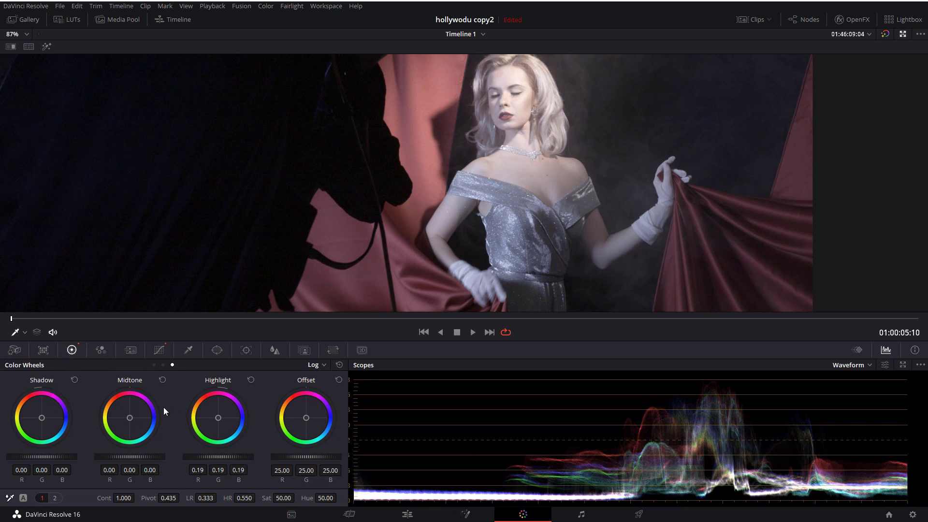
pyautogui.click(155, 364)
pyautogui.click(163, 365)
pyautogui.click(172, 364)
pyautogui.click(283, 498)
pyautogui.write('0')
pyautogui.press('Return')
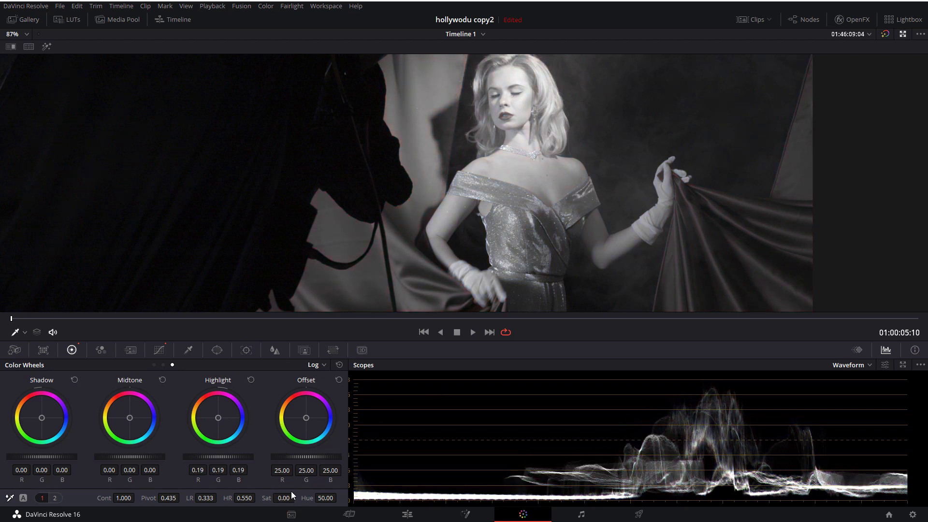
pyautogui.hotkey('ctrl', 'z')
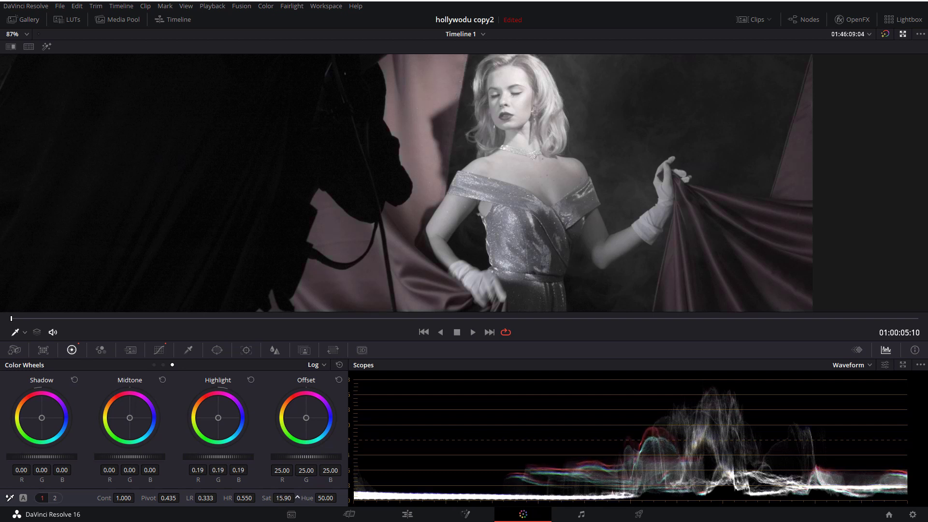
pyautogui.hotkey('ctrl', 'z')
pyautogui.click(55, 497)
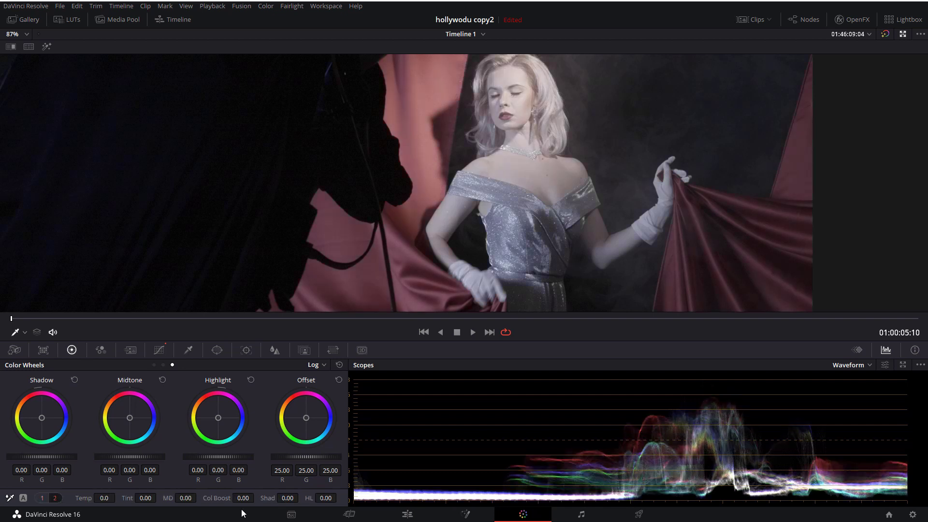
pyautogui.moveTo(244, 499); pyautogui.dragTo(207, 499)
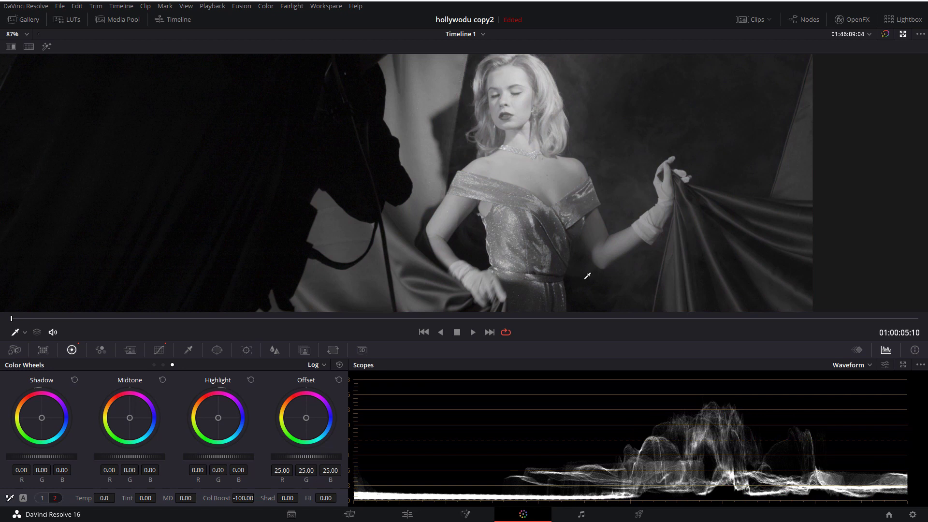
pyautogui.click(343, 363)
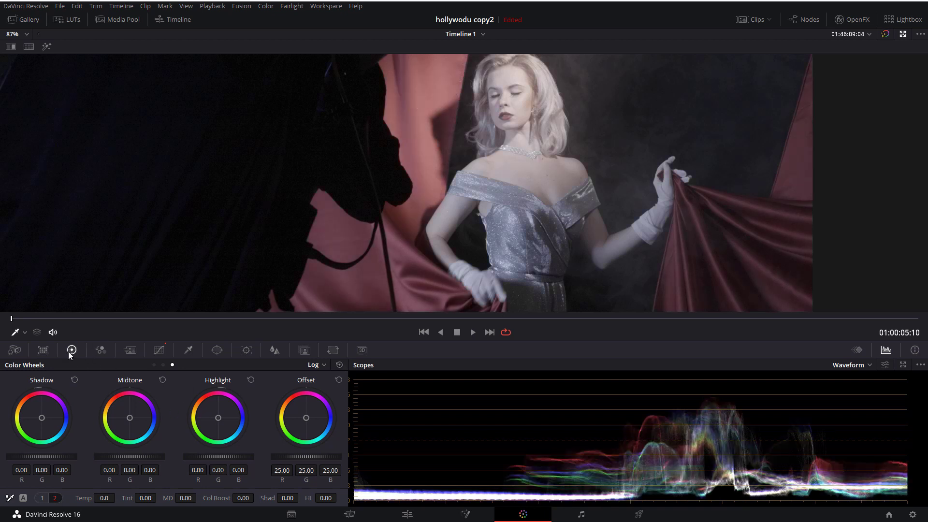
# Turn on Monochrome in the RGB Mixer to make the curtain clip black-and-white
pyautogui.click(99, 349)
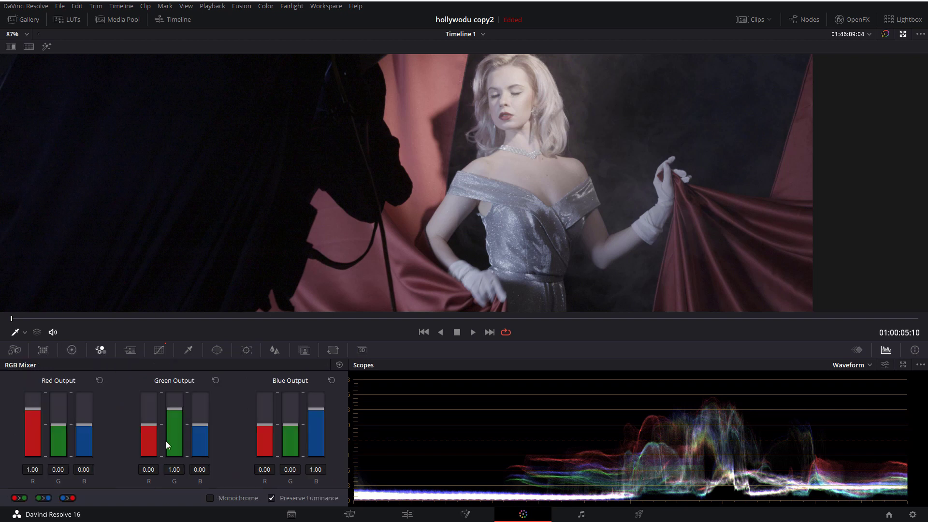
pyautogui.click(210, 498)
pyautogui.scroll(-5, 380, 198)
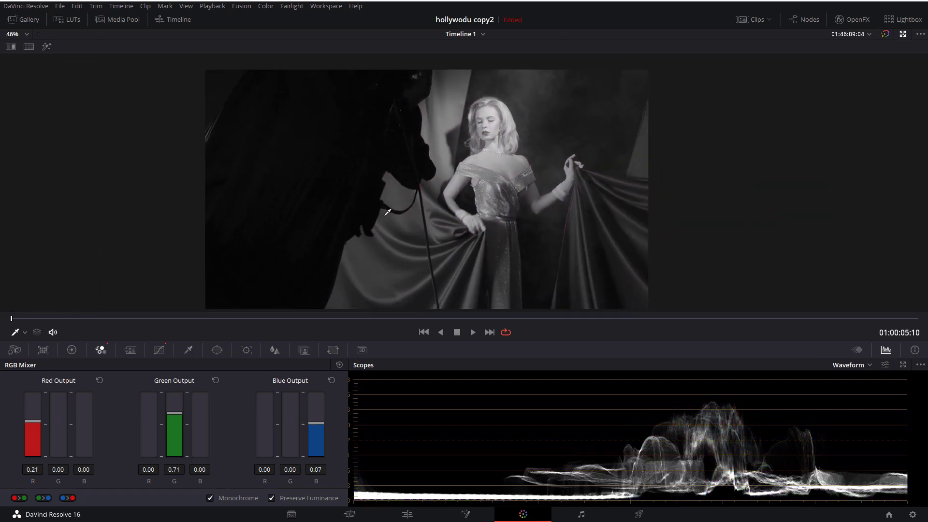
pyautogui.scroll(1, 381, 199)
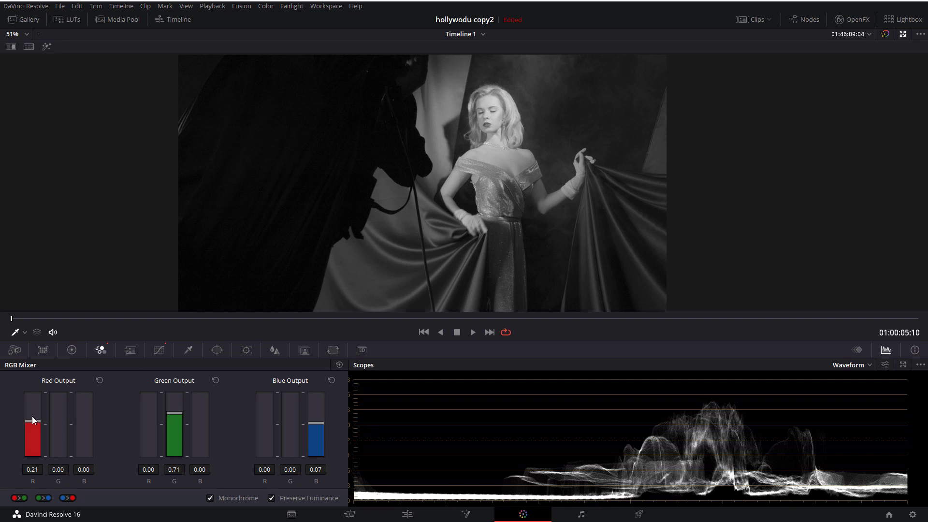
# Set the Green output to 1.15 and Blue to 0.31, then scrub through the clip
pyautogui.moveTo(173, 421); pyautogui.dragTo(178, 402)
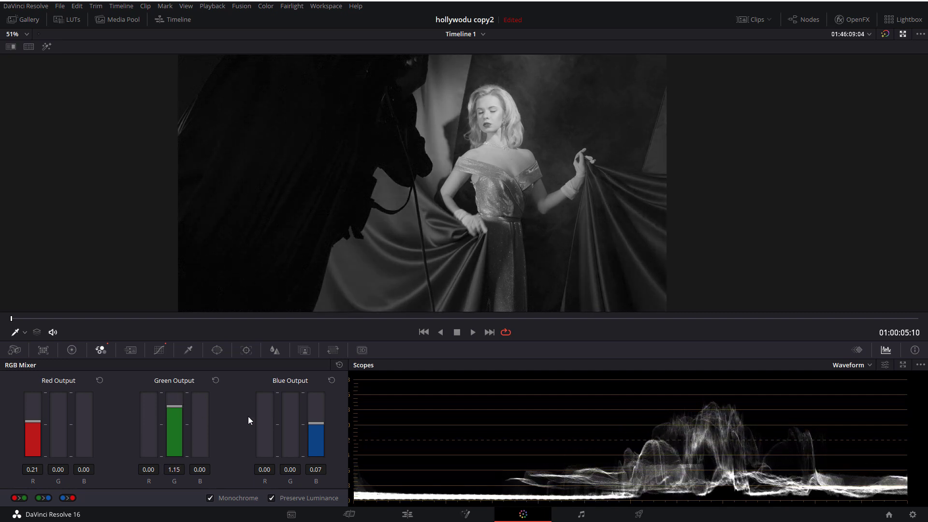
pyautogui.moveTo(311, 424); pyautogui.dragTo(314, 422)
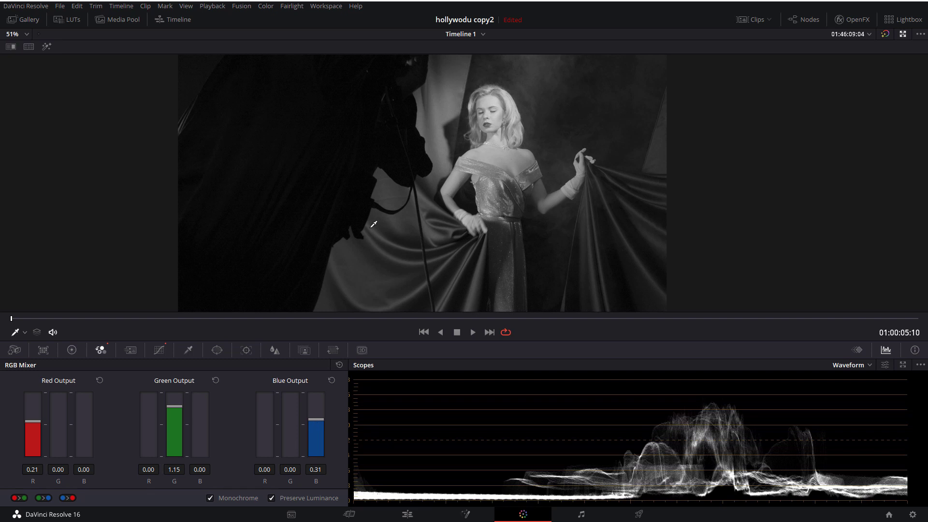
pyautogui.scroll(-2, 522, 153)
pyautogui.scroll(2, 522, 152)
pyautogui.moveTo(25, 323)
pyautogui.mouseDown()
pyautogui.moveTo(616, 326)
pyautogui.moveTo(268, 334)
pyautogui.mouseUp()
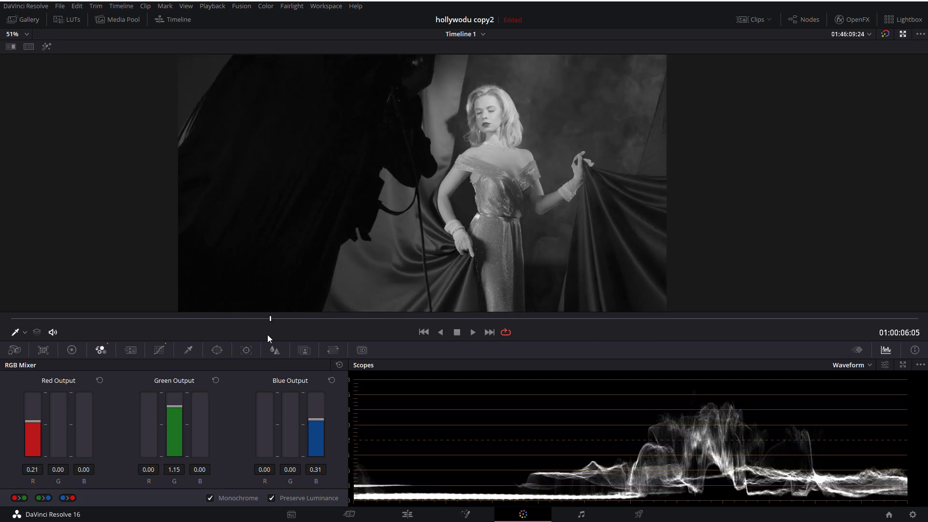
pyautogui.moveTo(267, 335); pyautogui.dragTo(245, 320)
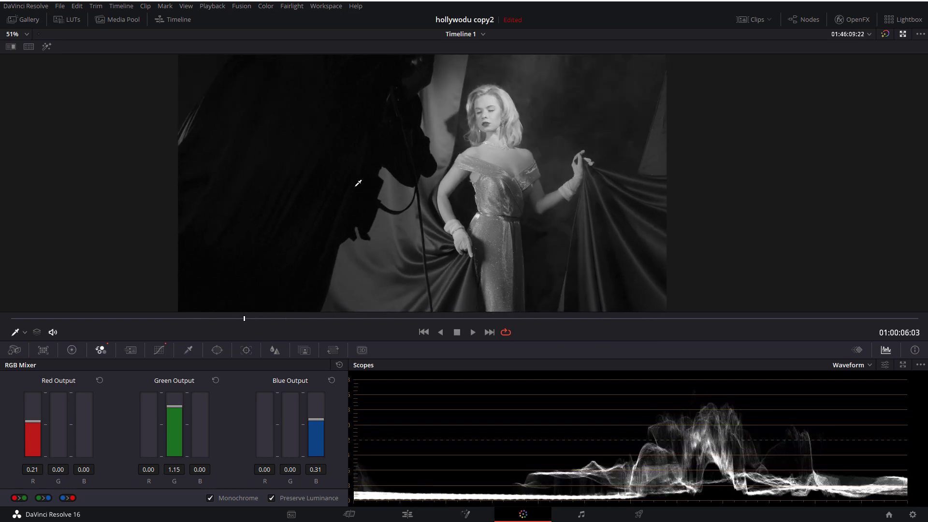
pyautogui.scroll(-2, 573, 219)
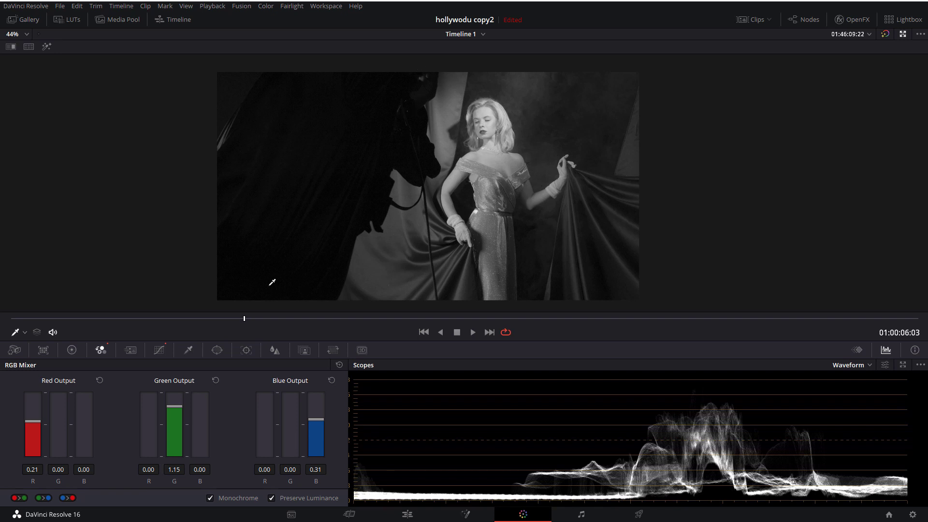
pyautogui.scroll(1, 502, 163)
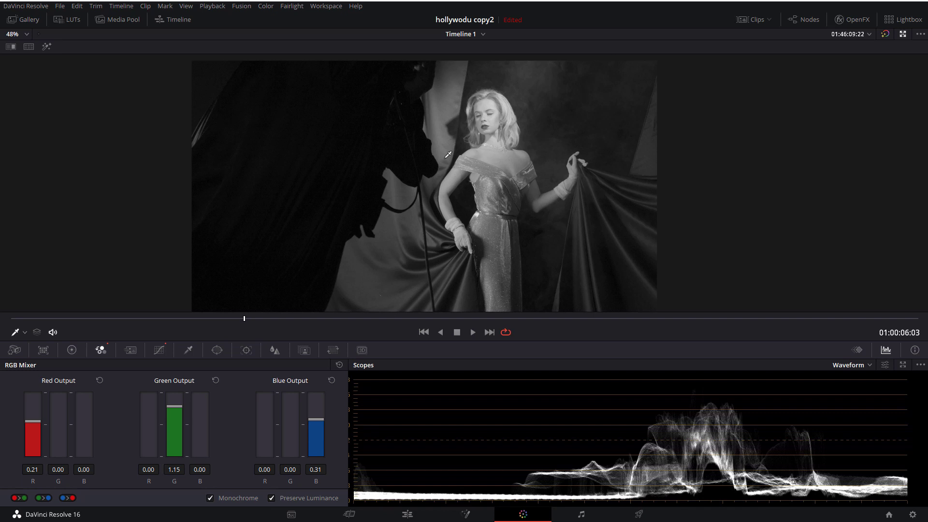
pyautogui.scroll(-2, 448, 155)
pyautogui.scroll(3, 442, 166)
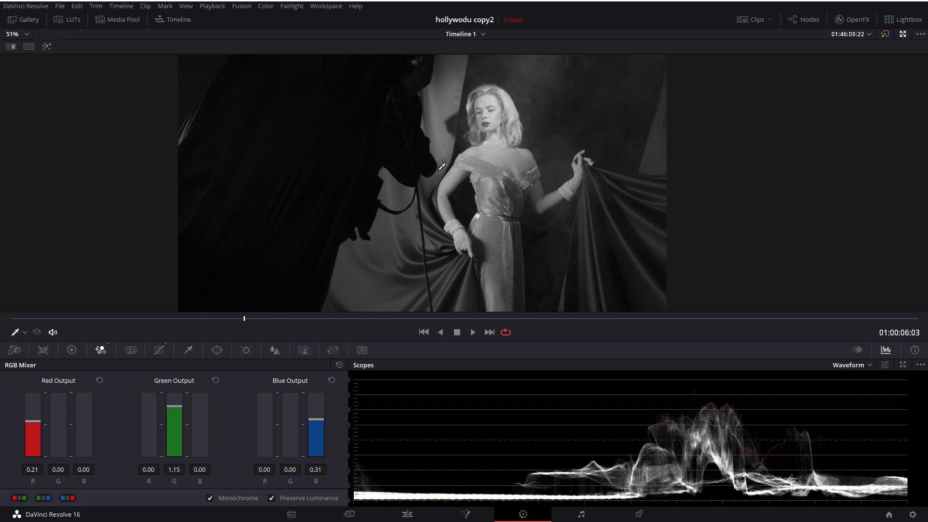
pyautogui.scroll(3, 442, 167)
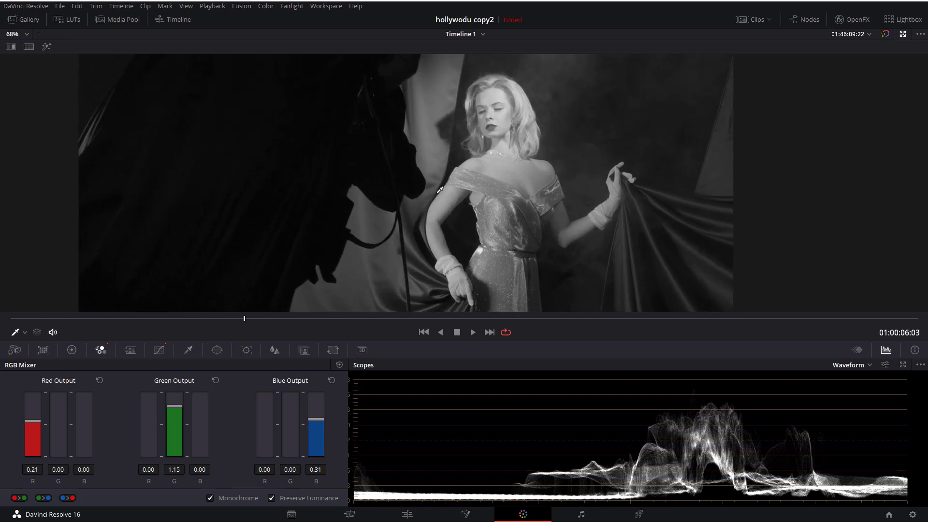
pyautogui.scroll(-1, 390, 232)
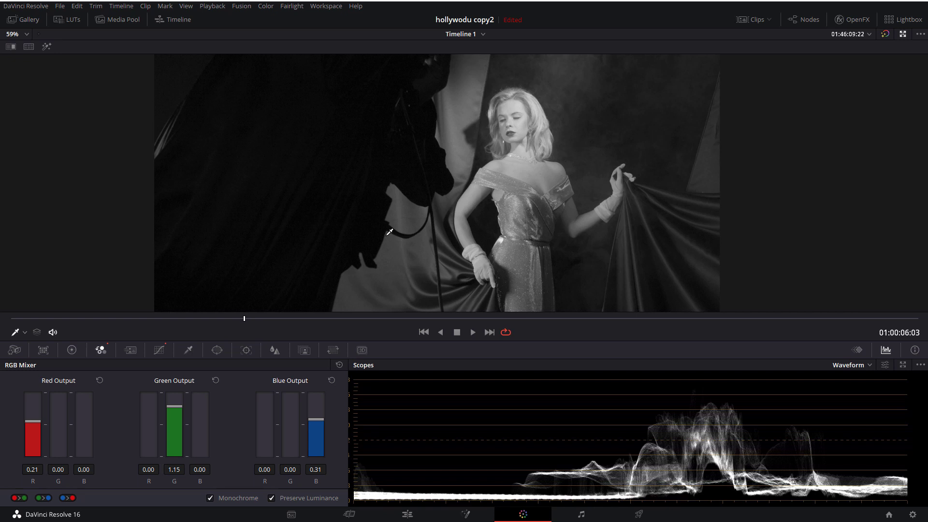
pyautogui.moveTo(246, 321)
pyautogui.mouseDown()
pyautogui.moveTo(103, 317)
pyautogui.moveTo(495, 317)
pyautogui.mouseUp()
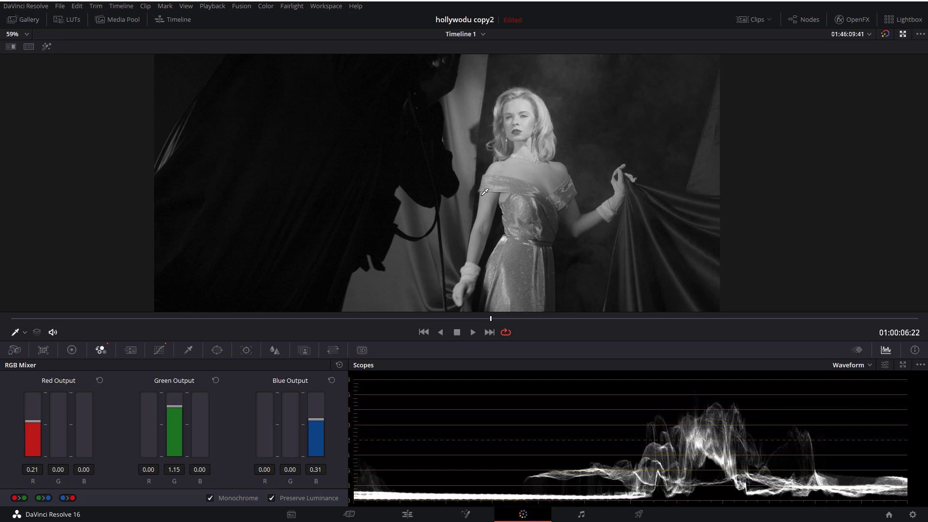
# Centre her face in the viewer and rebalance the mix to red 1.03 and green 0.87
pyautogui.scroll(2, 469, 180)
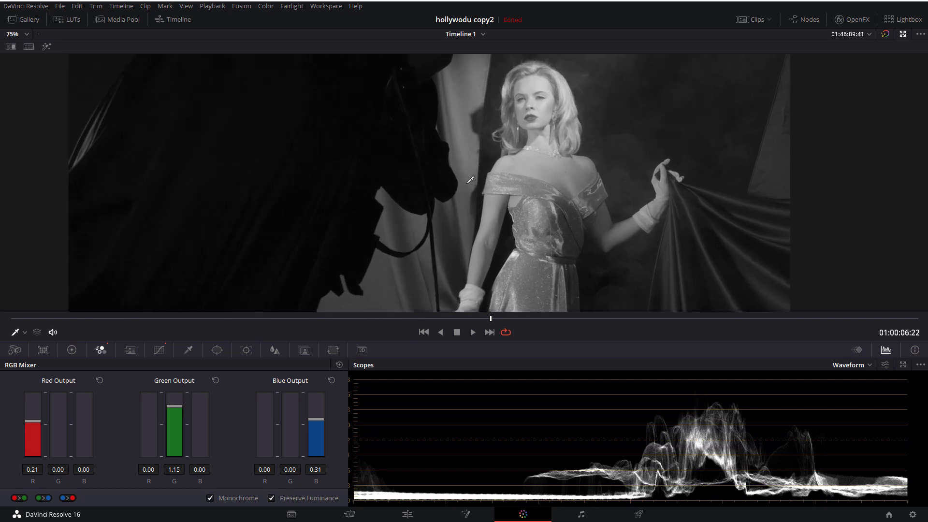
pyautogui.moveTo(470, 180); pyautogui.dragTo(465, 192)
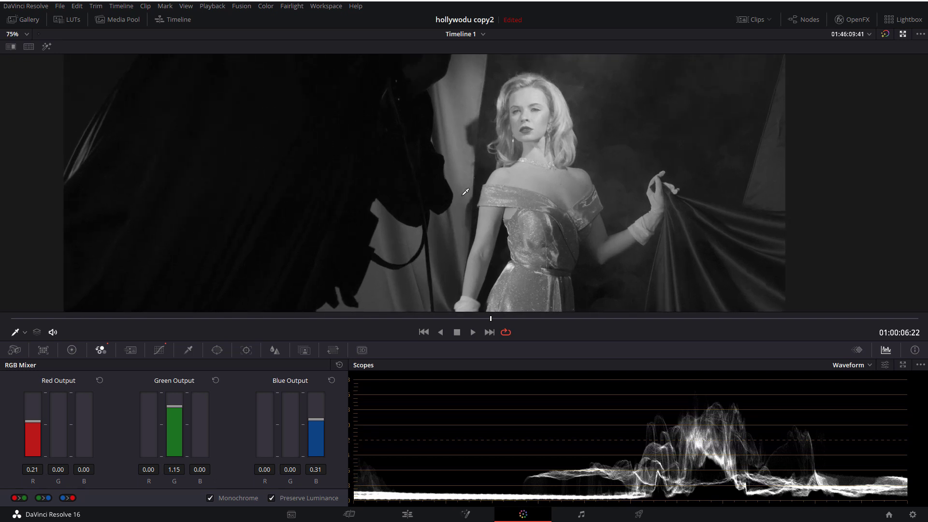
pyautogui.scroll(1, 465, 192)
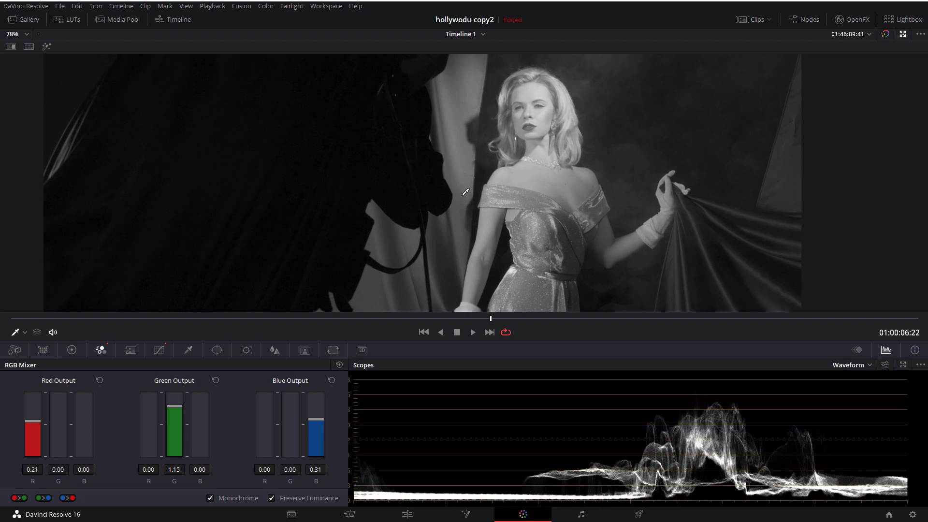
pyautogui.scroll(-2, 480, 186)
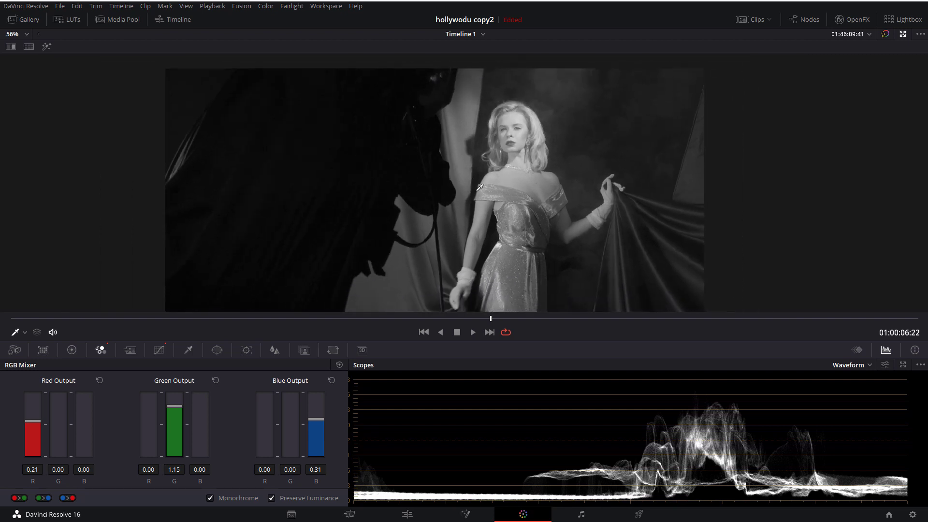
pyautogui.scroll(-1, 480, 187)
pyautogui.moveTo(479, 187)
pyautogui.mouseDown()
pyautogui.moveTo(481, 149)
pyautogui.moveTo(483, 169)
pyautogui.mouseUp()
pyautogui.scroll(2, 482, 152)
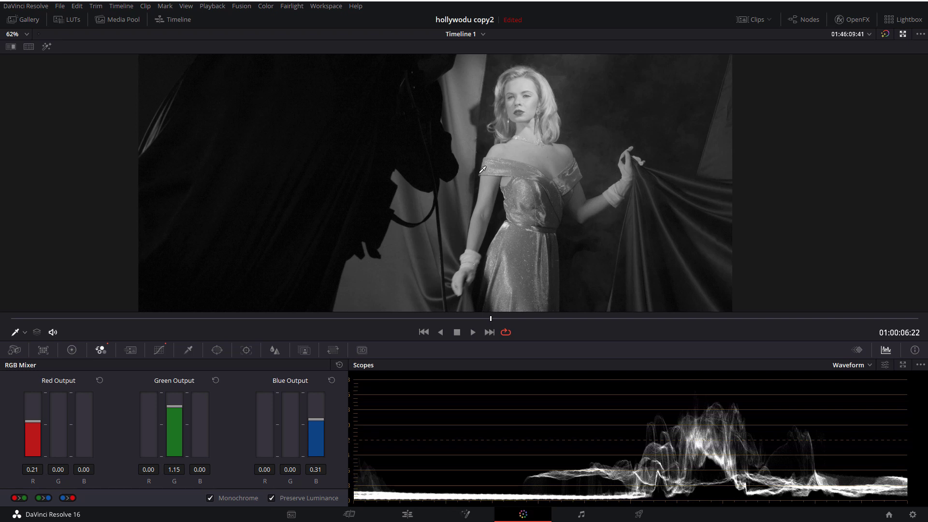
pyautogui.scroll(2, 483, 170)
pyautogui.scroll(2, 502, 177)
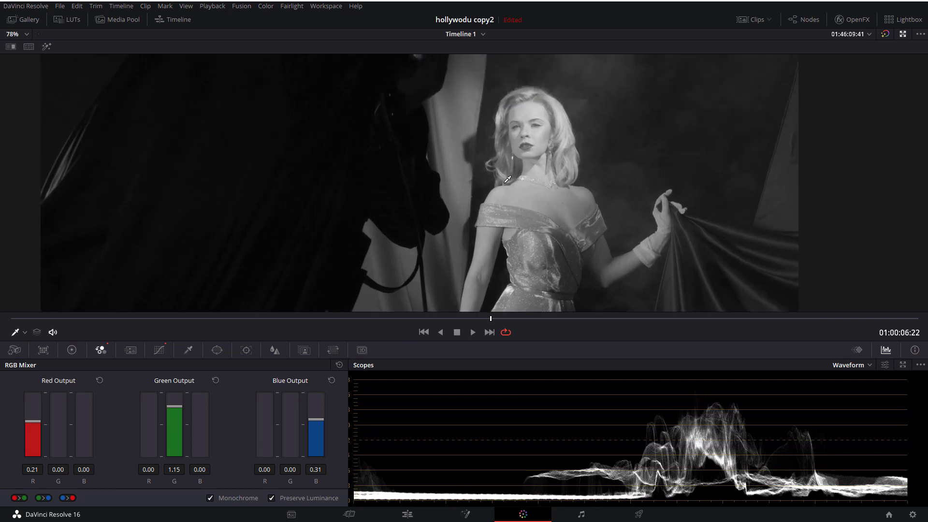
pyautogui.moveTo(508, 180); pyautogui.dragTo(507, 171)
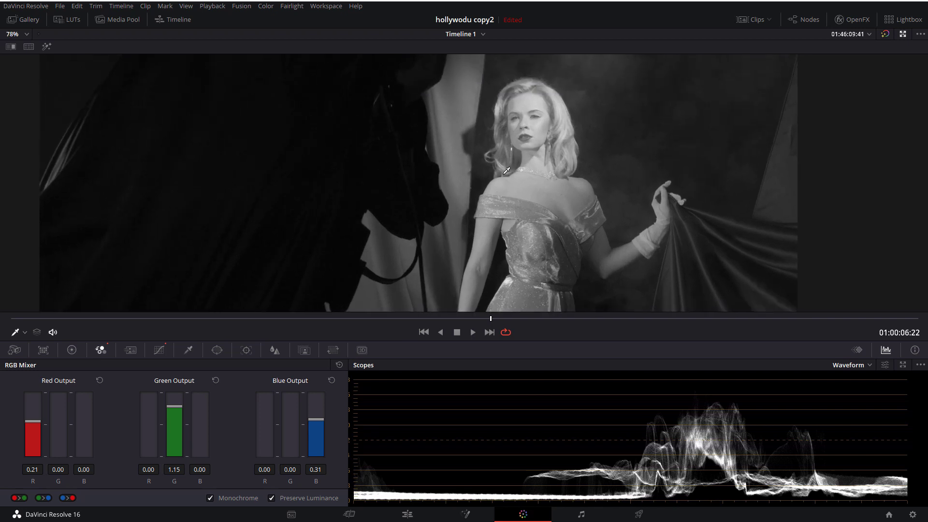
pyautogui.scroll(2, 506, 171)
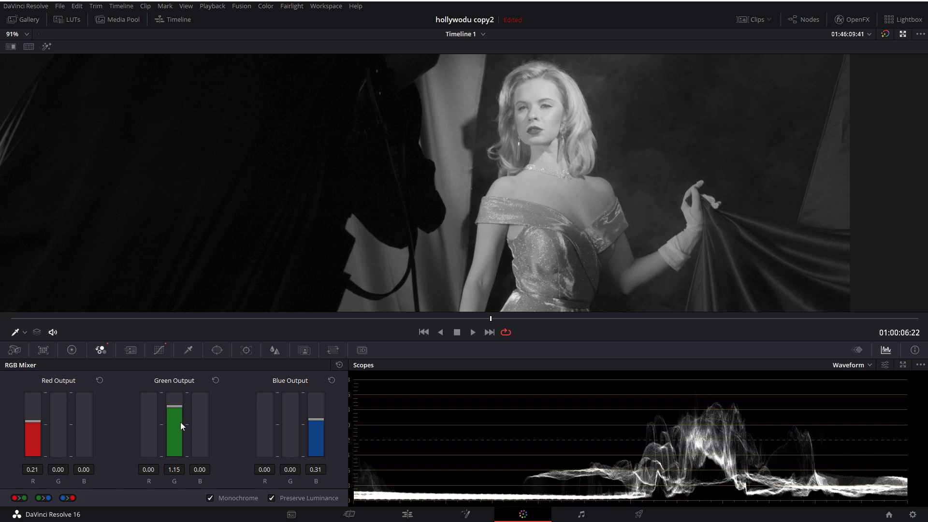
pyautogui.moveTo(175, 410)
pyautogui.mouseDown()
pyautogui.moveTo(179, 438)
pyautogui.moveTo(184, 410)
pyautogui.mouseUp()
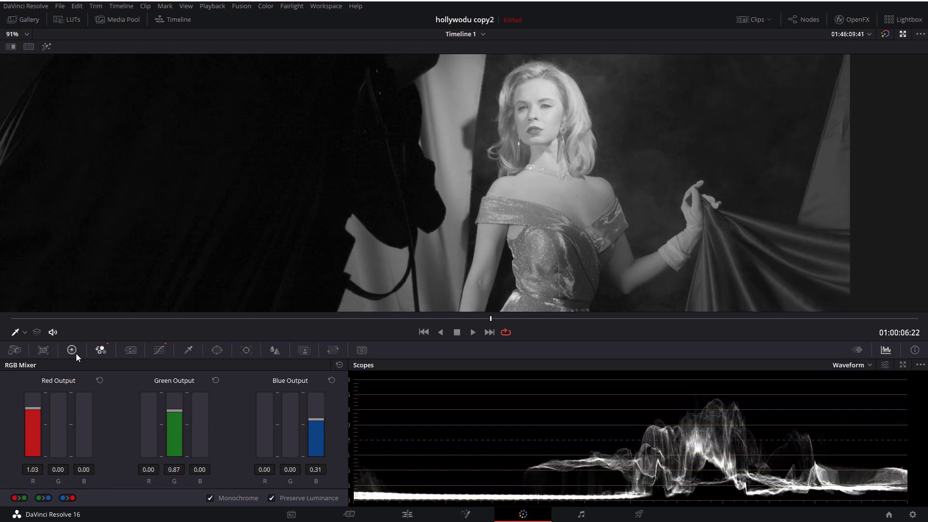
# Show the Color Wheels and restore the full Color page layout
pyautogui.click(72, 350)
pyautogui.scroll(-5, 511, 154)
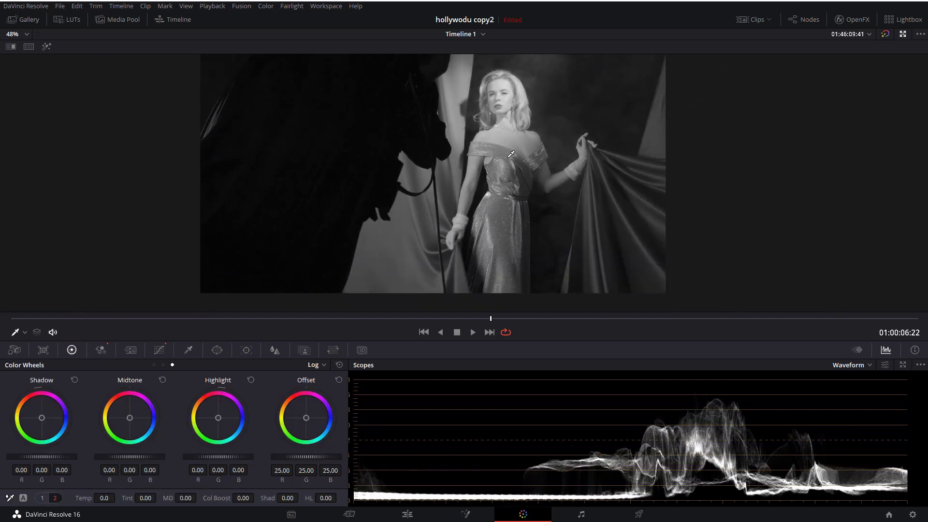
pyautogui.click(902, 33)
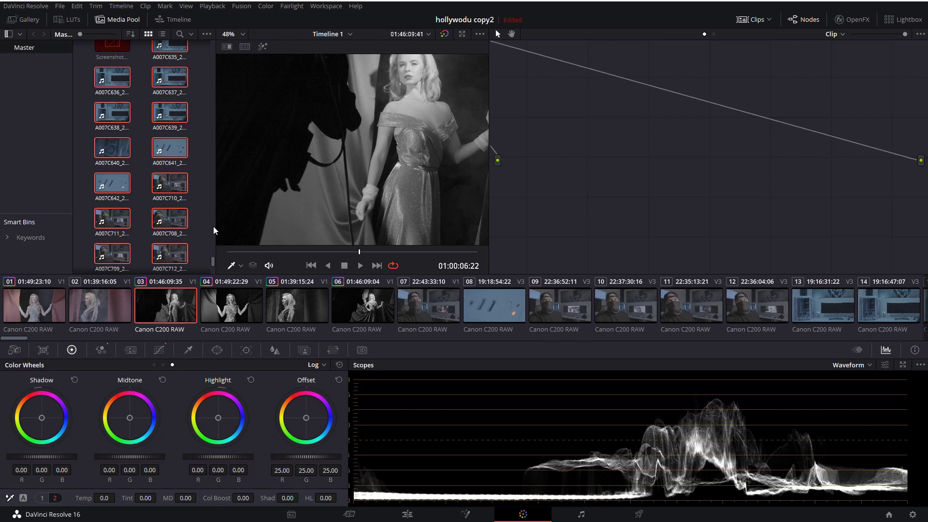
pyautogui.scroll(-3, 472, 102)
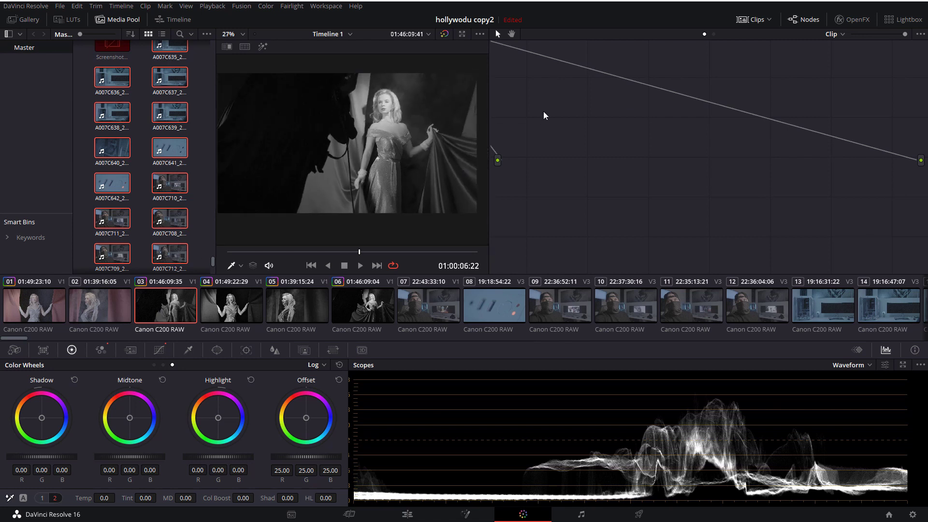
pyautogui.scroll(3, 544, 115)
pyautogui.rightClick(598, 125)
pyautogui.click(647, 131)
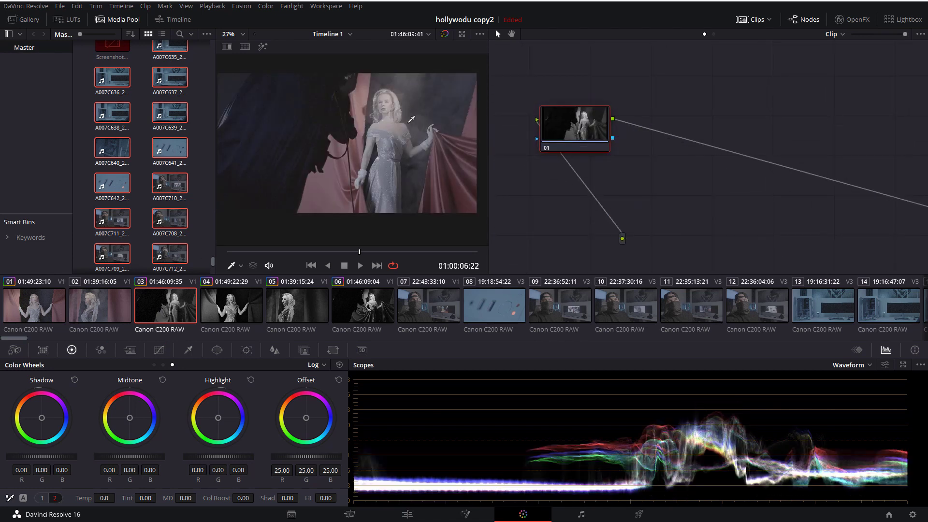
pyautogui.click(45, 310)
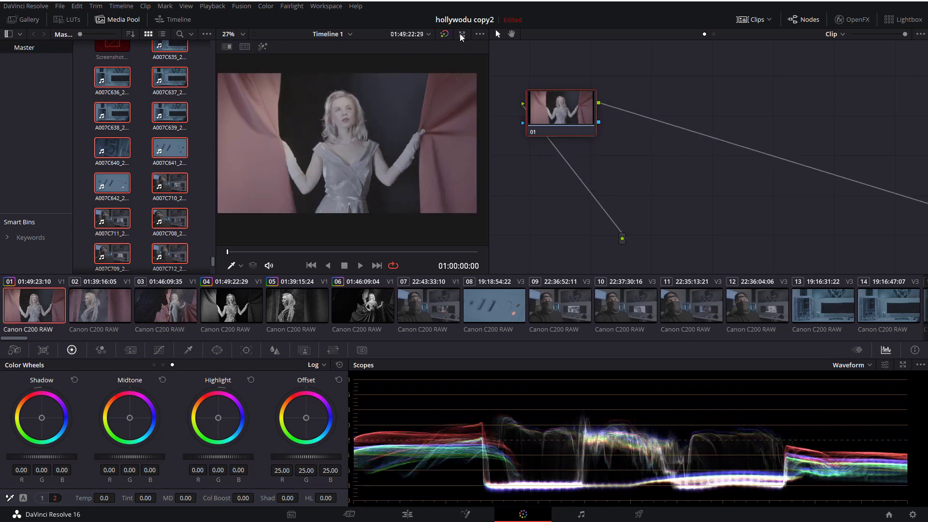
pyautogui.click(461, 34)
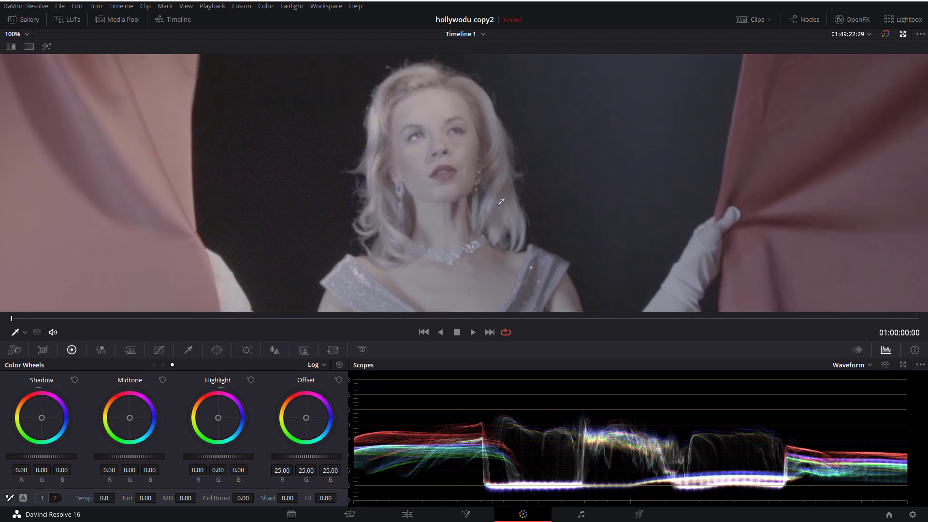
pyautogui.scroll(-1, 419, 172)
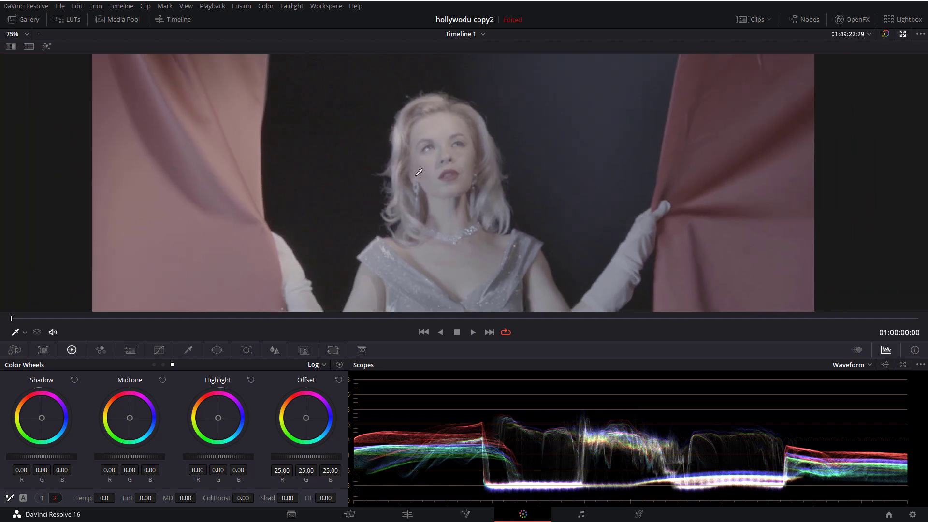
pyautogui.scroll(1, 420, 173)
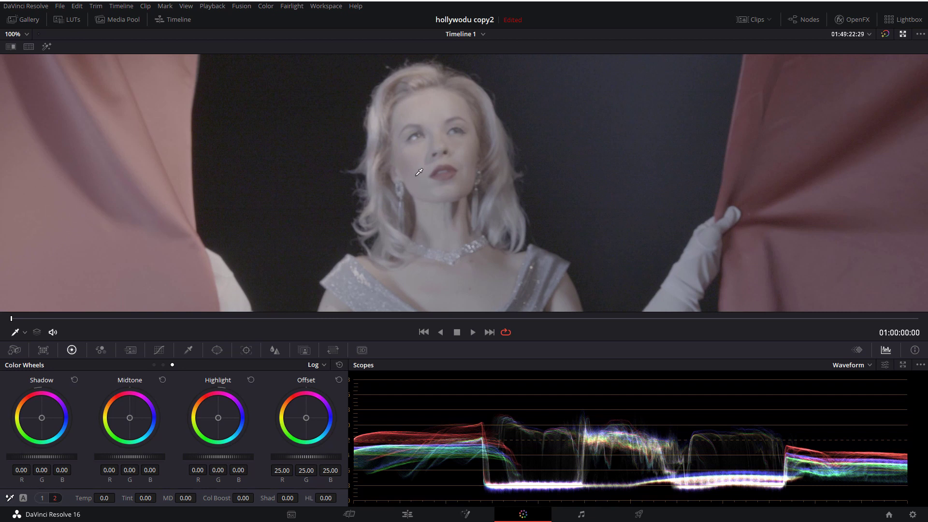
pyautogui.moveTo(12, 320)
pyautogui.mouseDown()
pyautogui.moveTo(256, 321)
pyautogui.moveTo(43, 321)
pyautogui.mouseUp()
pyautogui.scroll(2, 452, 171)
pyautogui.scroll(2, 452, 171)
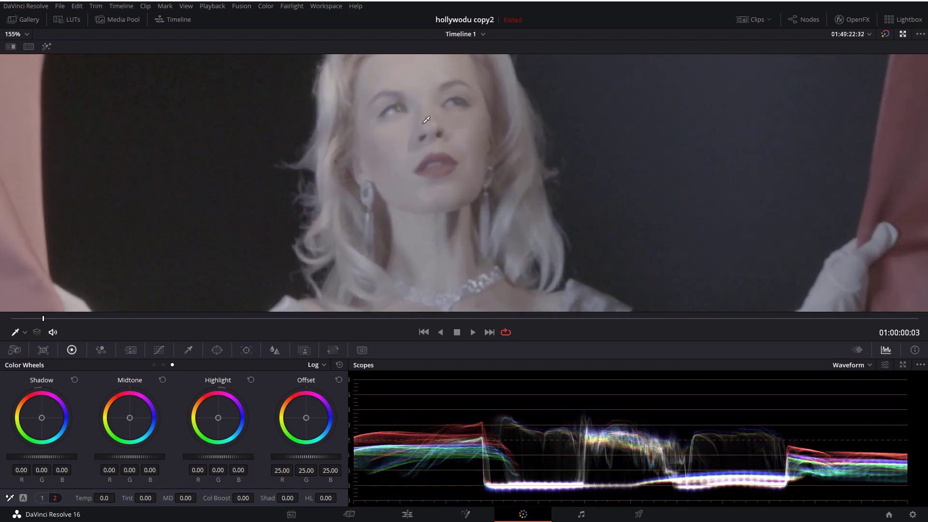
pyautogui.scroll(2, 452, 170)
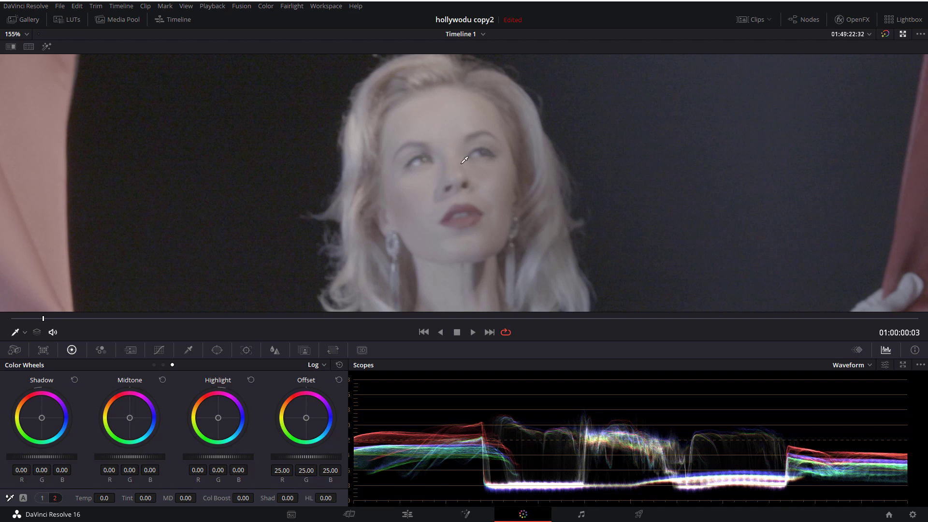
pyautogui.scroll(-5, 412, 231)
pyautogui.scroll(-3, 392, 193)
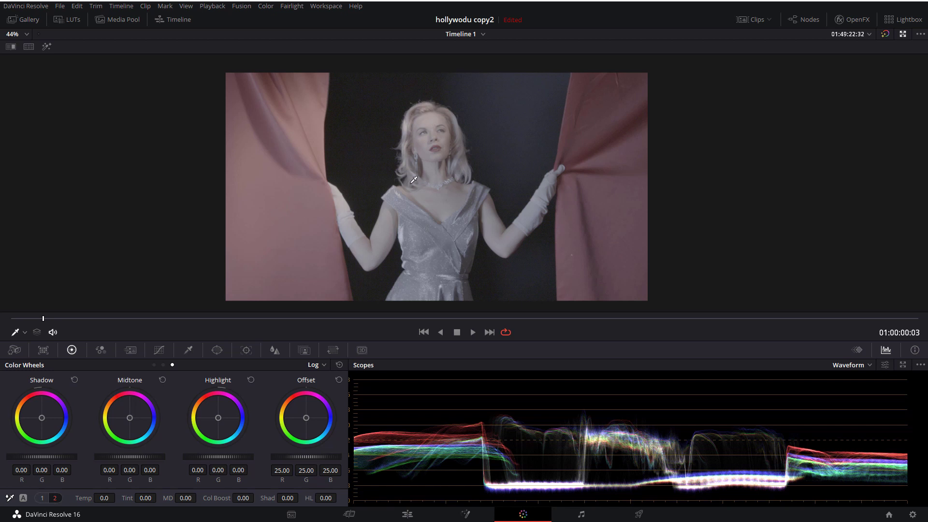
pyautogui.scroll(3, 414, 180)
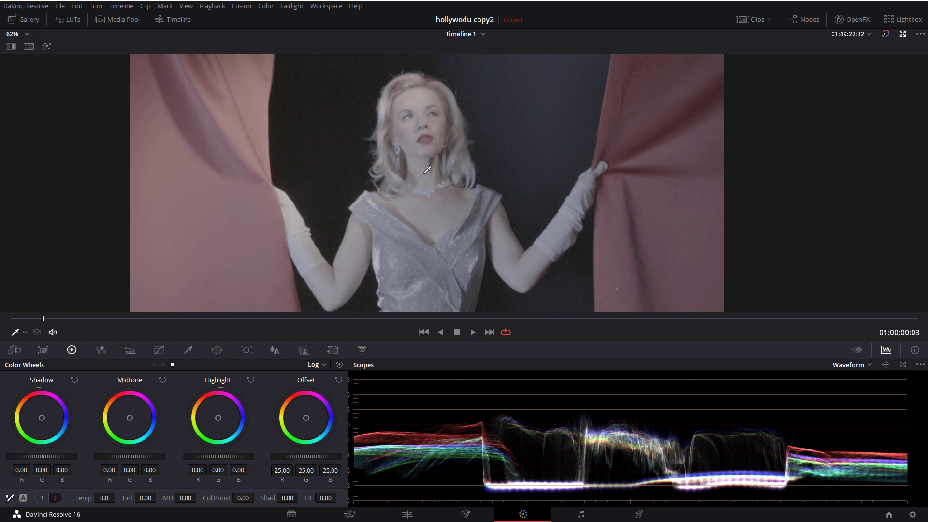
pyautogui.scroll(-2, 427, 169)
pyautogui.scroll(3, 427, 169)
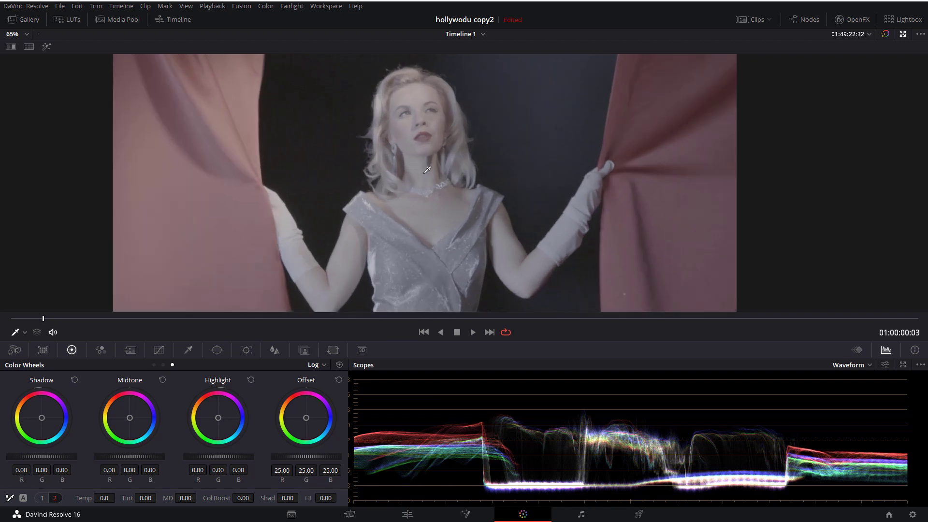
pyautogui.scroll(1, 428, 169)
pyautogui.scroll(3, 398, 119)
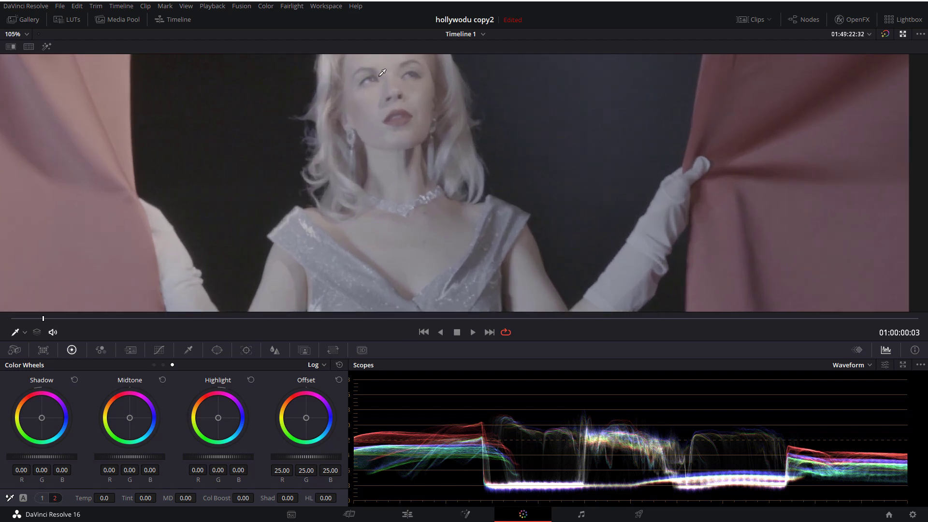
pyautogui.scroll(2, 395, 115)
pyautogui.moveTo(395, 115); pyautogui.dragTo(431, 154)
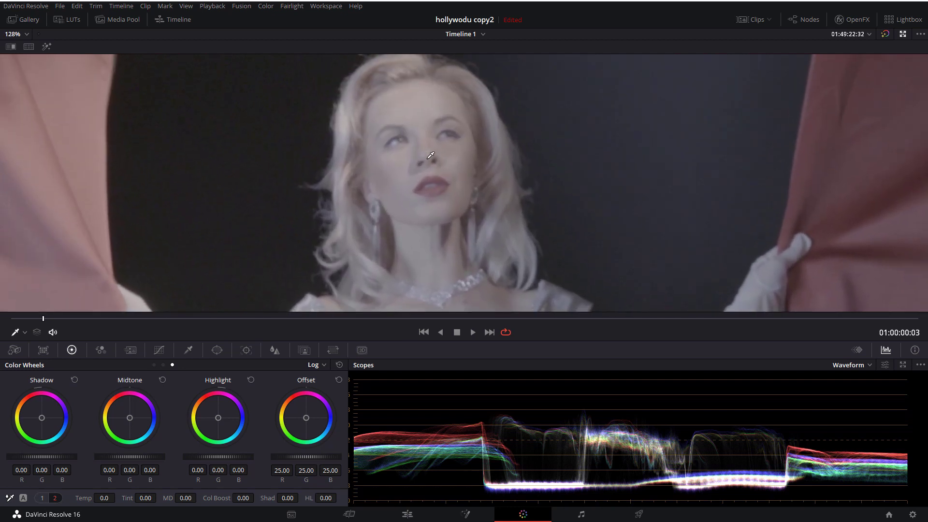
pyautogui.scroll(-2, 430, 155)
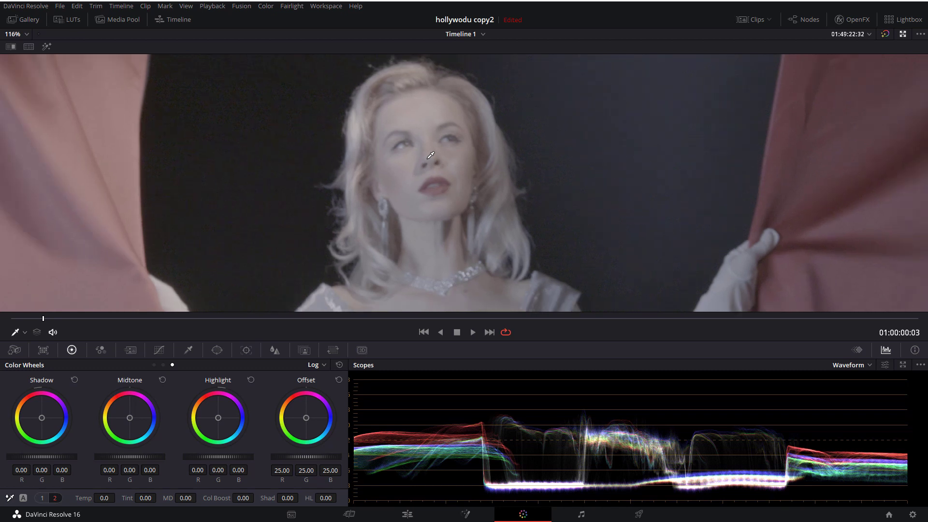
pyautogui.scroll(-3, 421, 140)
pyautogui.scroll(-1, 422, 139)
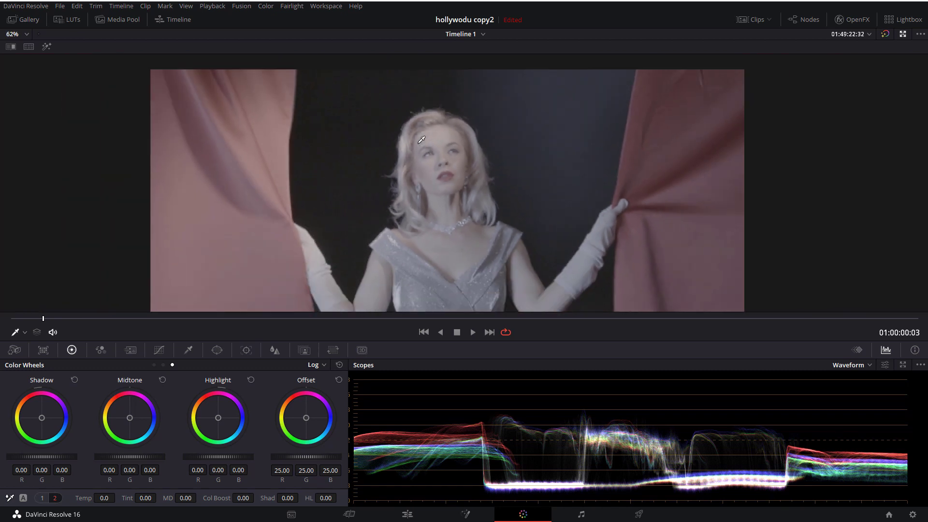
pyautogui.scroll(-1, 408, 112)
pyautogui.moveTo(407, 112); pyautogui.dragTo(405, 103)
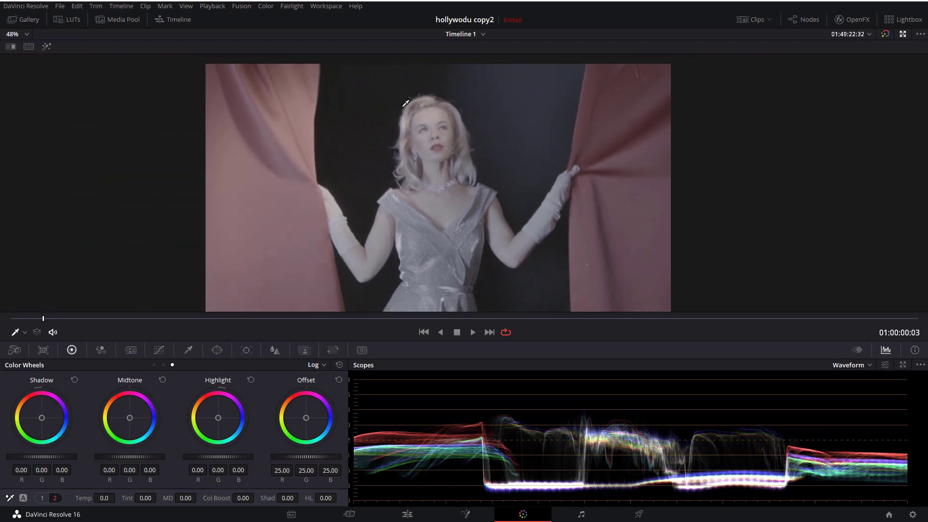
pyautogui.scroll(1, 407, 138)
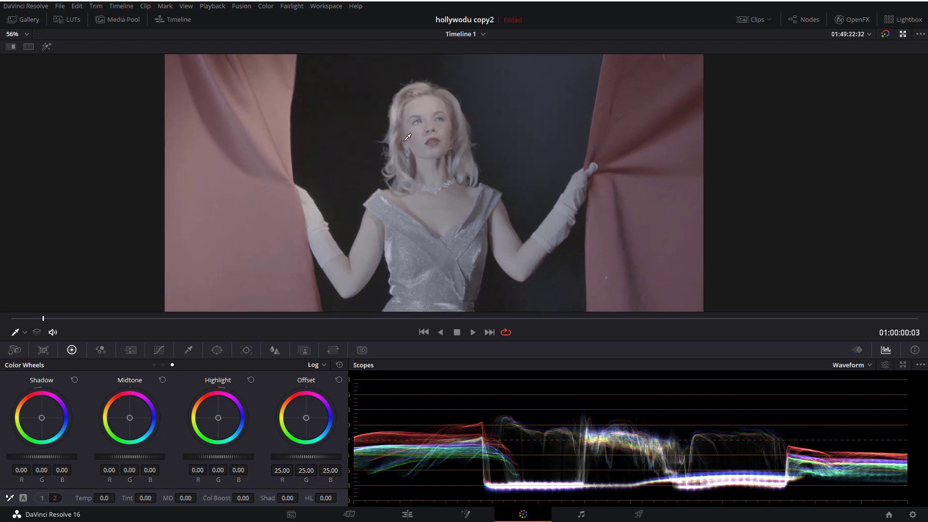
pyautogui.scroll(2, 408, 137)
pyautogui.scroll(2, 407, 137)
pyautogui.scroll(1, 408, 138)
pyautogui.moveTo(407, 137); pyautogui.dragTo(463, 227)
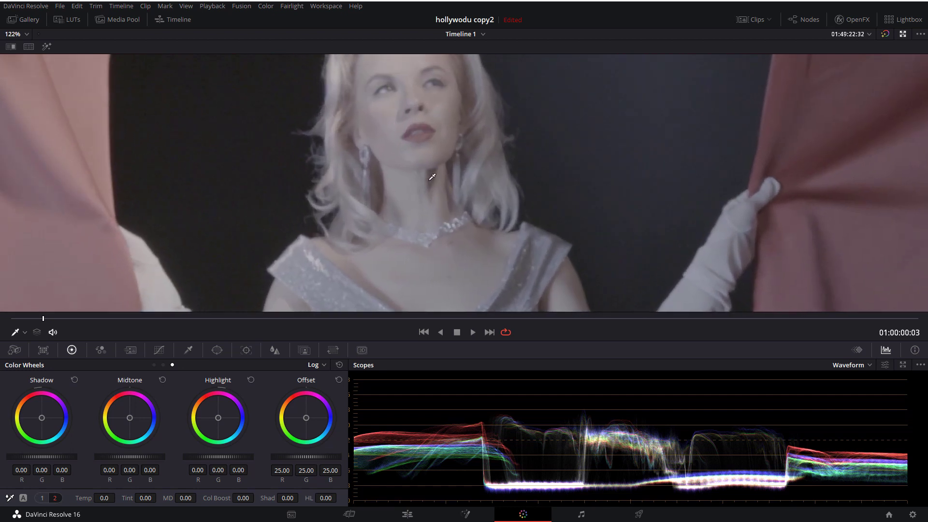
# Show the Camera Raw settings and view the White Balance presets without changing them
pyautogui.click(16, 350)
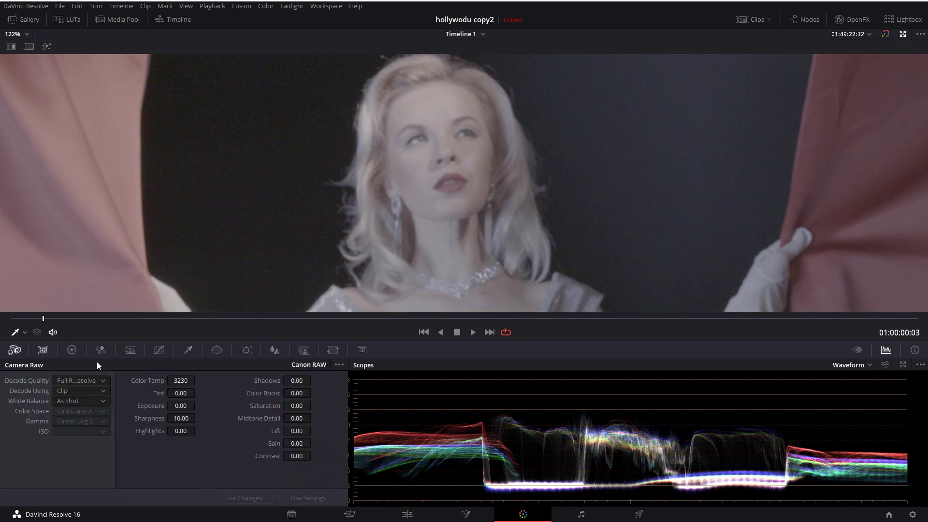
pyautogui.click(90, 403)
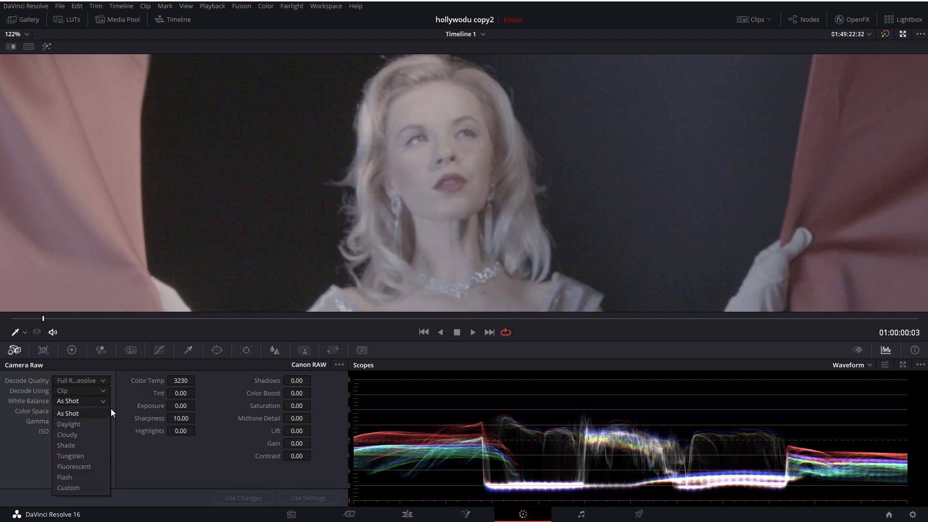
pyautogui.click(123, 393)
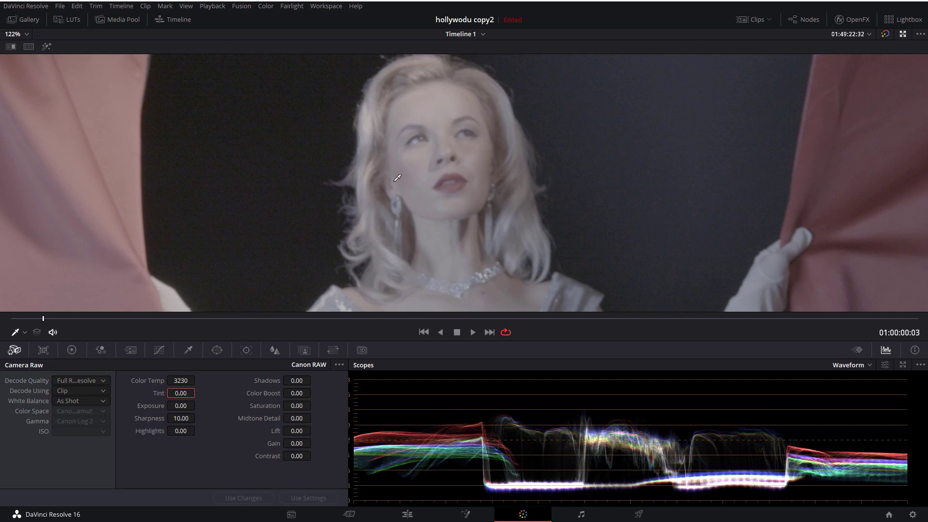
# Raise Sharpness from 10.00 to 21.80 and pan the zoomed view to the eyes
pyautogui.scroll(3, 389, 169)
pyautogui.scroll(2, 390, 170)
pyautogui.moveTo(390, 169); pyautogui.dragTo(437, 259)
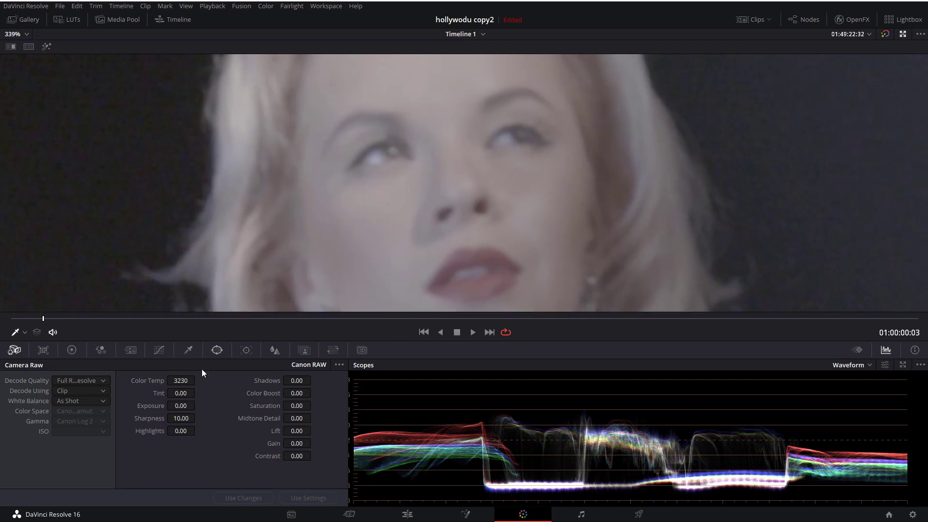
pyautogui.scroll(4, 197, 417)
pyautogui.scroll(-20, 197, 417)
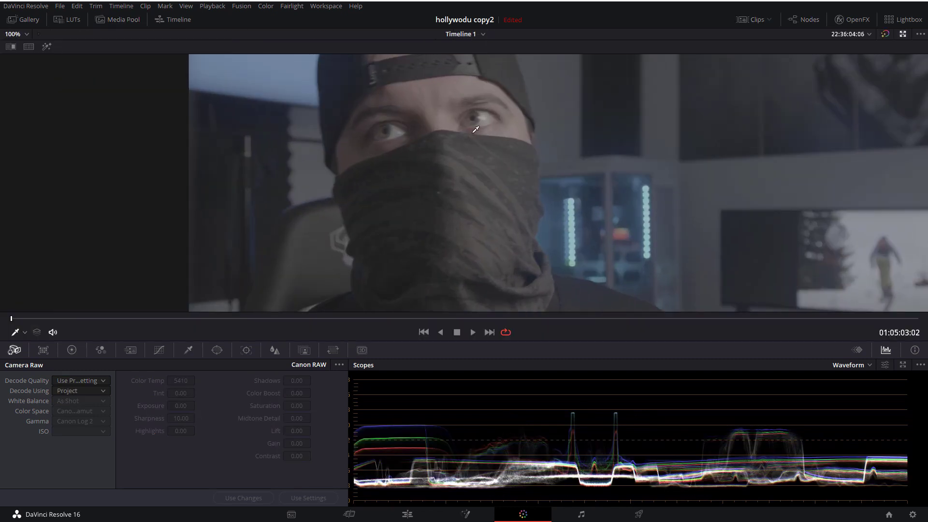
# Scrub to the masked-man clip and push its raw Sharpness up to 100
pyautogui.scroll(3, 476, 130)
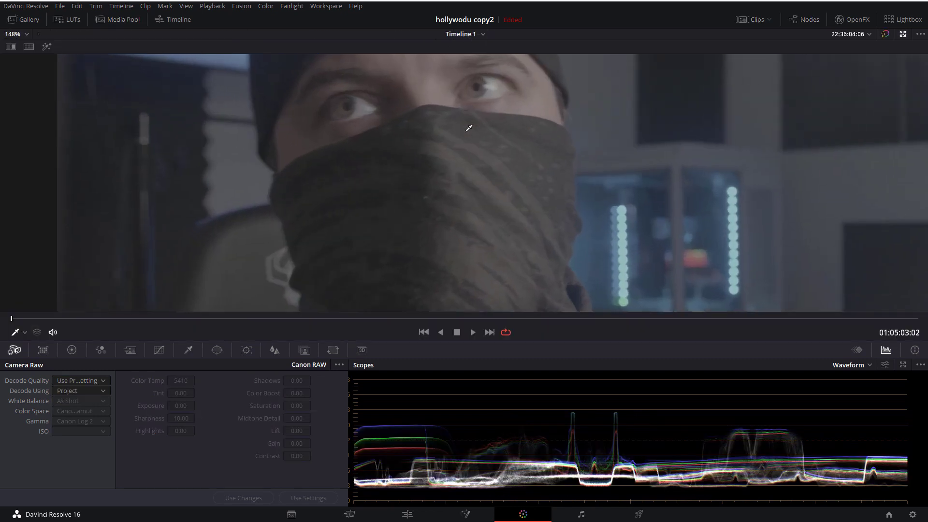
pyautogui.moveTo(149, 320); pyautogui.dragTo(211, 320)
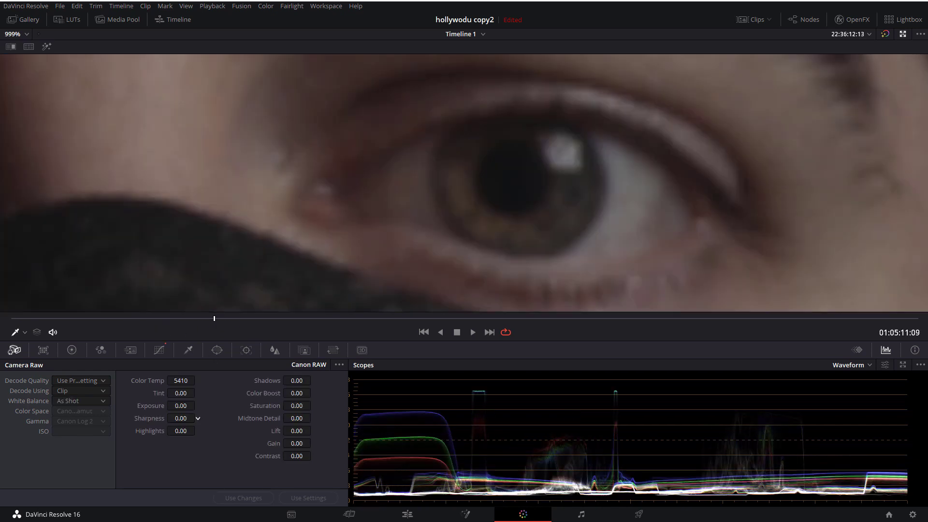
pyautogui.moveTo(181, 418); pyautogui.dragTo(198, 417)
# Bring raw Sharpness back to 0.00 with Decode Using set to Clip
pyautogui.moveTo(186, 418); pyautogui.dragTo(197, 419)
pyautogui.scroll(-2, 394, 176)
pyautogui.scroll(-2, 369, 254)
pyautogui.scroll(-2, 374, 254)
pyautogui.scroll(-1, 374, 254)
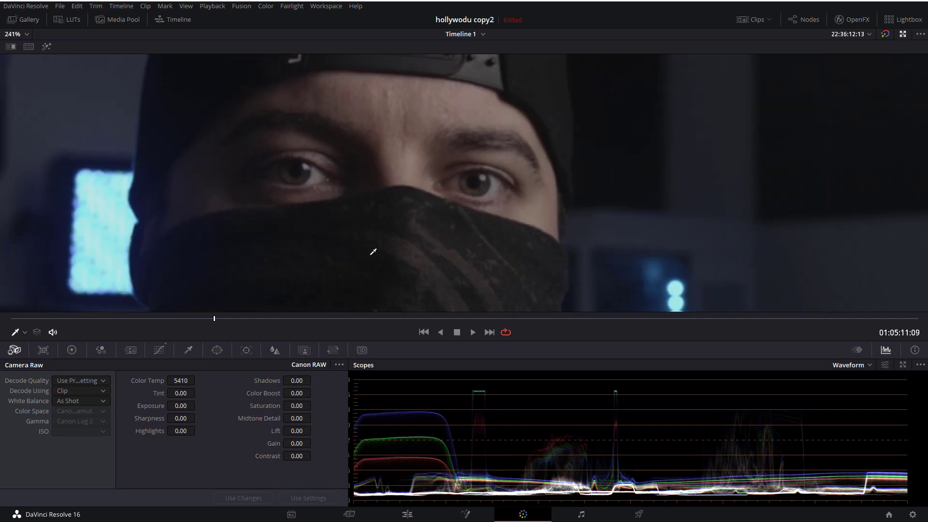
pyautogui.scroll(-1, 374, 253)
pyautogui.scroll(-2, 483, 256)
pyautogui.scroll(-1, 448, 231)
pyautogui.scroll(-1, 439, 236)
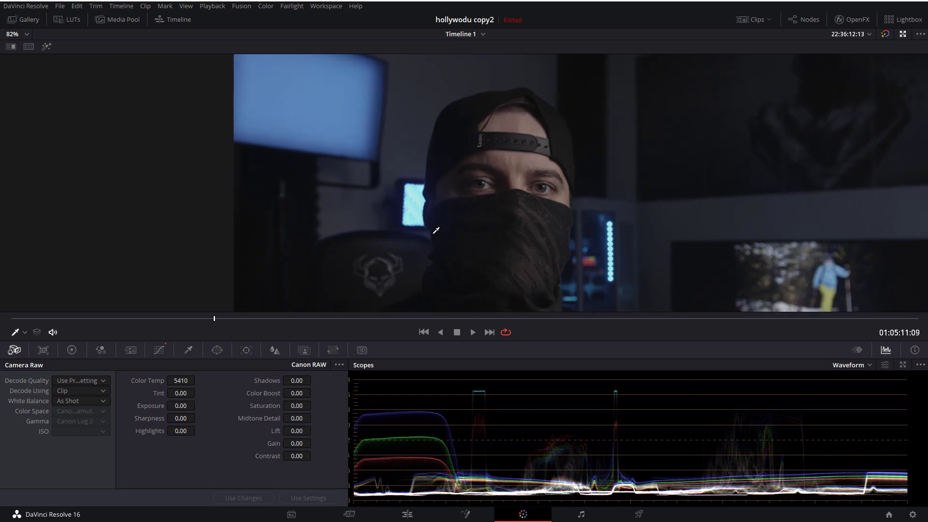
pyautogui.scroll(-1, 331, 215)
pyautogui.scroll(-1, 337, 220)
pyautogui.scroll(-1, 325, 186)
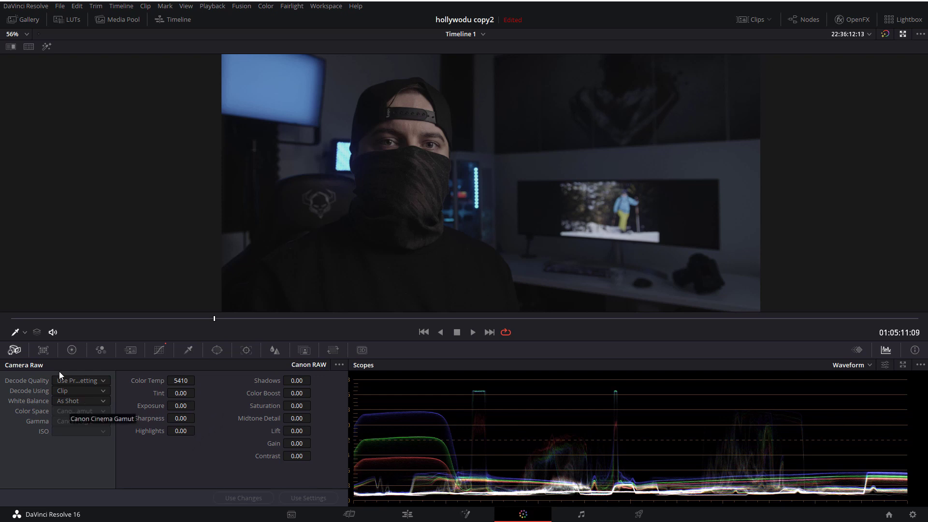
# Show the primary Color Wheels with the contrast, pivot and saturation controls page
pyautogui.click(75, 350)
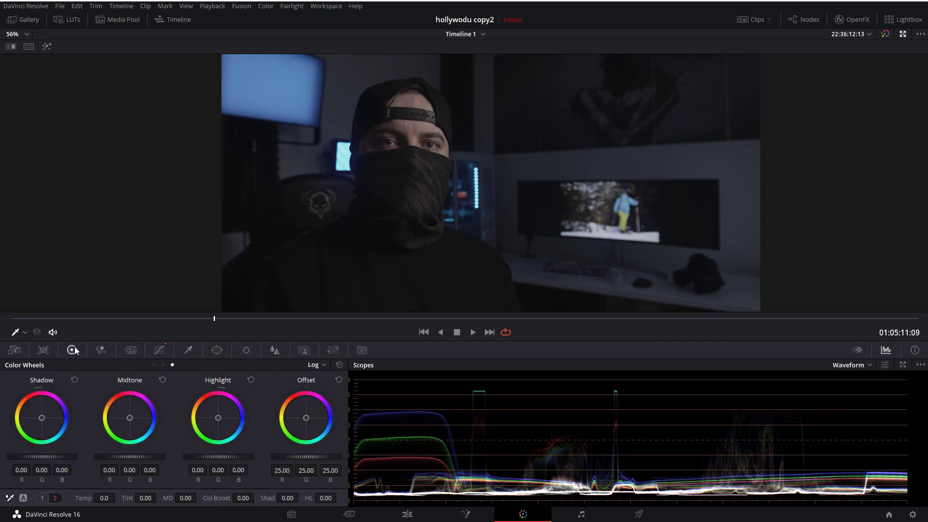
pyautogui.click(44, 499)
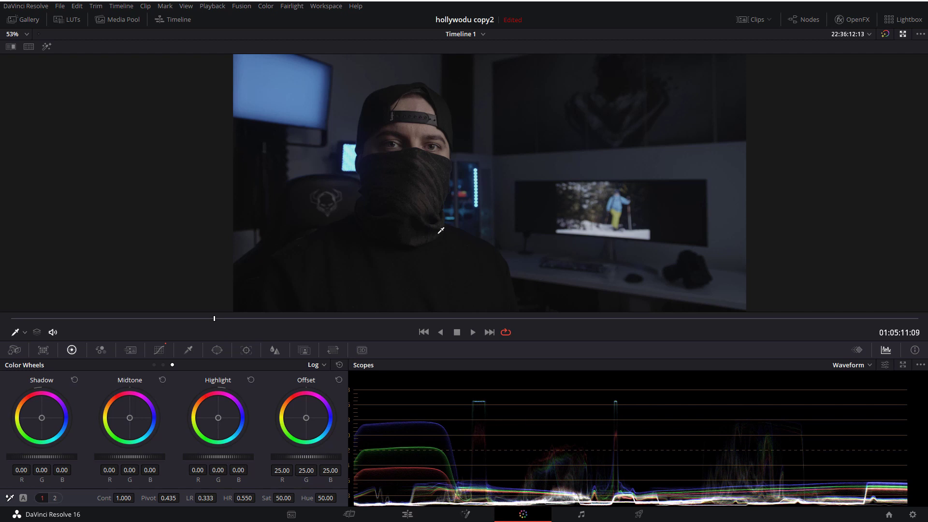
pyautogui.scroll(2, 341, 145)
pyautogui.scroll(3, 362, 138)
pyautogui.scroll(1, 426, 245)
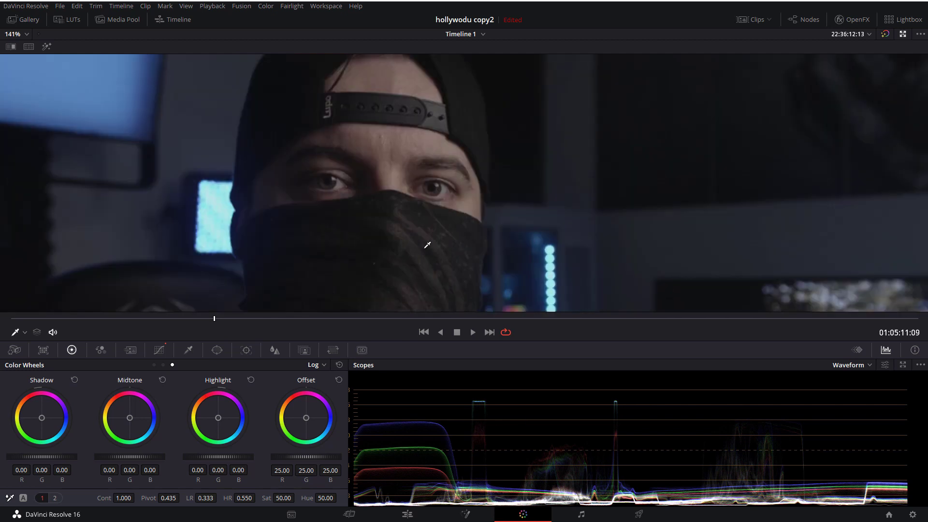
pyautogui.scroll(1, 427, 244)
# Leave the enhanced viewer to see nodes and clips, then return to it
pyautogui.click(903, 34)
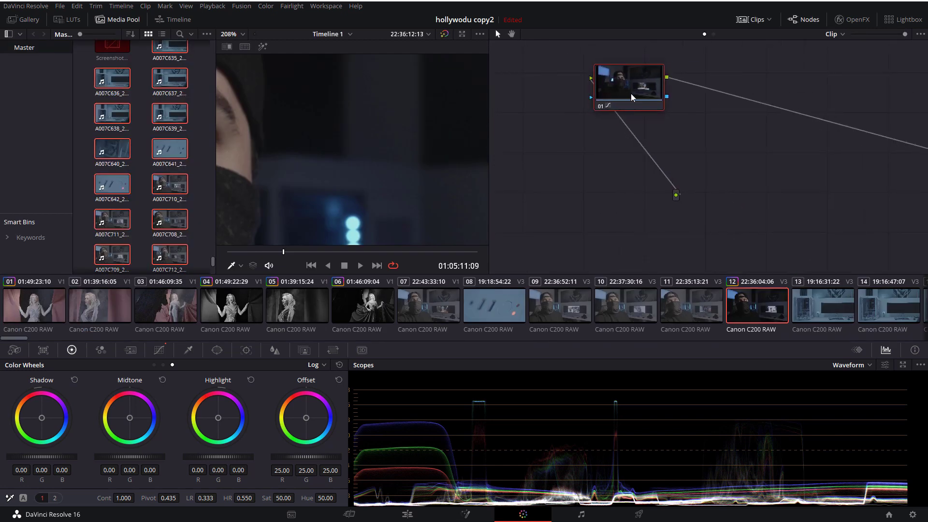
pyautogui.hotkey('alt', 'f')
pyautogui.scroll(-1, 388, 158)
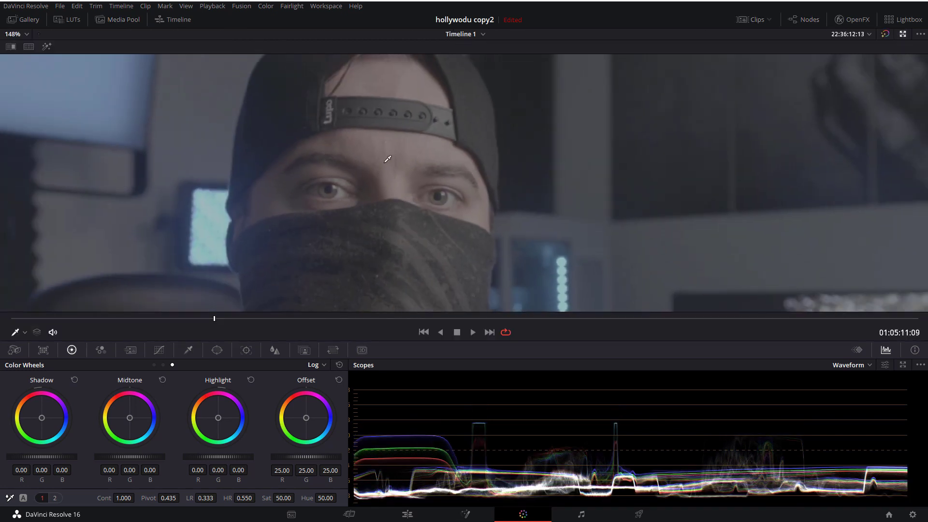
pyautogui.scroll(-1, 388, 156)
pyautogui.scroll(-1, 309, 182)
pyautogui.scroll(1, 309, 183)
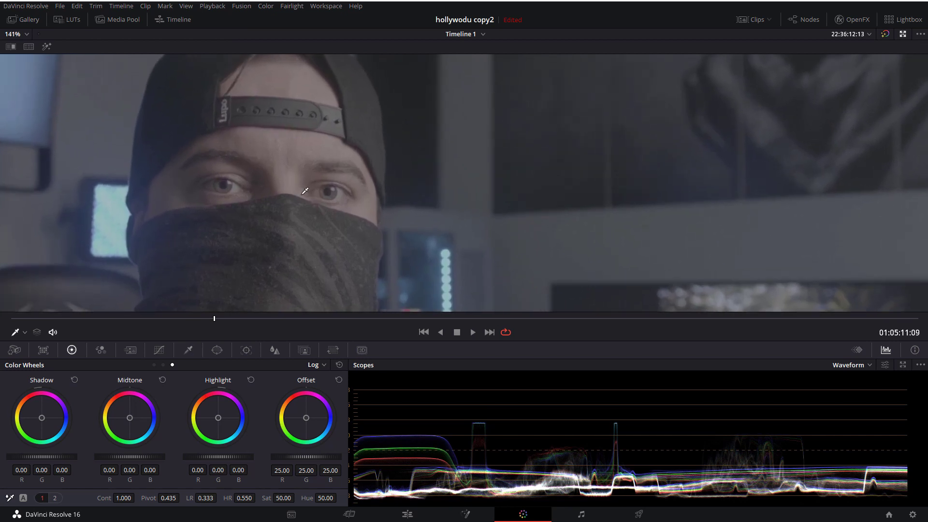
pyautogui.scroll(-2, 407, 430)
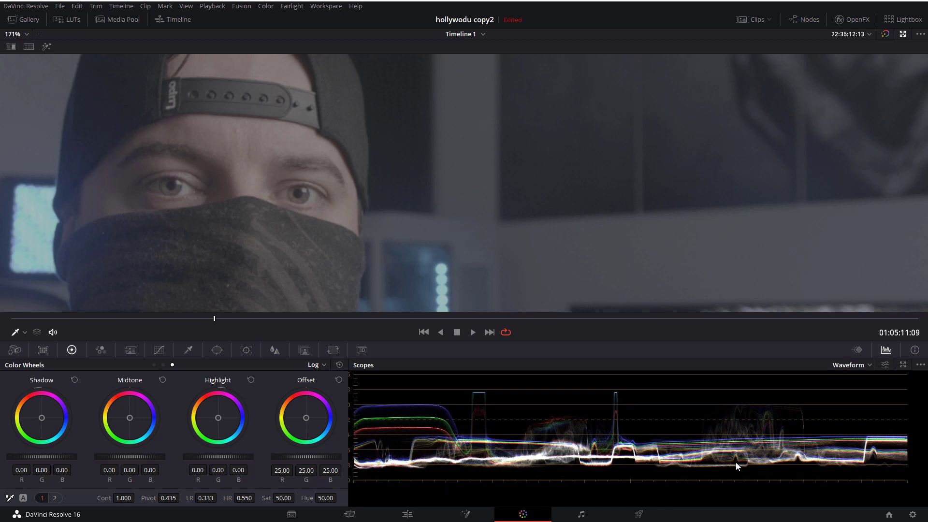
# In Curves, test raising the black point on the masked-man clip, then restore it
pyautogui.click(159, 351)
pyautogui.scroll(4, 315, 187)
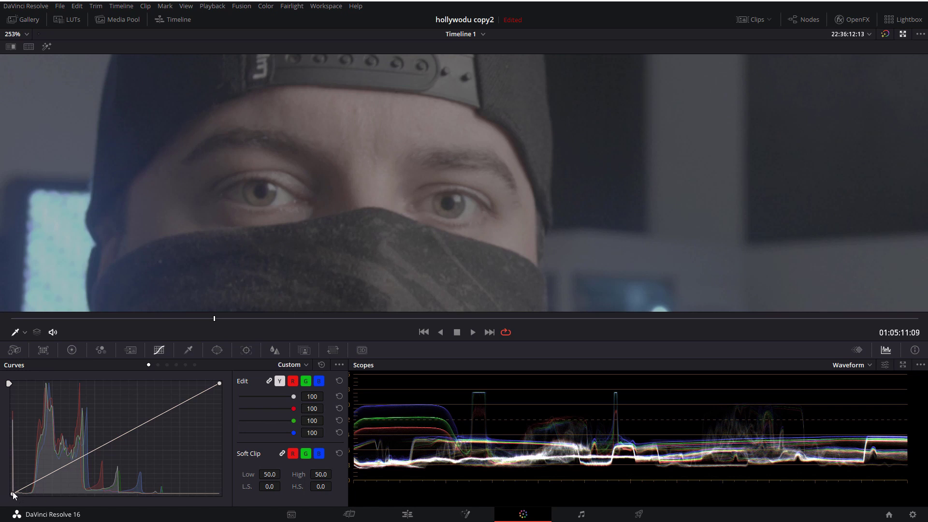
pyautogui.moveTo(14, 494); pyautogui.dragTo(35, 504)
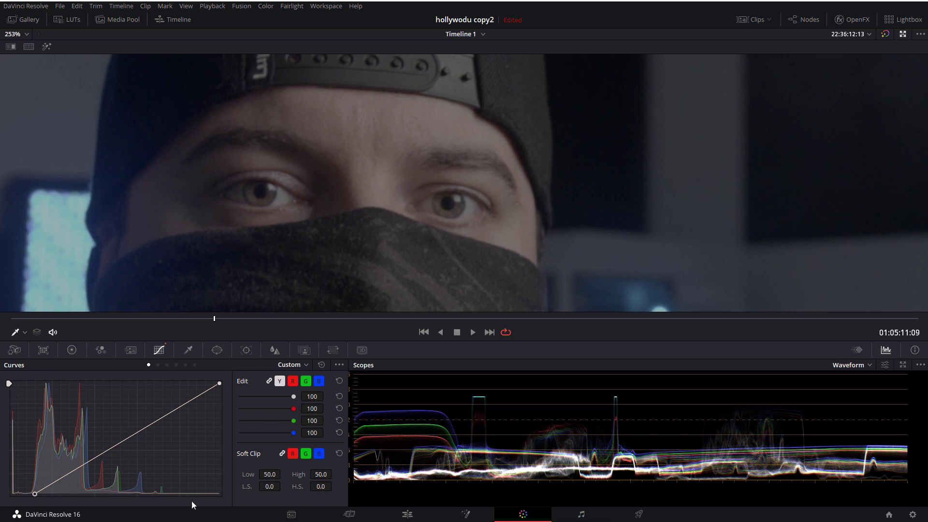
pyautogui.moveTo(32, 495)
pyautogui.mouseDown()
pyautogui.moveTo(8, 500)
pyautogui.moveTo(33, 504)
pyautogui.mouseUp()
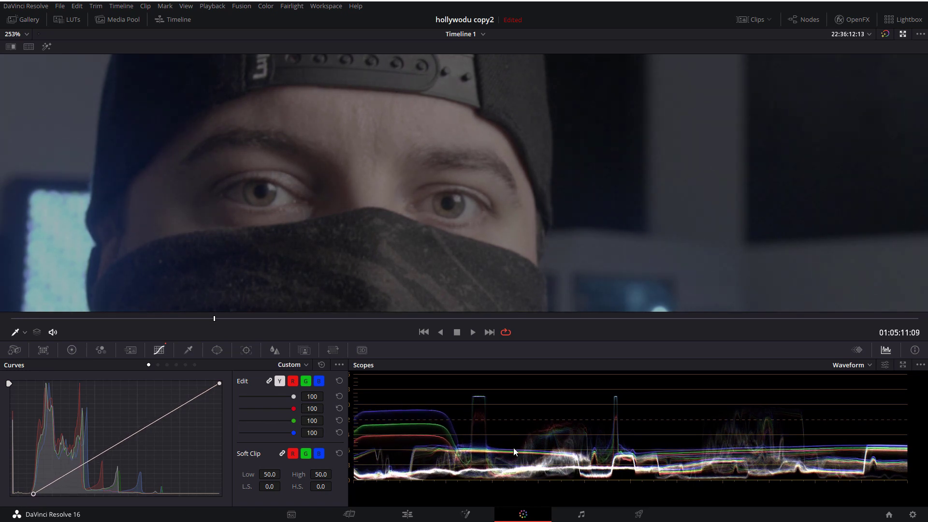
# Add a raised highlight point and a lowered shadow point to form an S-curve
pyautogui.moveTo(180, 408); pyautogui.dragTo(172, 396)
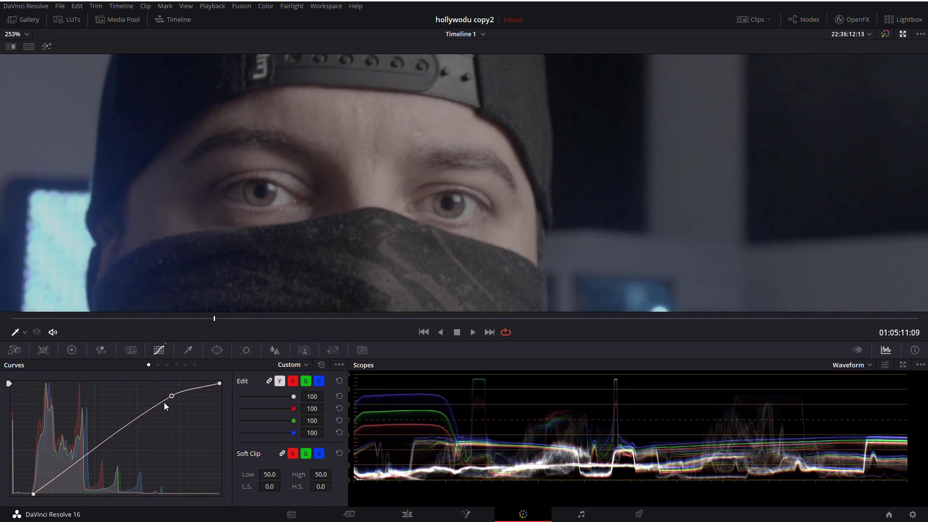
pyautogui.moveTo(94, 450); pyautogui.dragTo(91, 468)
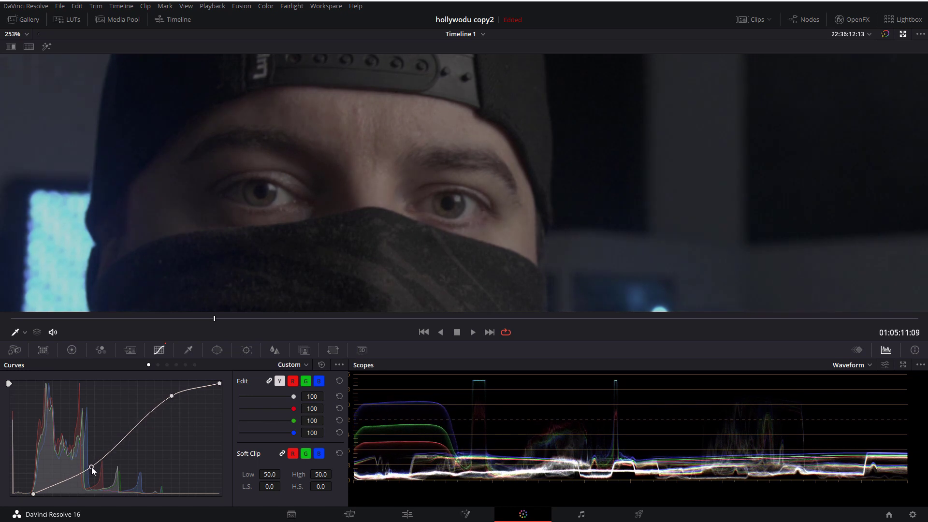
pyautogui.scroll(-3, 398, 155)
pyautogui.scroll(-2, 421, 145)
pyautogui.scroll(-2, 401, 136)
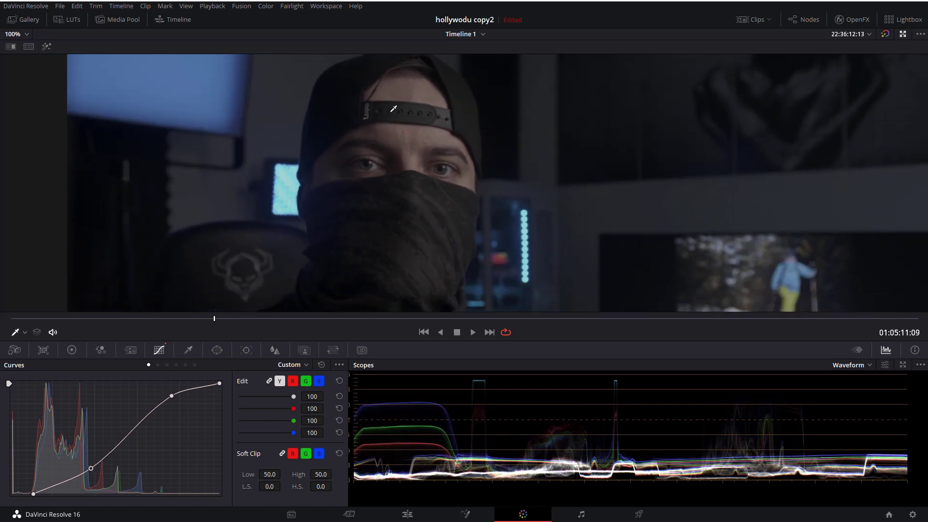
pyautogui.scroll(-2, 381, 127)
pyautogui.scroll(1, 381, 127)
pyautogui.scroll(1, 377, 129)
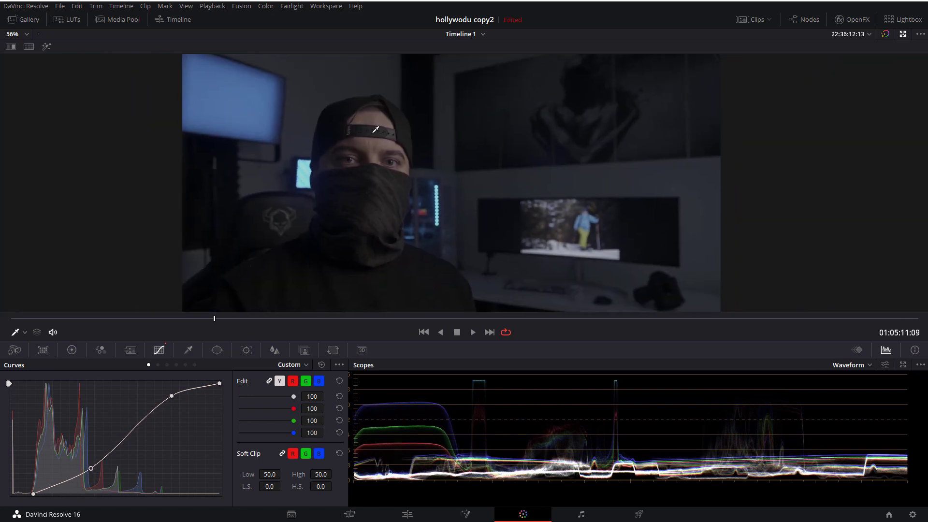
pyautogui.scroll(-2, 380, 153)
pyautogui.scroll(-2, 380, 153)
pyautogui.scroll(1, 380, 153)
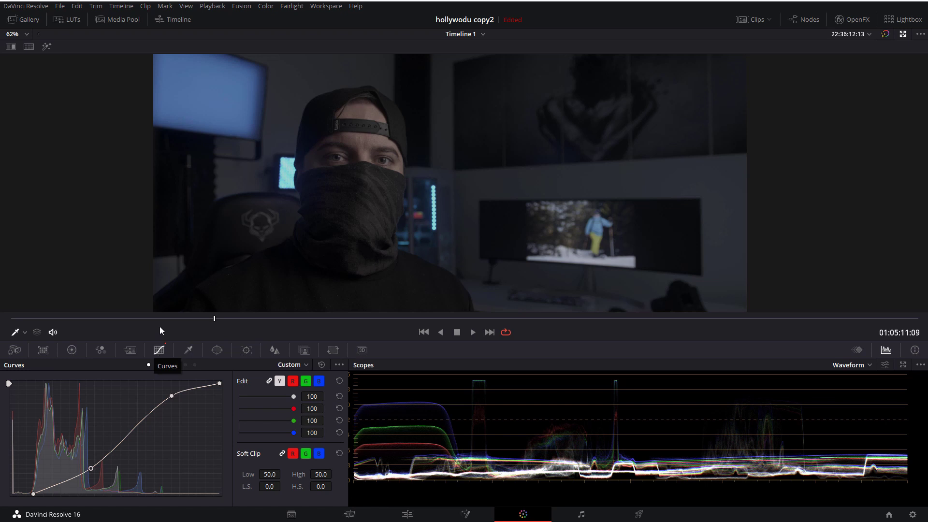
# Brighten the upper tones and deepen the shadows on the curtain clip's curve
pyautogui.scroll(3, 352, 167)
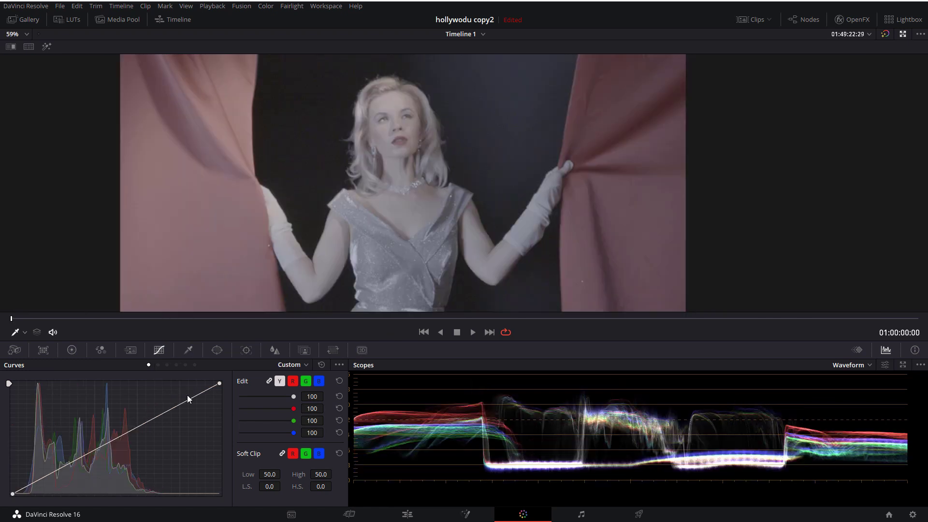
pyautogui.moveTo(182, 404); pyautogui.dragTo(171, 390)
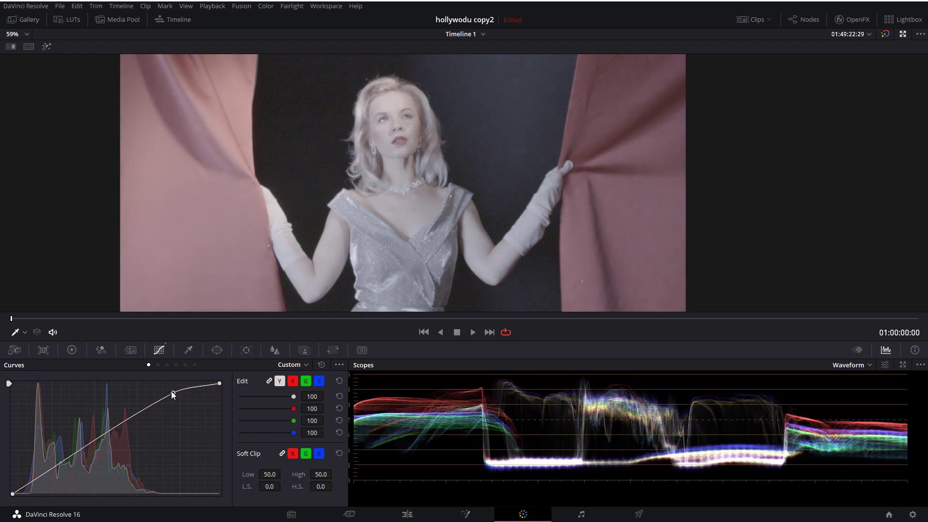
pyautogui.moveTo(88, 451); pyautogui.dragTo(69, 481)
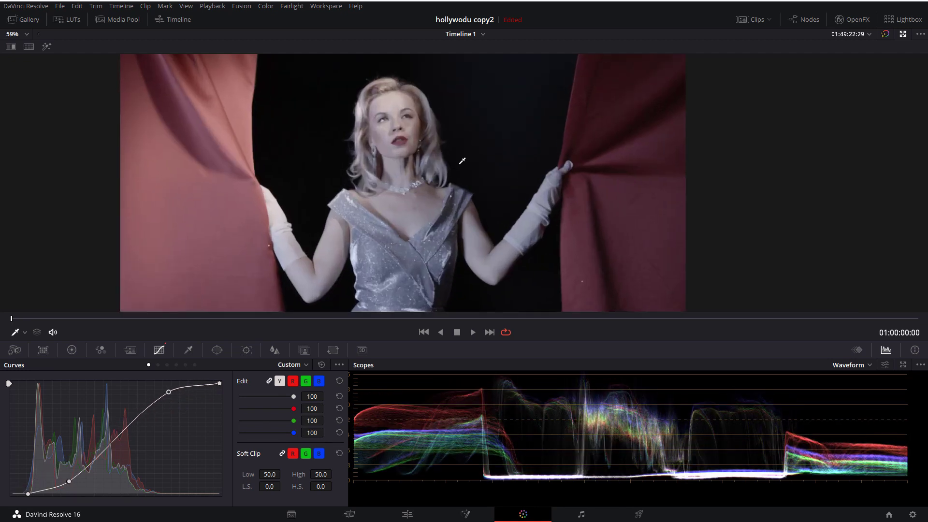
# Reframe the viewer and show the Primaries colour wheels with midtone detail at 0.00
pyautogui.scroll(3, 477, 122)
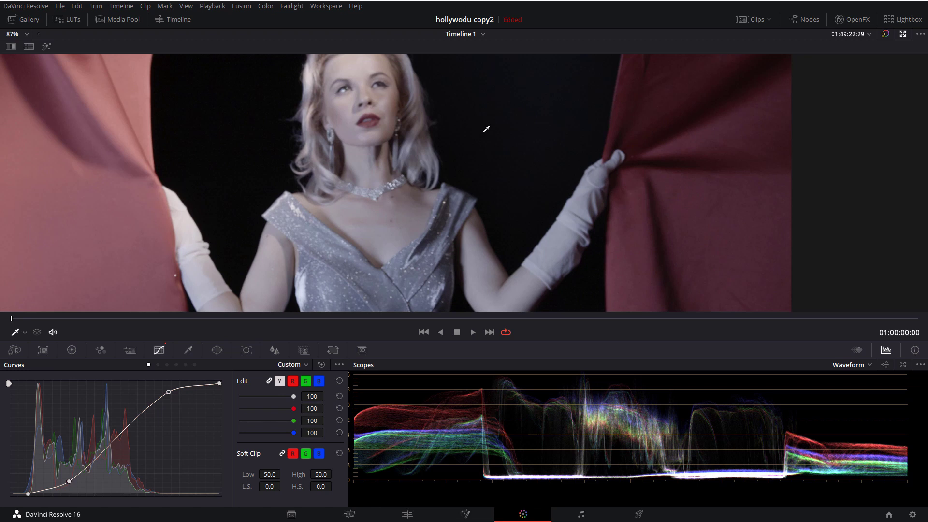
pyautogui.moveTo(486, 128); pyautogui.dragTo(573, 158)
pyautogui.click(71, 350)
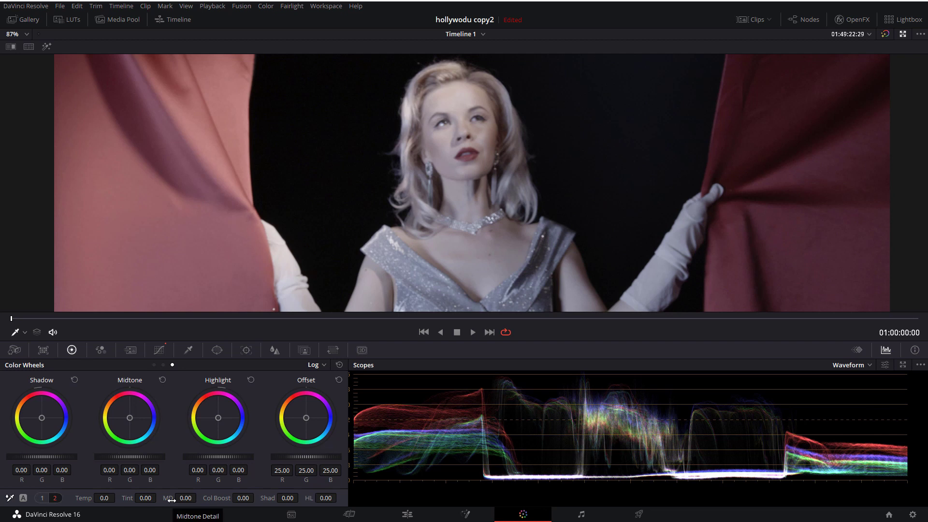
pyautogui.moveTo(180, 500); pyautogui.dragTo(199, 497)
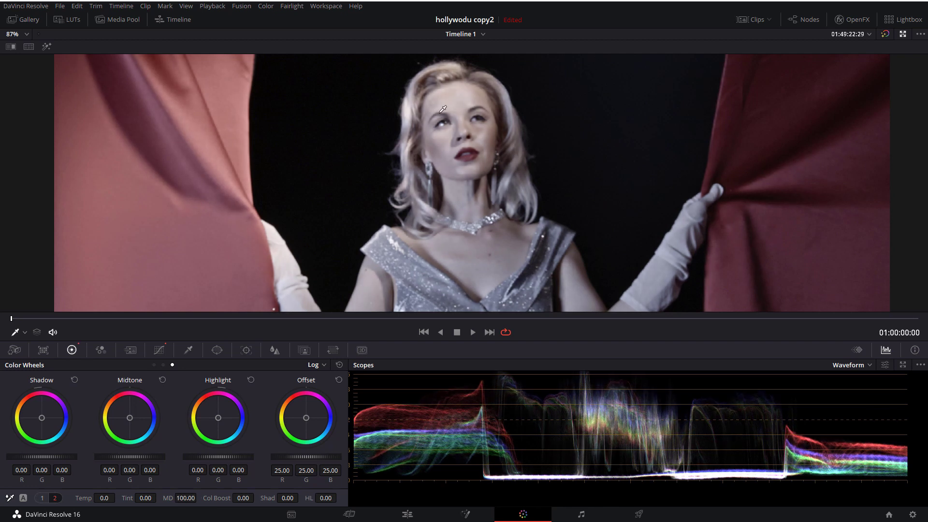
pyautogui.scroll(5, 227, 283)
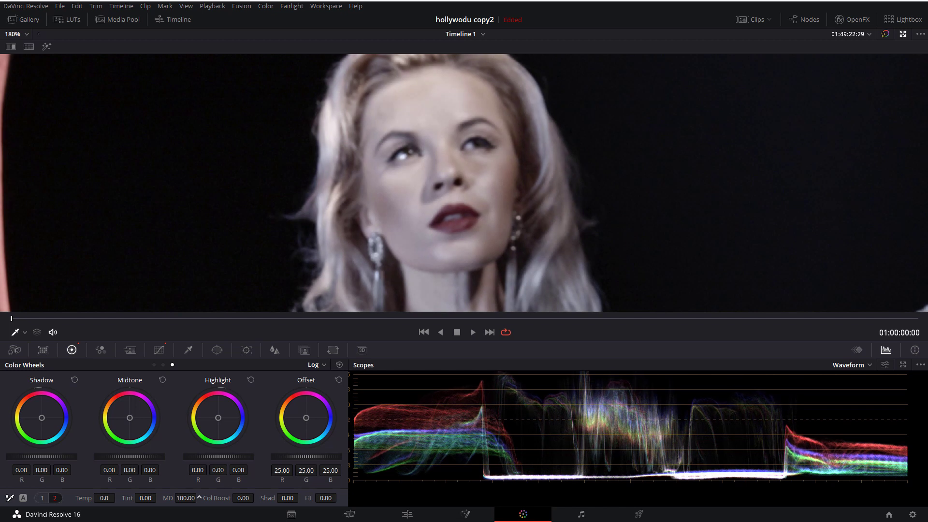
pyautogui.scroll(-3, 445, 142)
pyautogui.moveTo(464, 177); pyautogui.dragTo(451, 75)
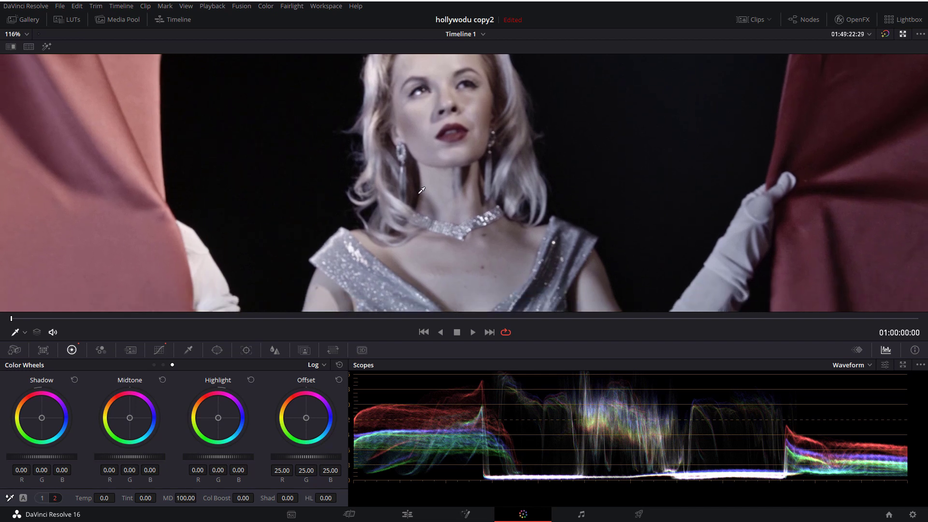
pyautogui.scroll(-1, 427, 177)
pyautogui.scroll(-2, 388, 170)
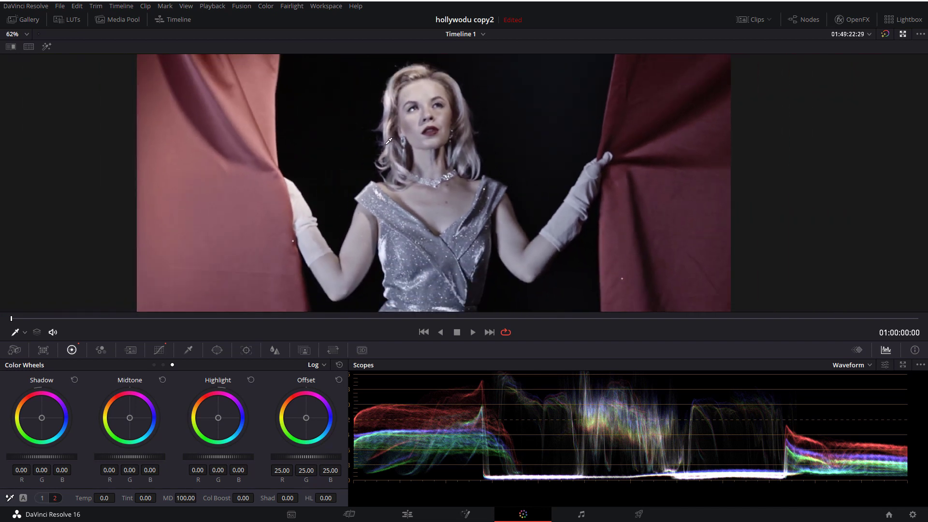
pyautogui.moveTo(389, 170); pyautogui.dragTo(386, 157)
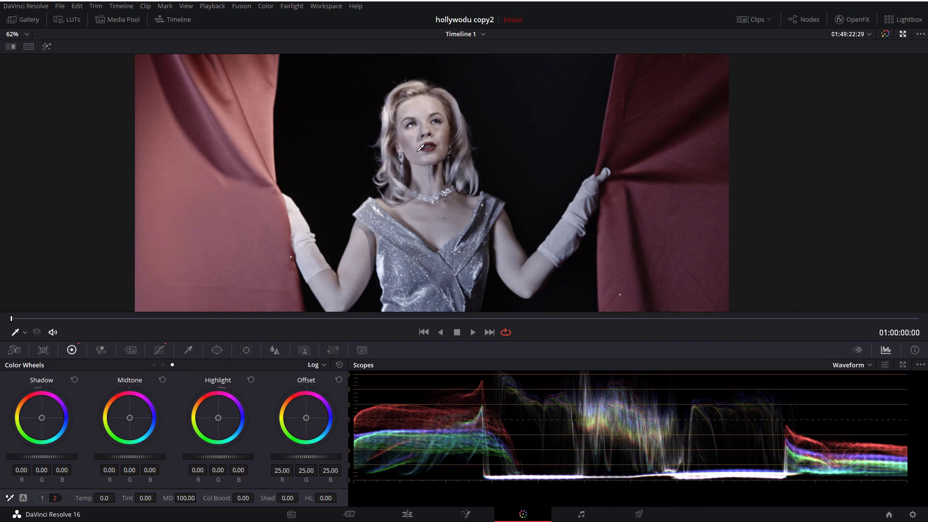
pyautogui.click(473, 332)
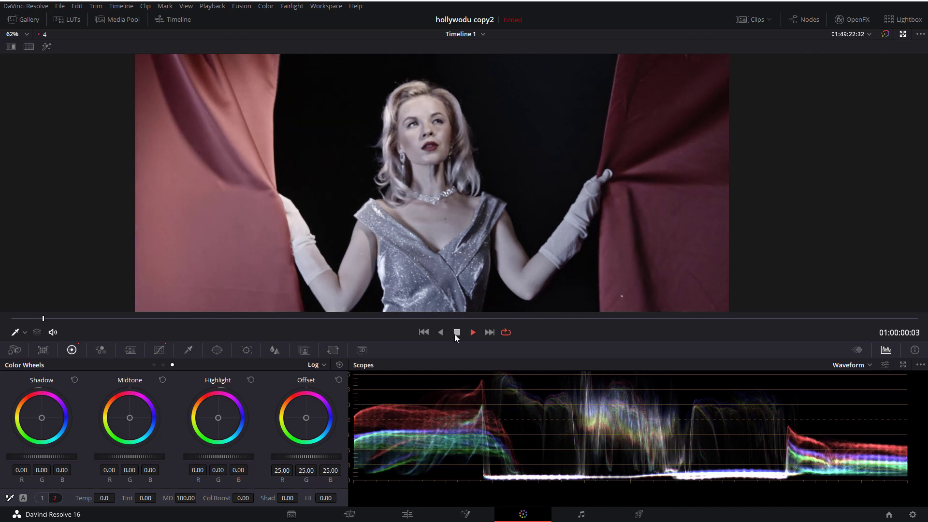
pyautogui.click(458, 334)
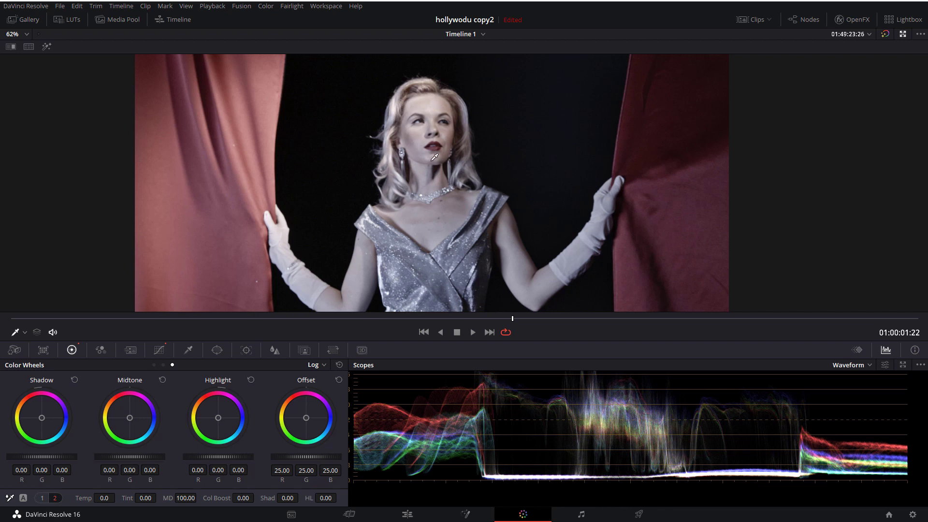
pyautogui.scroll(2, 434, 157)
pyautogui.scroll(2, 420, 130)
pyautogui.scroll(2, 406, 103)
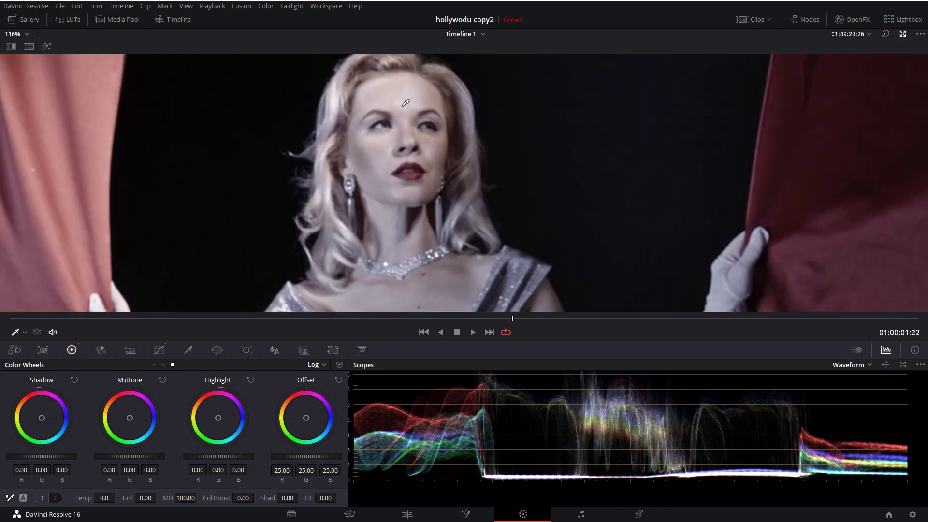
pyautogui.scroll(2, 385, 109)
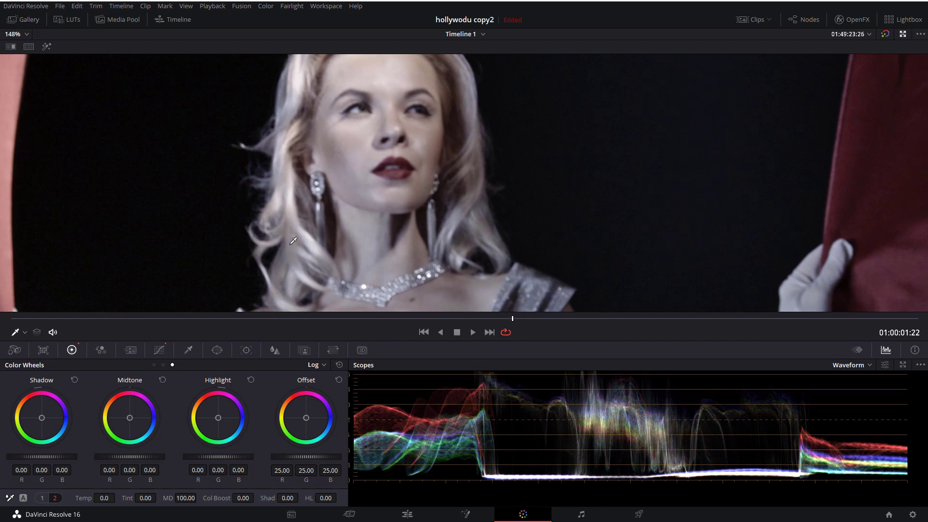
pyautogui.scroll(-3, 292, 240)
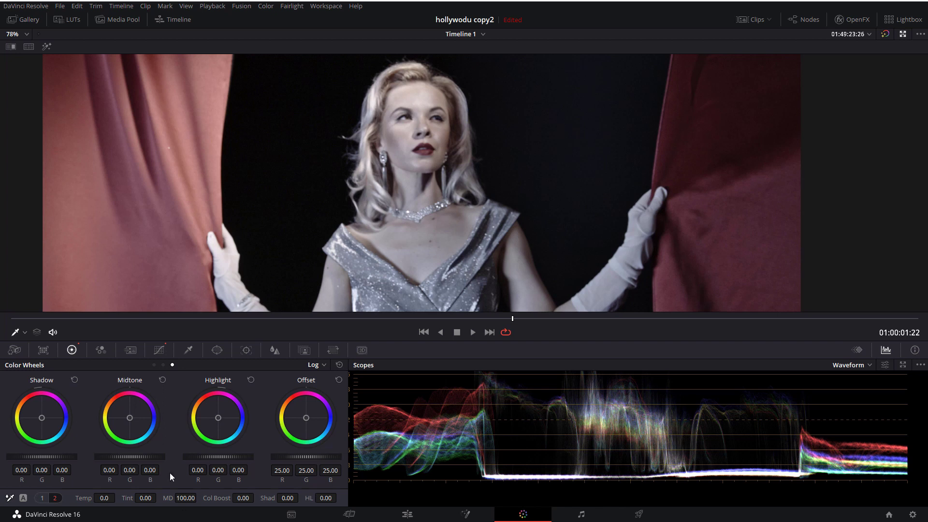
pyautogui.click(339, 365)
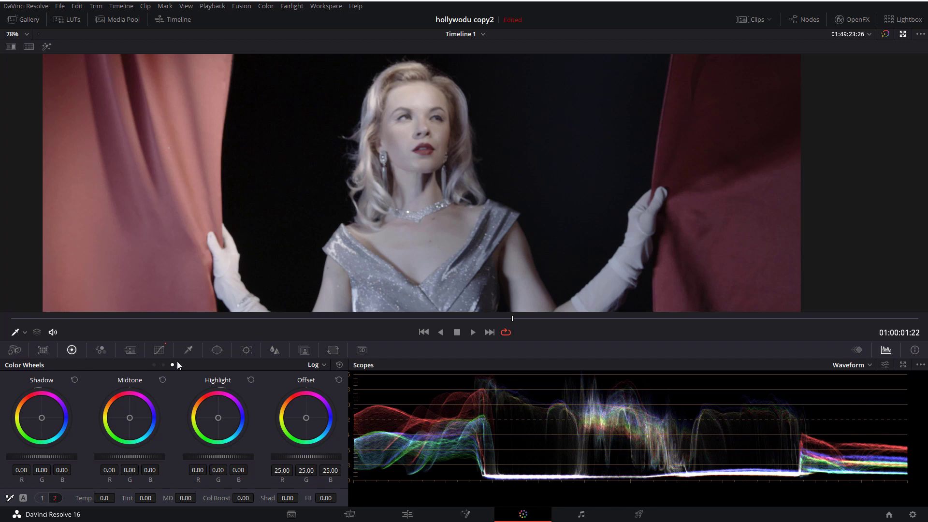
# Drop the Blur Radius to 0.00 to sharpen the curtain woman clip
pyautogui.click(273, 351)
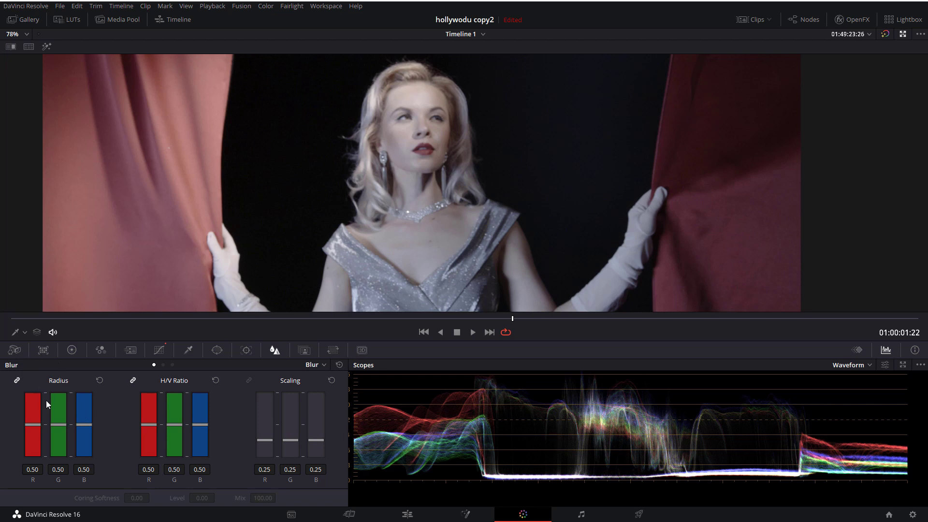
pyautogui.scroll(2, 416, 129)
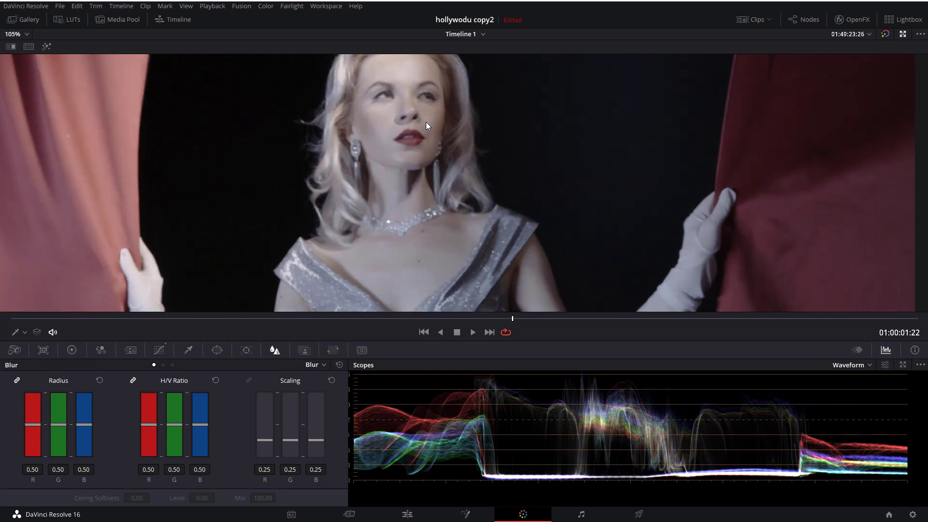
pyautogui.scroll(1, 425, 121)
pyautogui.scroll(2, 445, 190)
pyautogui.scroll(2, 445, 190)
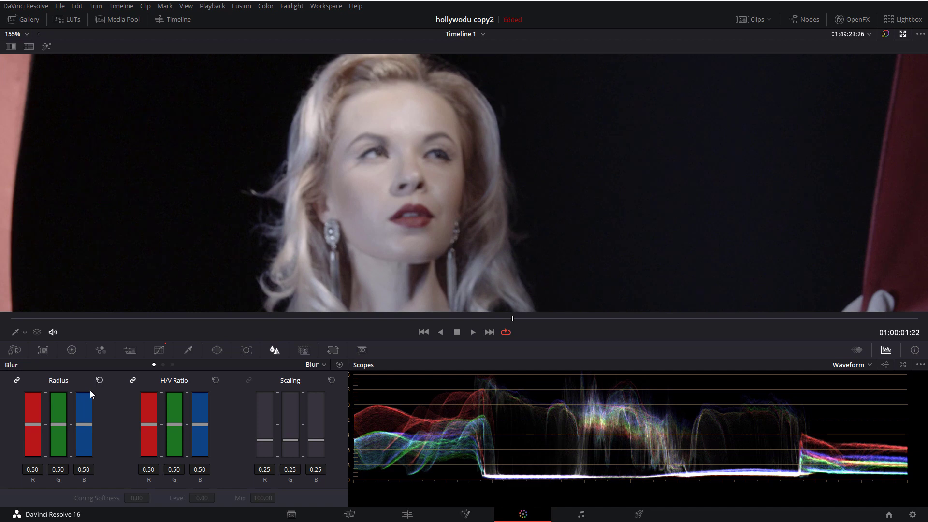
pyautogui.click(56, 426)
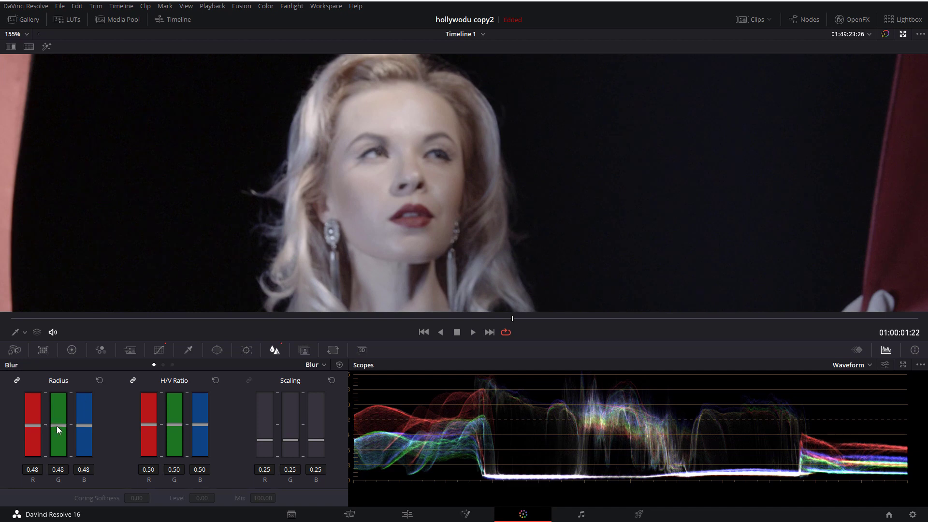
pyautogui.moveTo(57, 425); pyautogui.dragTo(53, 477)
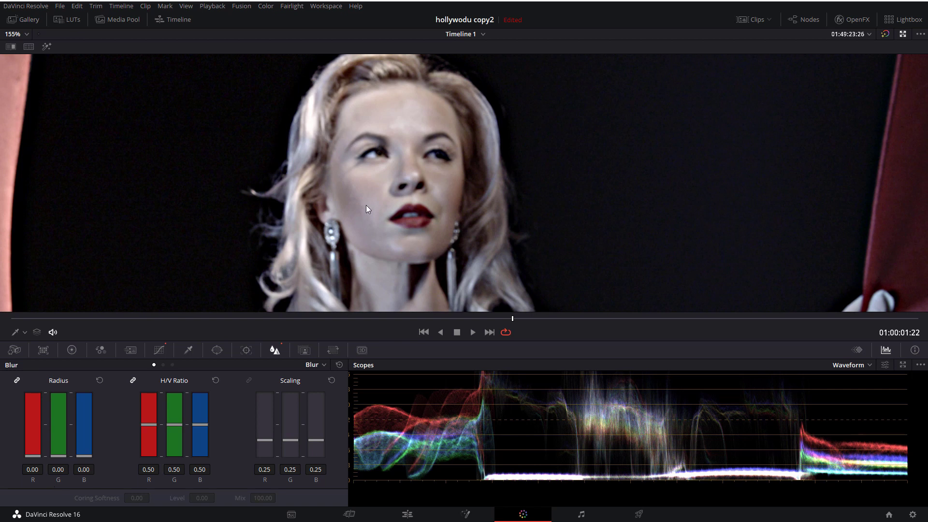
pyautogui.scroll(2, 367, 207)
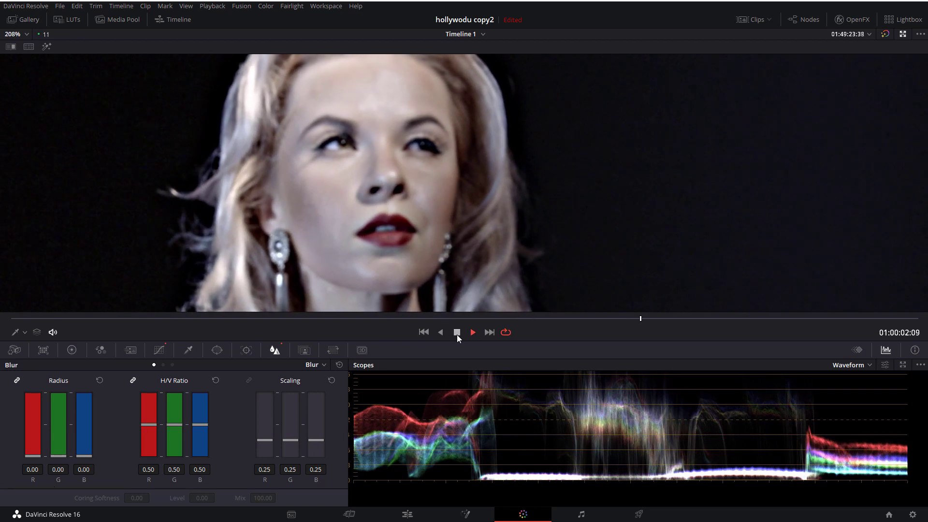
# Stop playback and scrub back near the shot's start to review the sharpening
pyautogui.click(457, 332)
pyautogui.moveTo(518, 318); pyautogui.dragTo(224, 318)
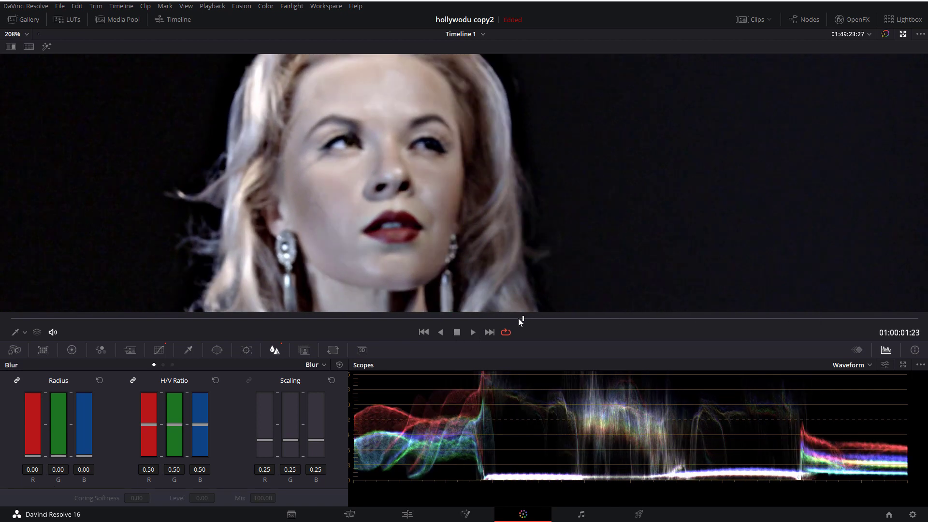
pyautogui.scroll(-3, 449, 198)
pyautogui.scroll(-3, 449, 198)
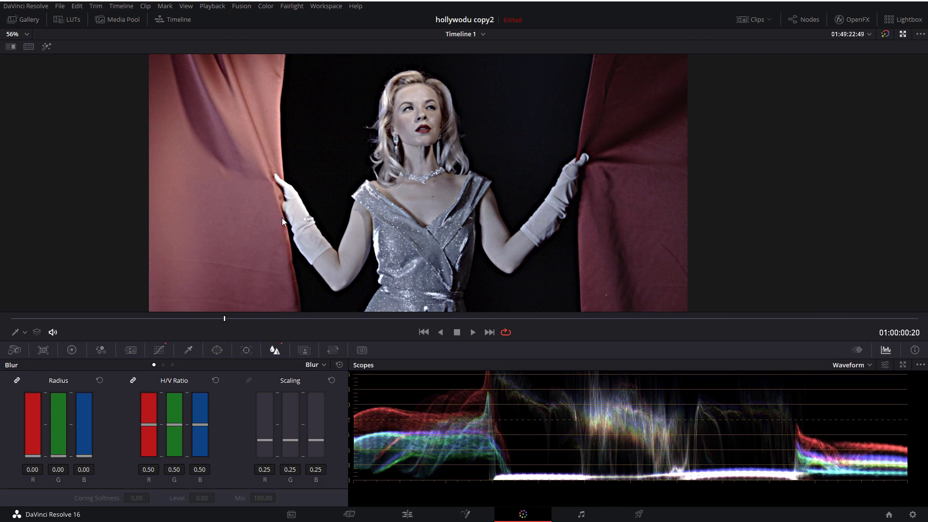
pyautogui.scroll(3, 202, 140)
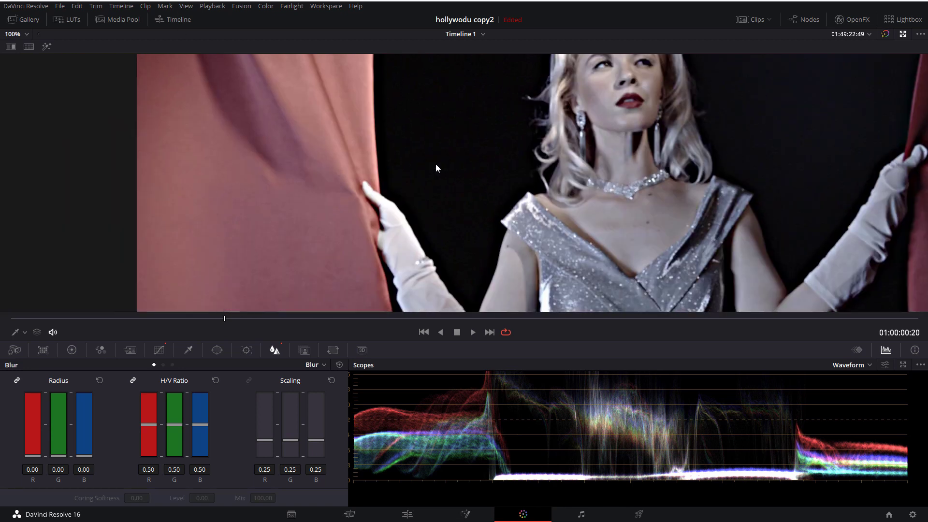
pyautogui.scroll(-1, 400, 192)
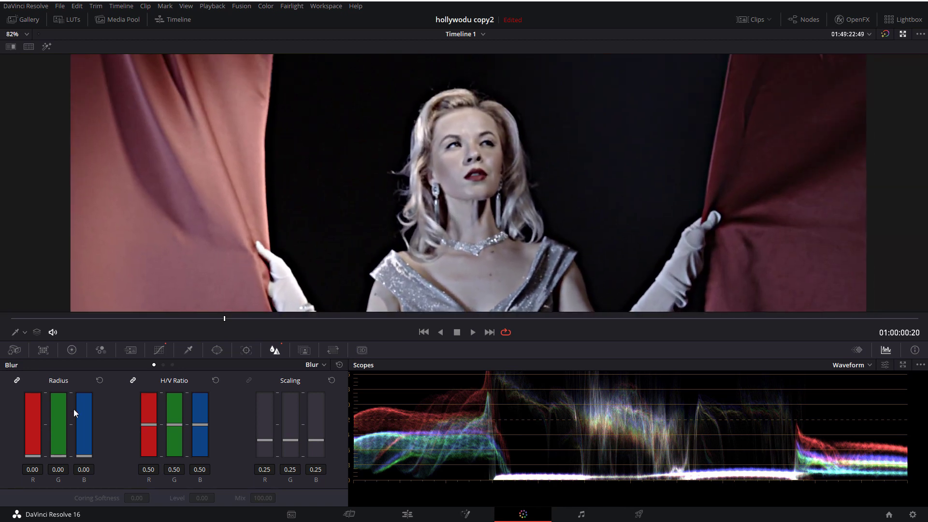
# Reset the Blur Radius to 0.50, then lower it to 0.47 on R, G and B
pyautogui.click(99, 380)
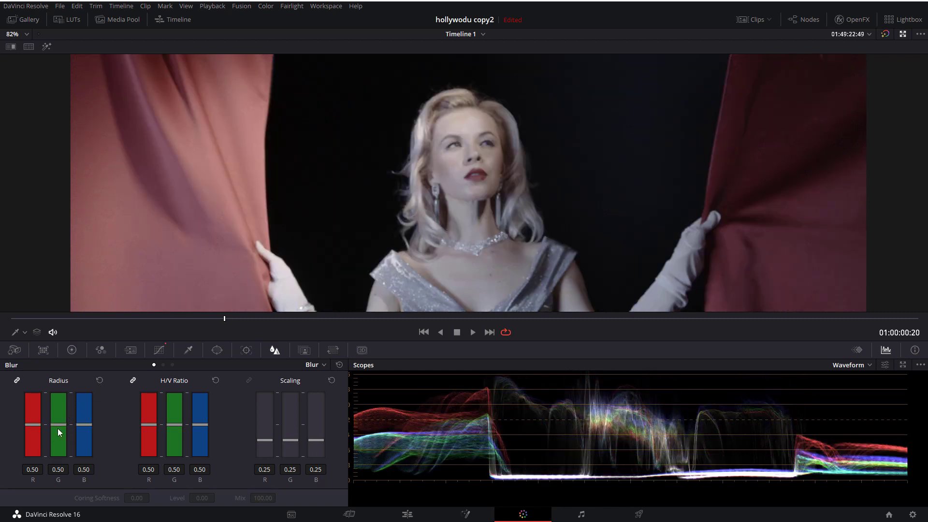
pyautogui.scroll(-3, 58, 430)
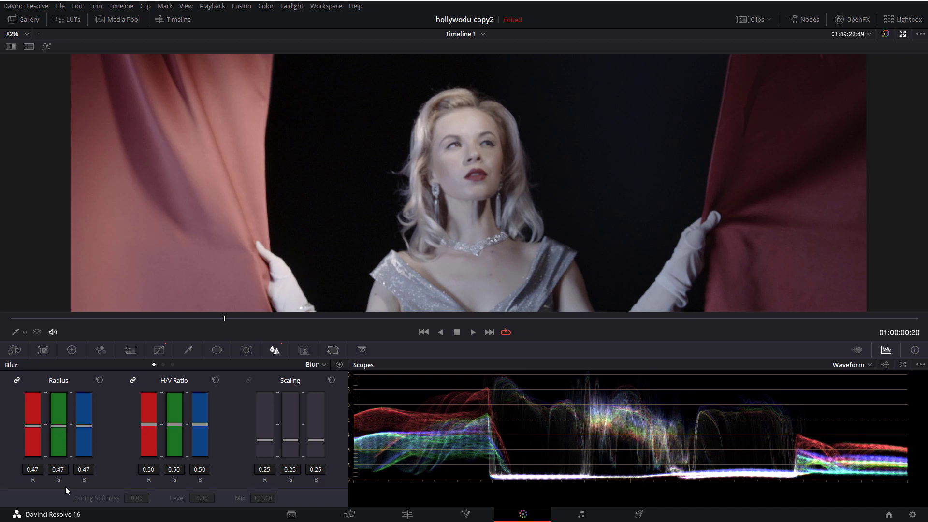
pyautogui.scroll(3, 456, 163)
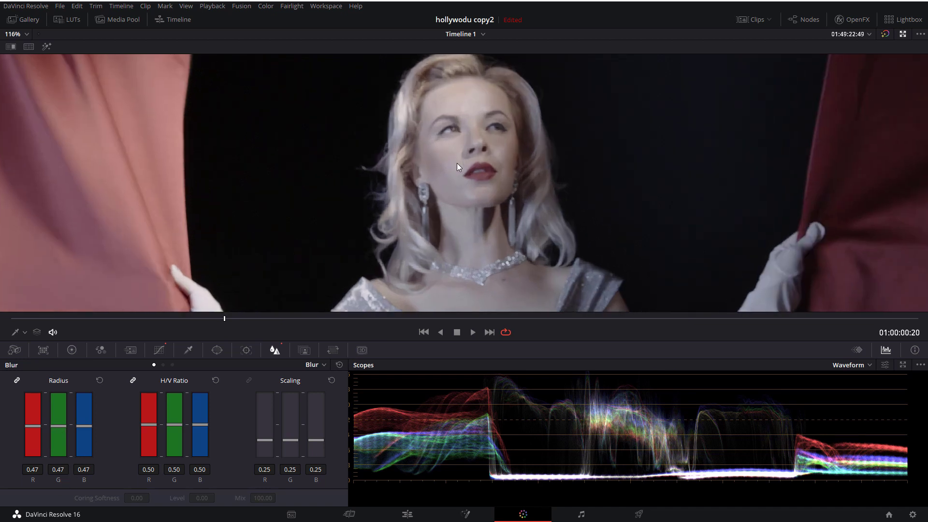
# Zoom and pan around the curtain clip in the enlarged viewer
pyautogui.click(903, 34)
pyautogui.scroll(5, 304, 124)
pyautogui.scroll(-2, 225, 247)
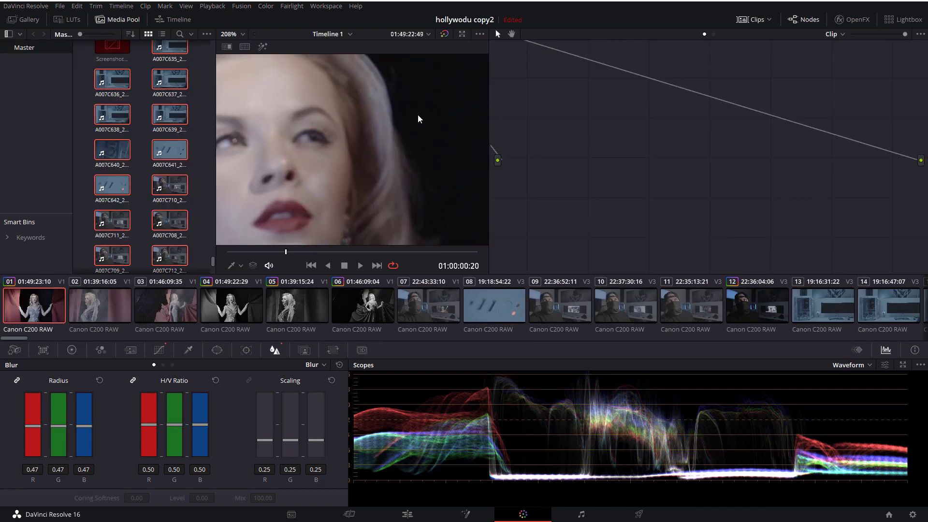
pyautogui.scroll(-2, 225, 246)
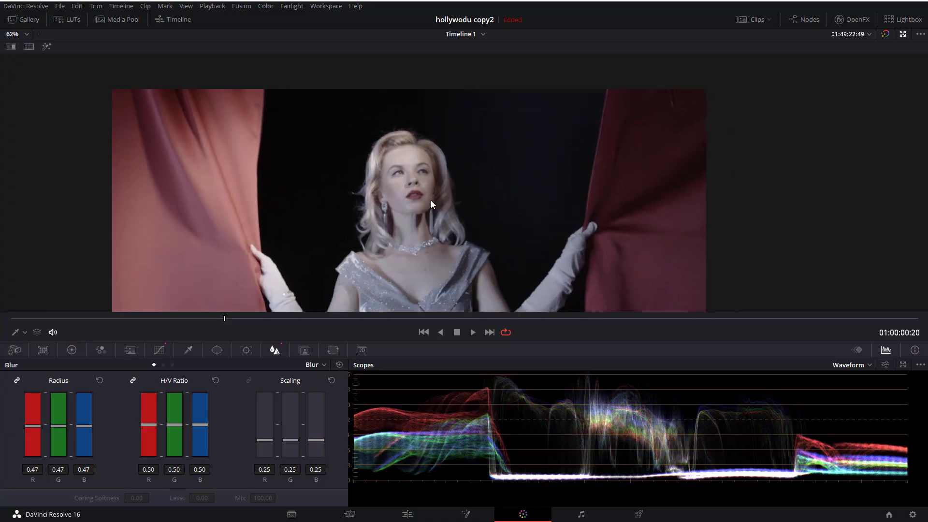
pyautogui.scroll(-2, 429, 121)
pyautogui.moveTo(430, 120); pyautogui.dragTo(425, 133)
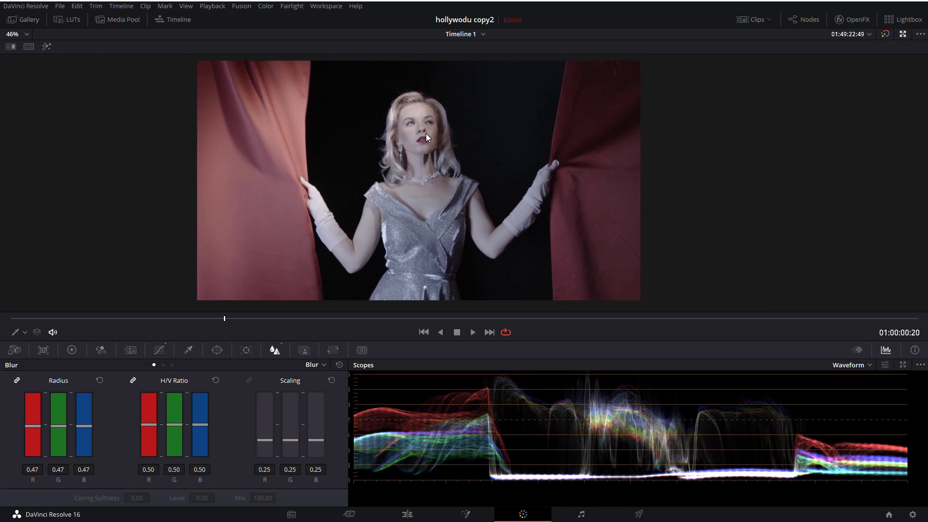
pyautogui.scroll(1, 426, 138)
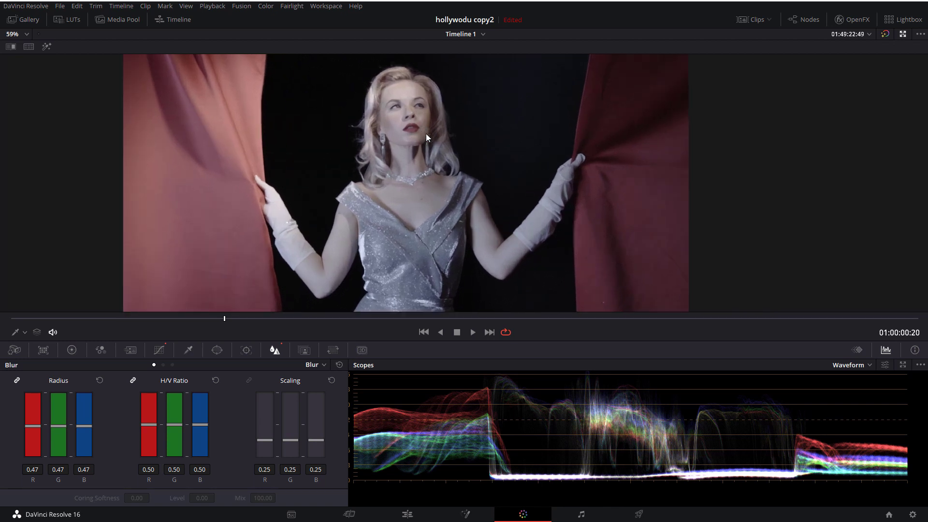
# Scrub and play the curtain clip to review the sharpening, then restore the full layout
pyautogui.moveTo(224, 320)
pyautogui.mouseDown()
pyautogui.moveTo(193, 306)
pyautogui.moveTo(53, 319)
pyautogui.mouseUp()
pyautogui.click(472, 332)
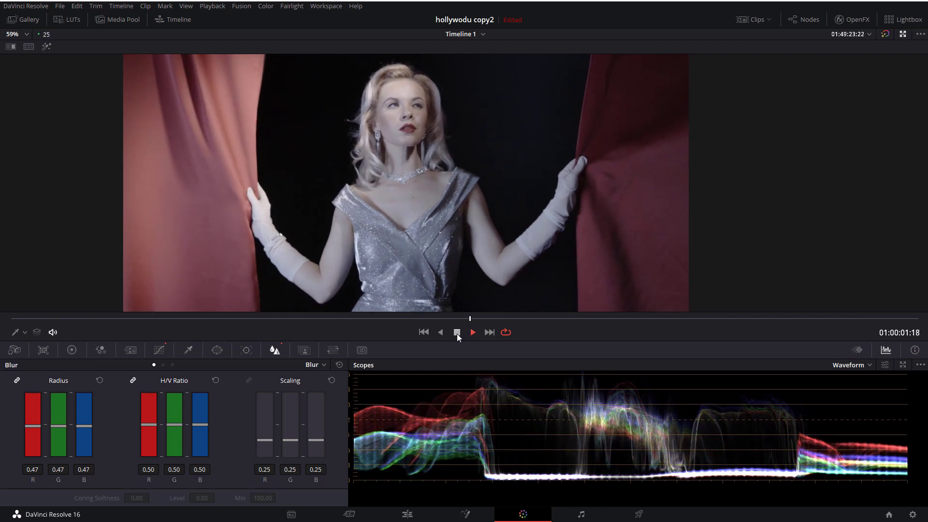
pyautogui.press('space')
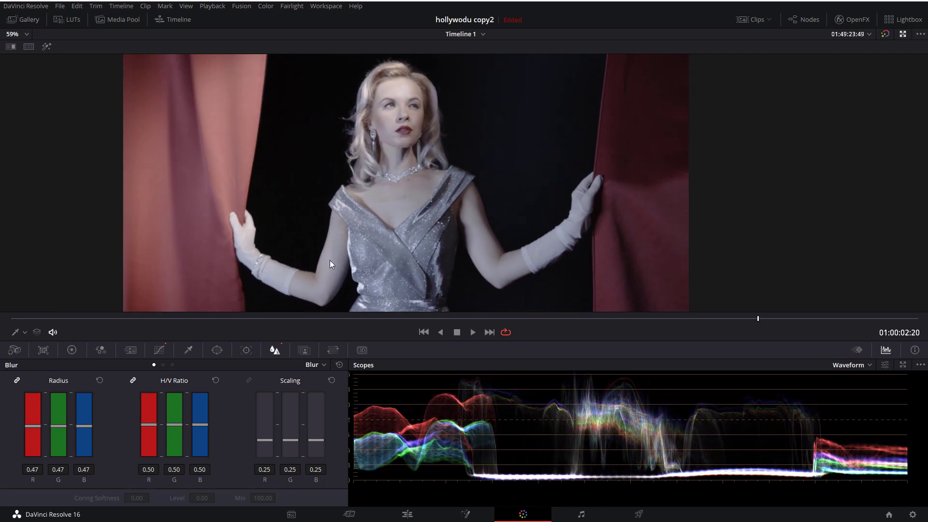
pyautogui.scroll(-2, 416, 154)
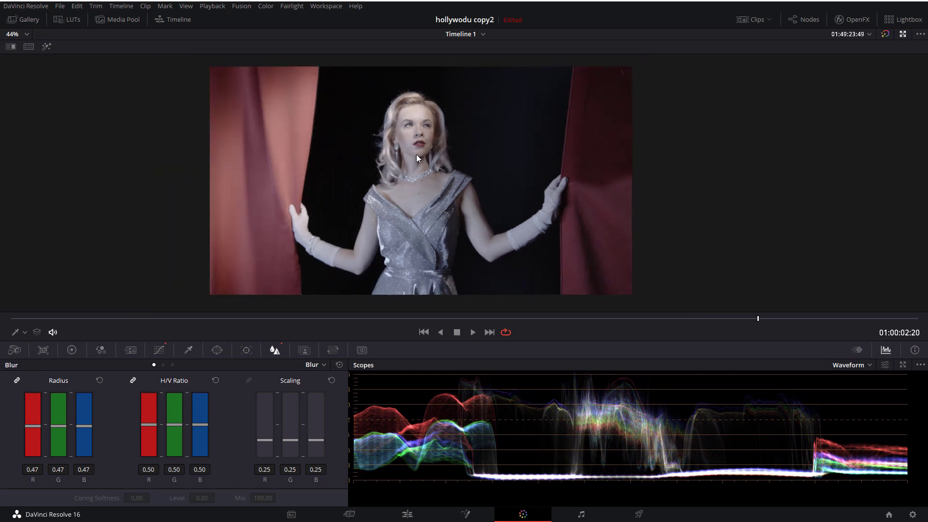
pyautogui.scroll(1, 416, 155)
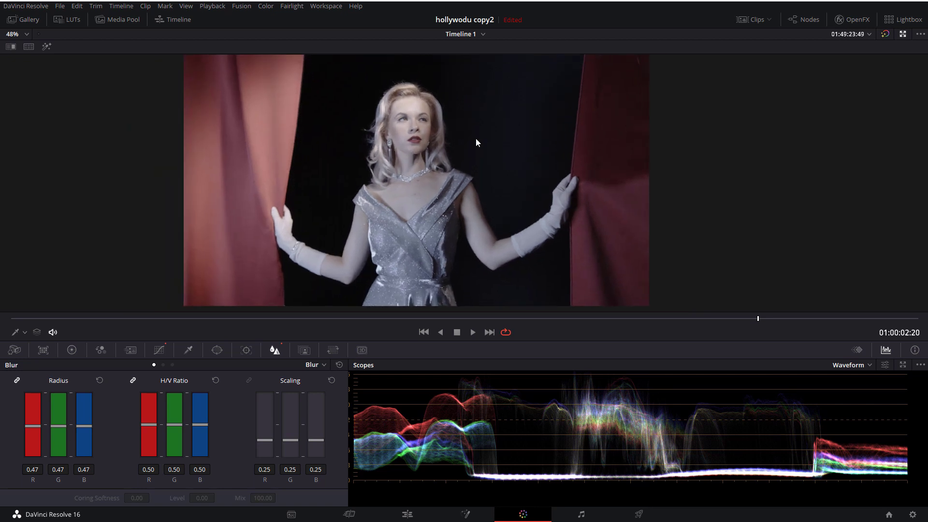
pyautogui.click(903, 34)
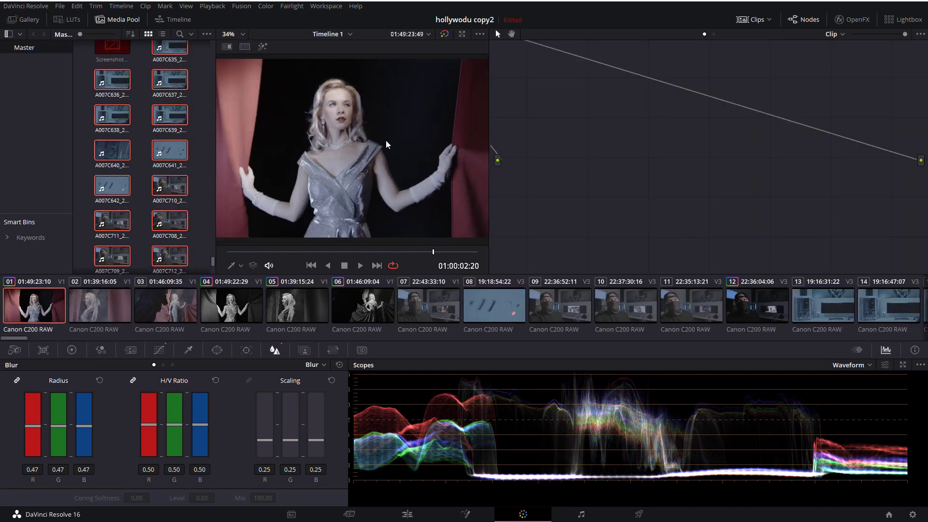
# Load the masked-man clip, move the playhead about four seconds later, and frame his face
pyautogui.click(734, 305)
pyautogui.click(463, 35)
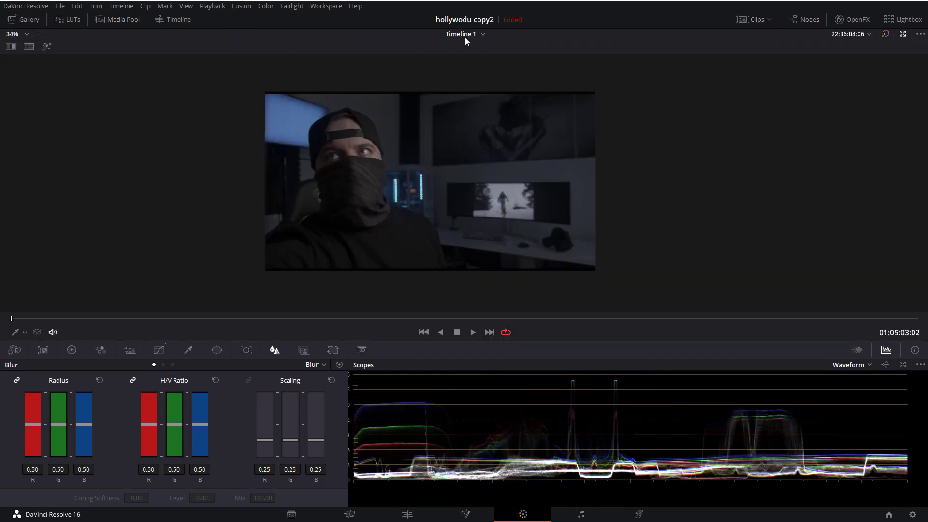
pyautogui.scroll(2, 407, 193)
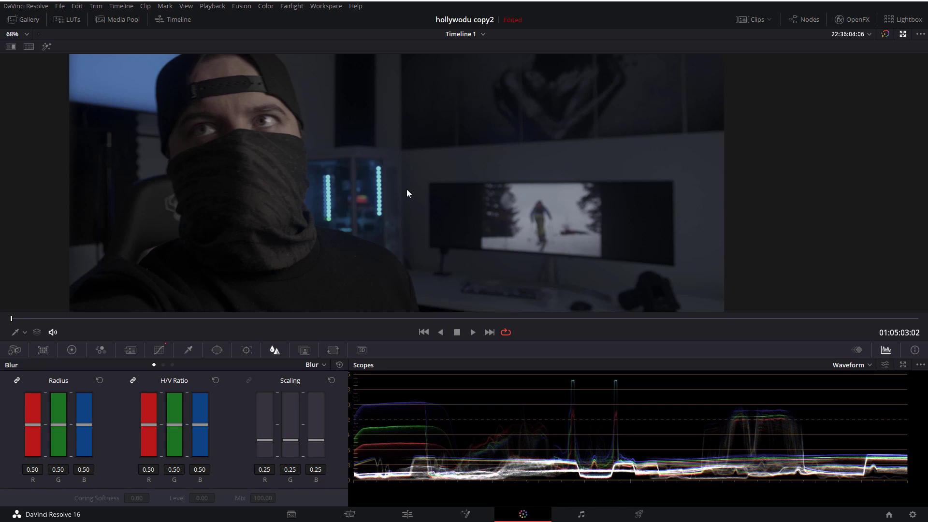
pyautogui.moveTo(407, 193); pyautogui.dragTo(439, 216)
pyautogui.moveTo(62, 319); pyautogui.dragTo(117, 305)
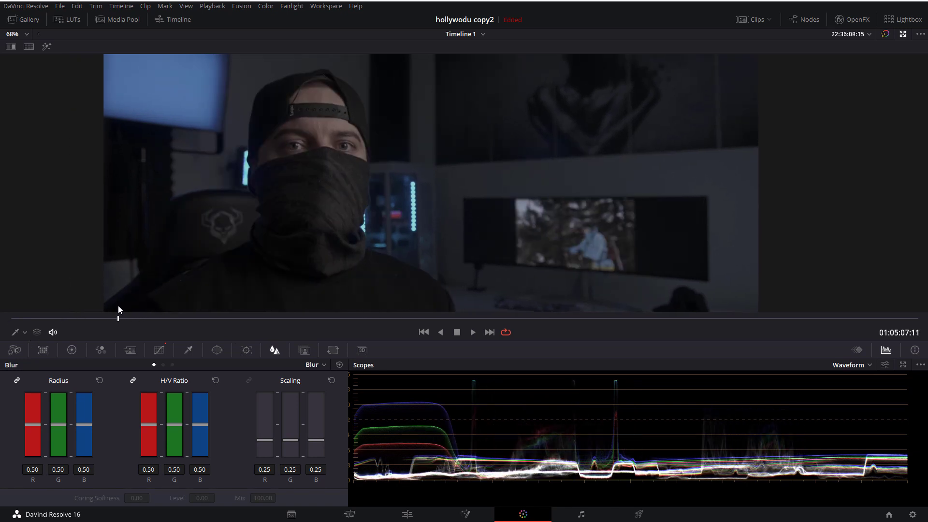
pyautogui.scroll(2, 267, 150)
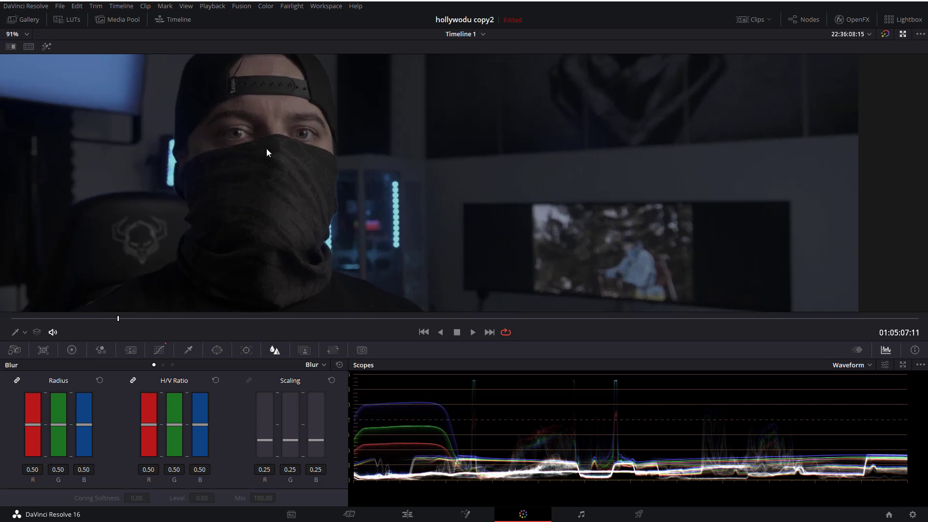
pyautogui.moveTo(266, 152); pyautogui.dragTo(298, 161)
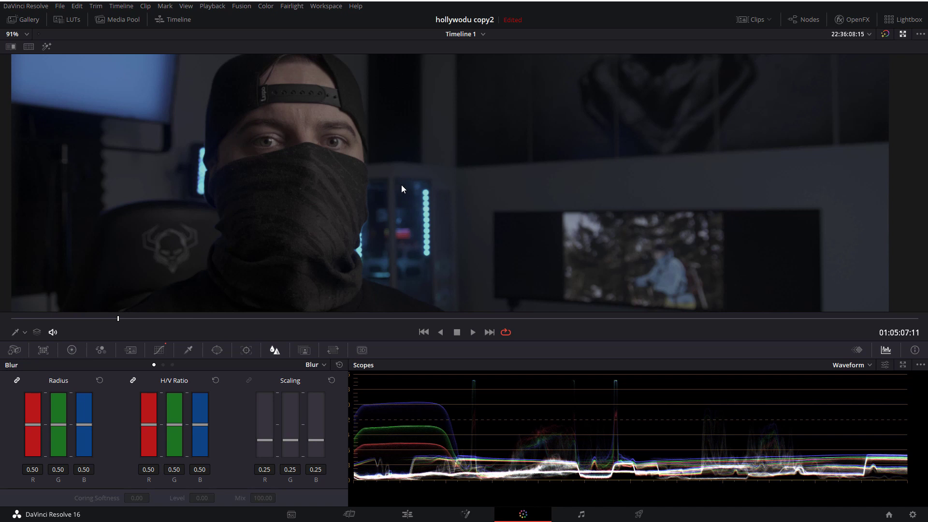
# Add serial node 02 after node 01 and return to the enlarged viewer
pyautogui.click(903, 35)
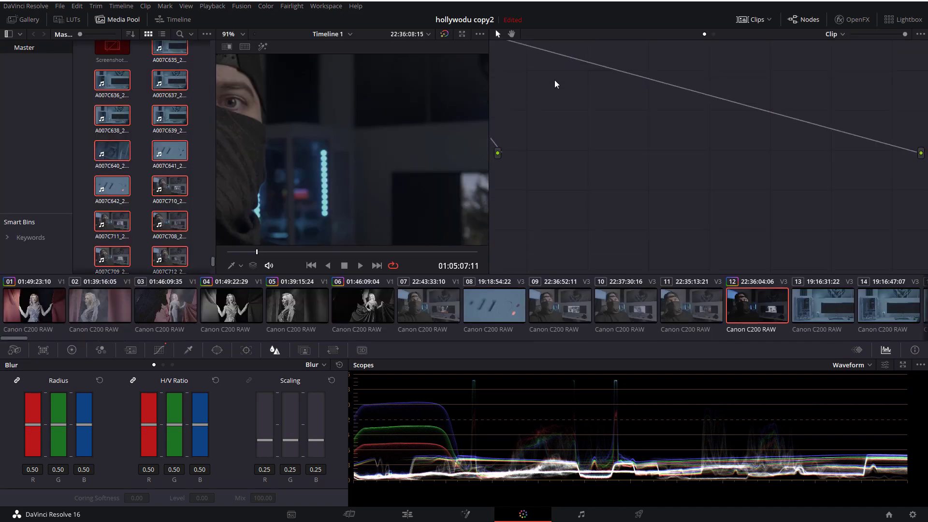
pyautogui.rightClick(615, 116)
pyautogui.moveTo(659, 164)
pyautogui.click(717, 167)
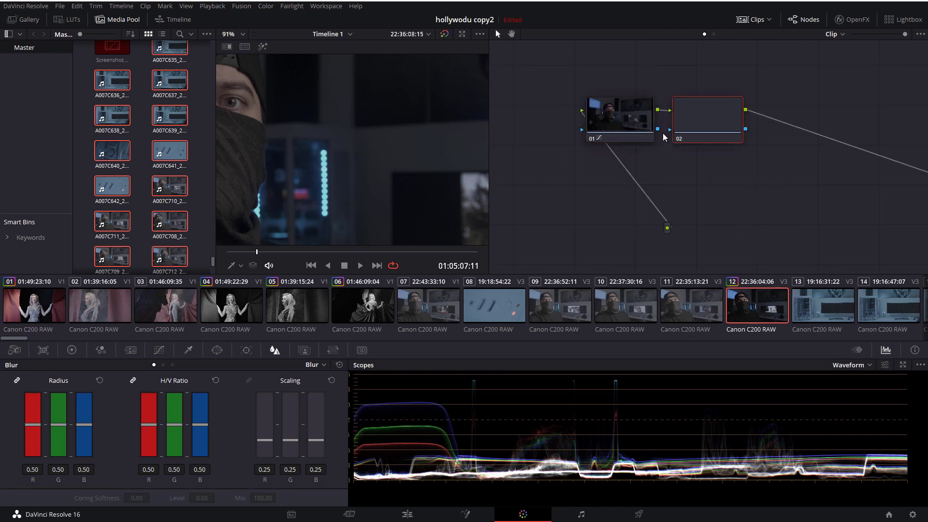
pyautogui.click(462, 34)
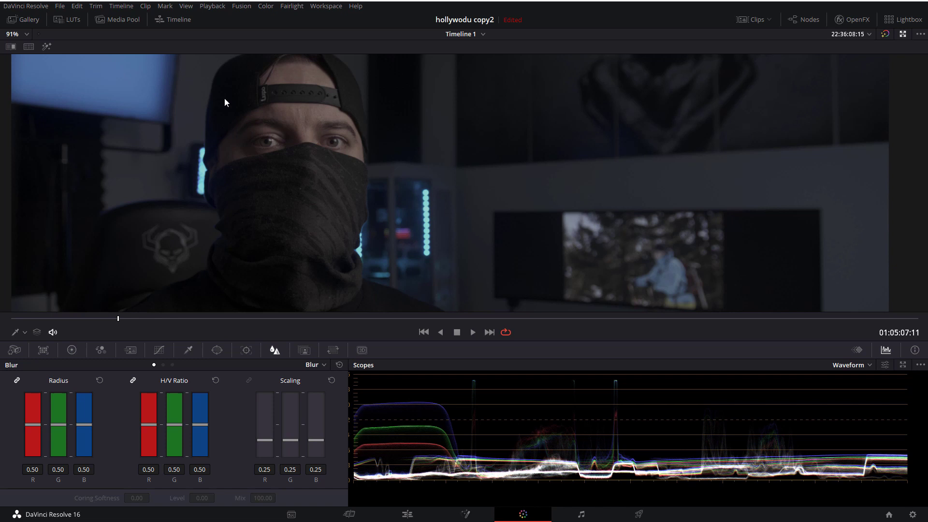
pyautogui.scroll(-2, 335, 183)
pyautogui.scroll(-2, 355, 173)
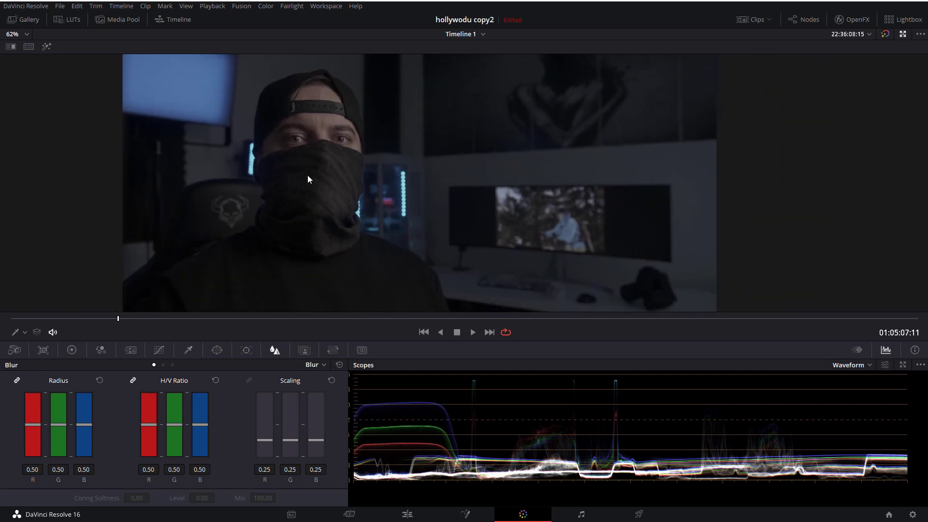
# Enable a circle window on node 02 and shape it into an oval over the masked man's face
pyautogui.click(217, 349)
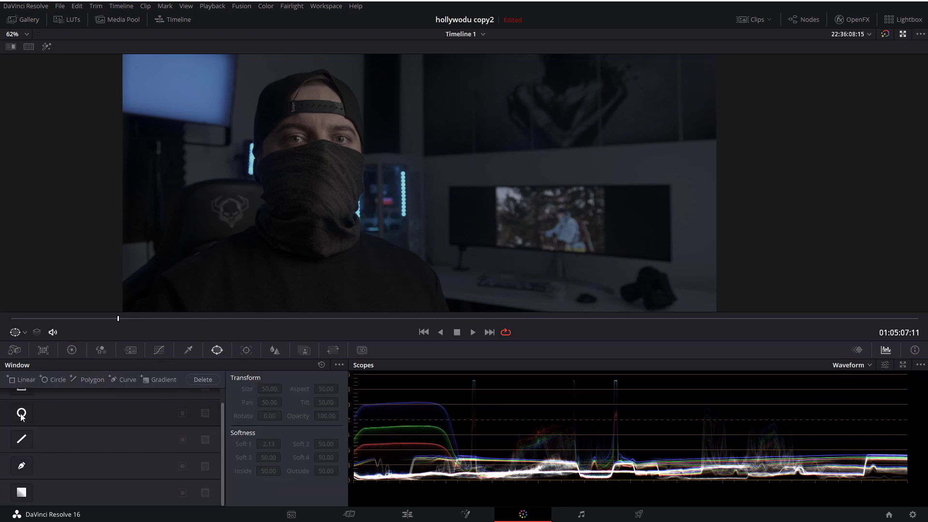
pyautogui.click(22, 413)
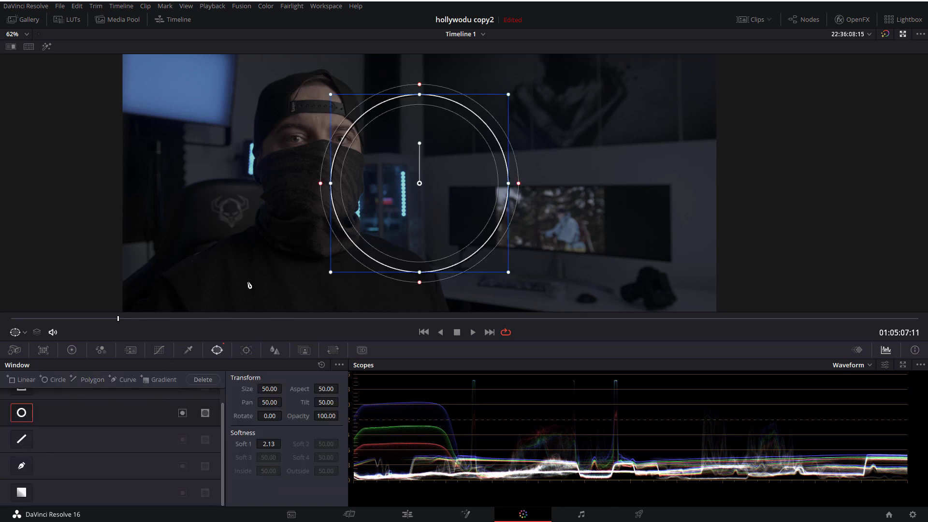
pyautogui.moveTo(429, 174); pyautogui.dragTo(318, 144)
pyautogui.moveTo(223, 154); pyautogui.dragTo(259, 154)
pyautogui.moveTo(310, 65); pyautogui.dragTo(312, 79)
pyautogui.moveTo(330, 129); pyautogui.dragTo(331, 130)
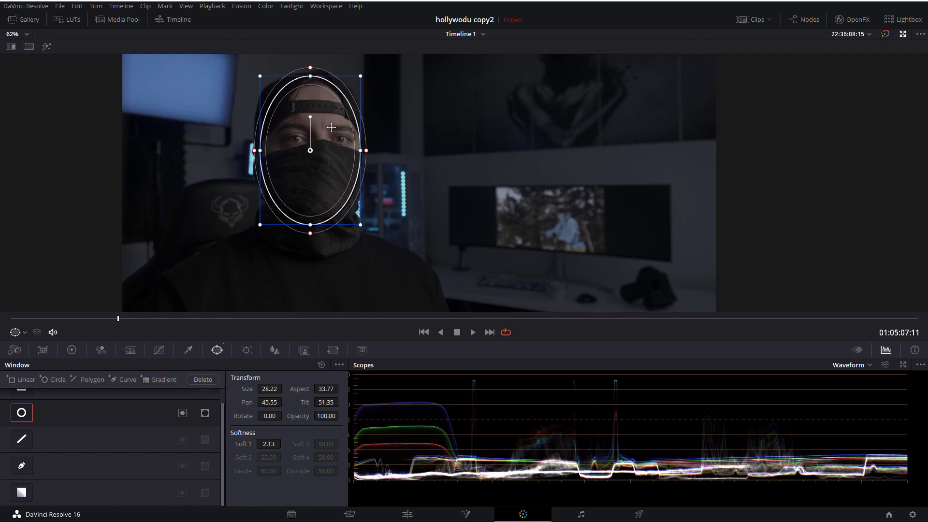
# Fine-tune the oval to Size 28.22, Aspect 33.77, Pan 45.42, Tilt 51.23 and check its edges
pyautogui.scroll(3, 394, 142)
pyautogui.scroll(2, 394, 141)
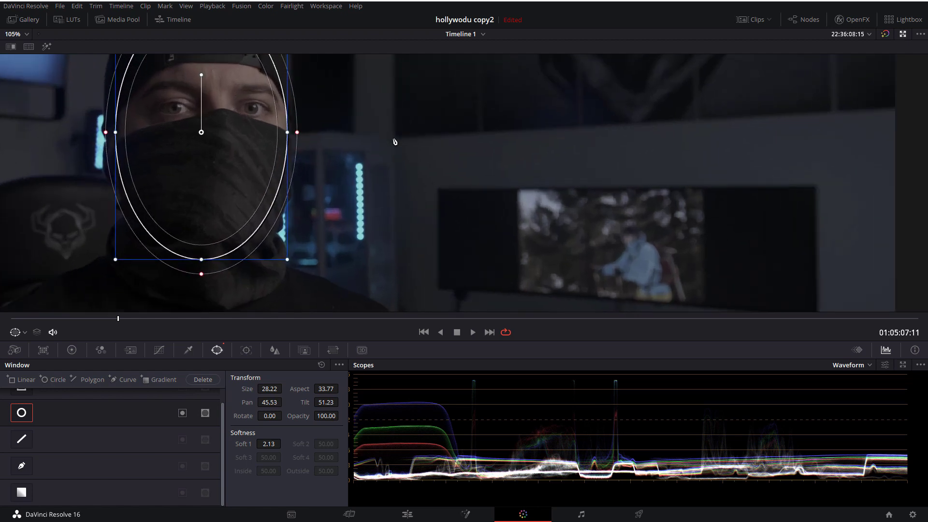
pyautogui.scroll(1, 442, 152)
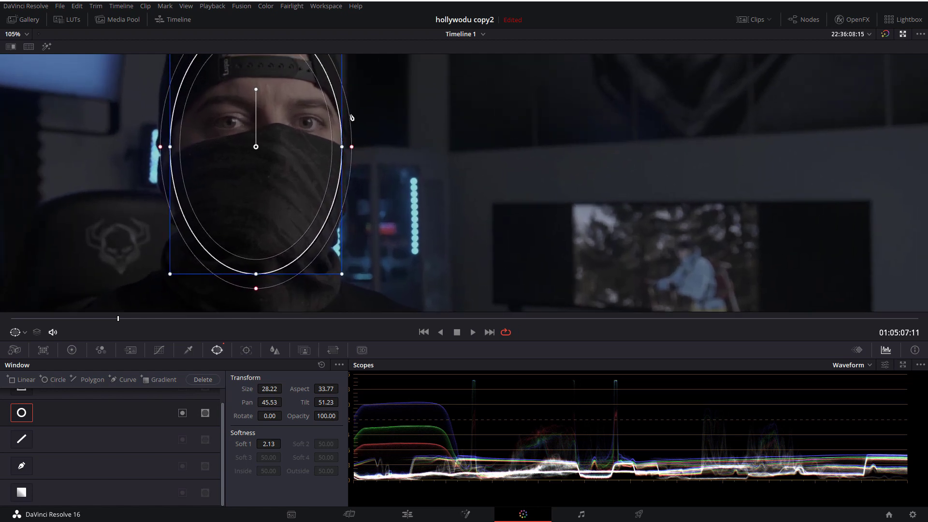
pyautogui.moveTo(306, 127); pyautogui.dragTo(302, 128)
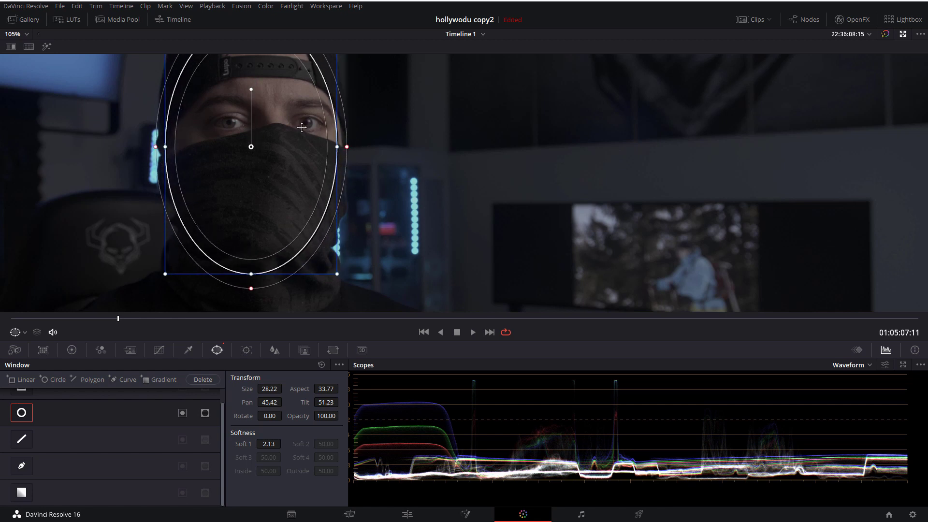
pyautogui.scroll(3, 296, 162)
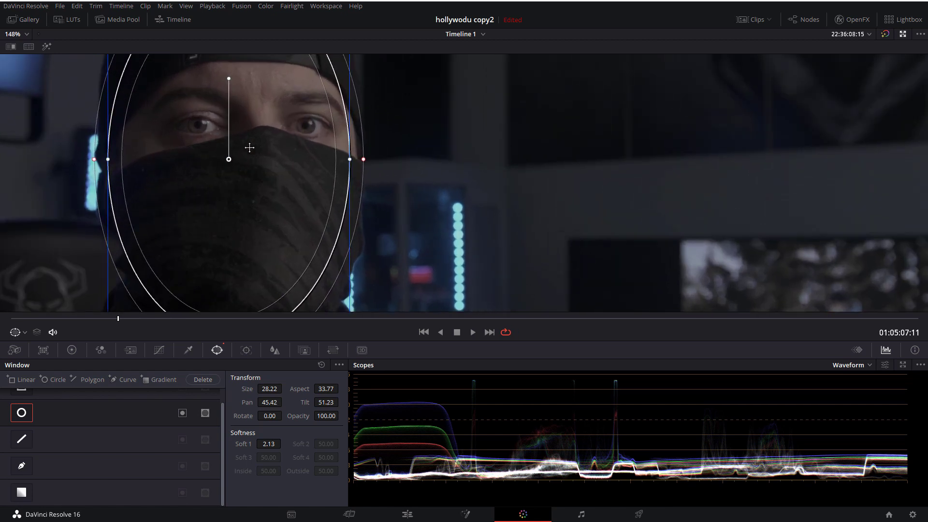
pyautogui.scroll(2, 250, 147)
pyautogui.moveTo(250, 148)
pyautogui.mouseDown()
pyautogui.moveTo(309, 155)
pyautogui.moveTo(299, 162)
pyautogui.moveTo(295, 131)
pyautogui.mouseUp()
pyautogui.scroll(-1, 279, 141)
pyautogui.scroll(-2, 300, 163)
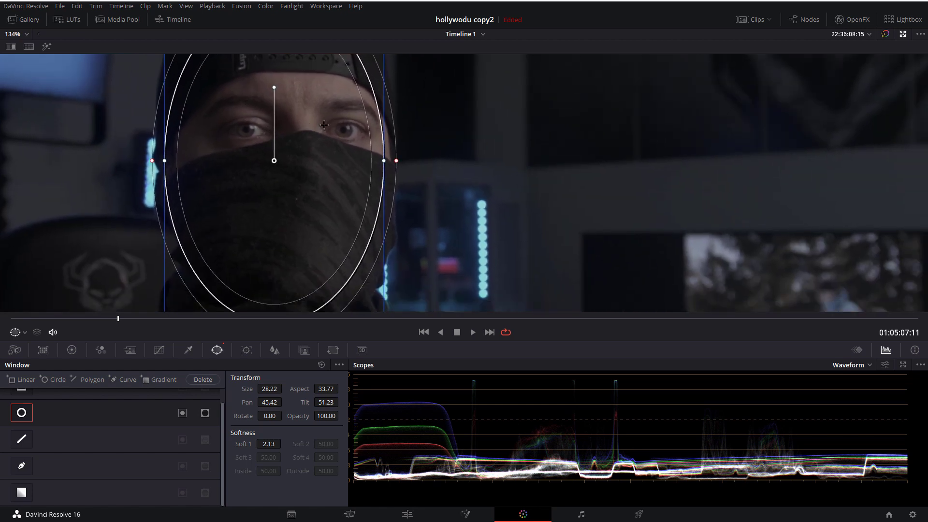
pyautogui.scroll(3, 324, 124)
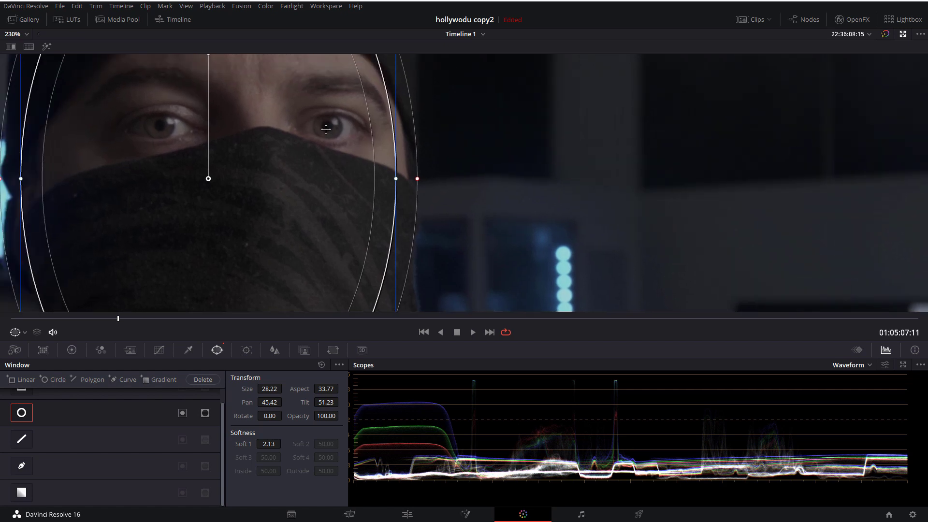
pyautogui.scroll(-2, 316, 159)
pyautogui.scroll(-2, 317, 158)
pyautogui.scroll(-2, 338, 160)
pyautogui.scroll(-1, 483, 167)
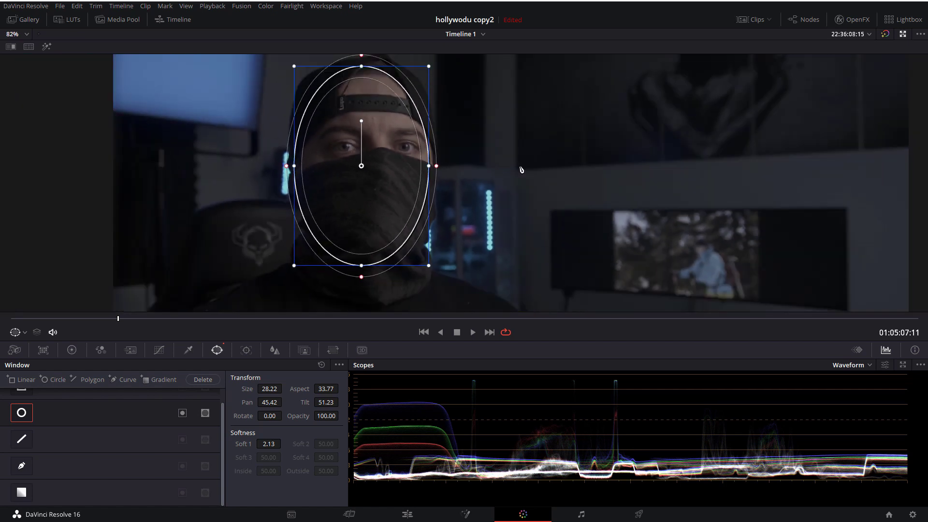
pyautogui.moveTo(521, 169); pyautogui.dragTo(278, 207)
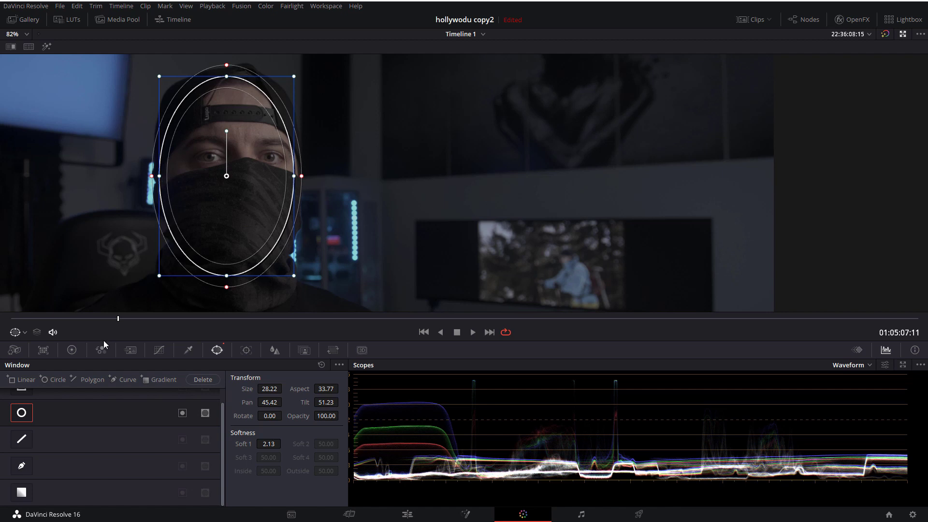
pyautogui.click(72, 352)
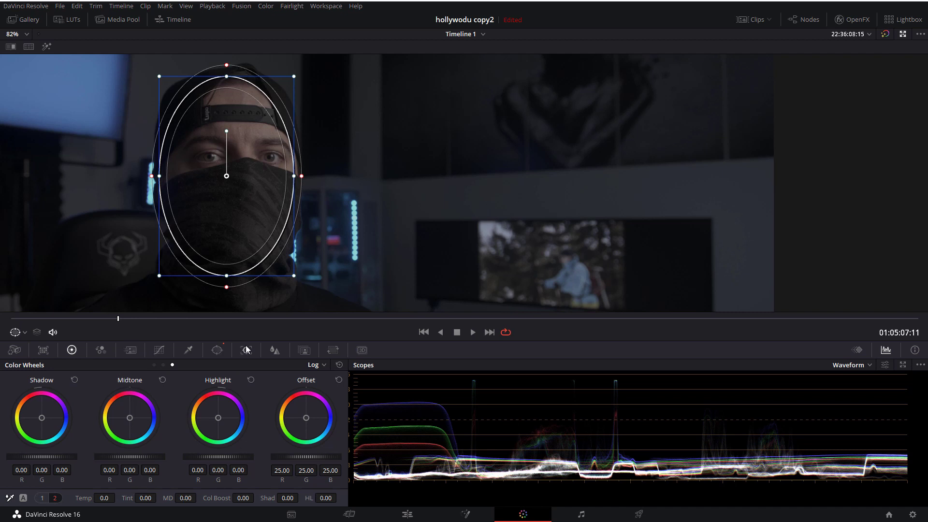
# Set node 02's blur Radius to 0.00 on all channels and inspect the sharpened face
pyautogui.click(272, 351)
pyautogui.moveTo(61, 429); pyautogui.dragTo(58, 459)
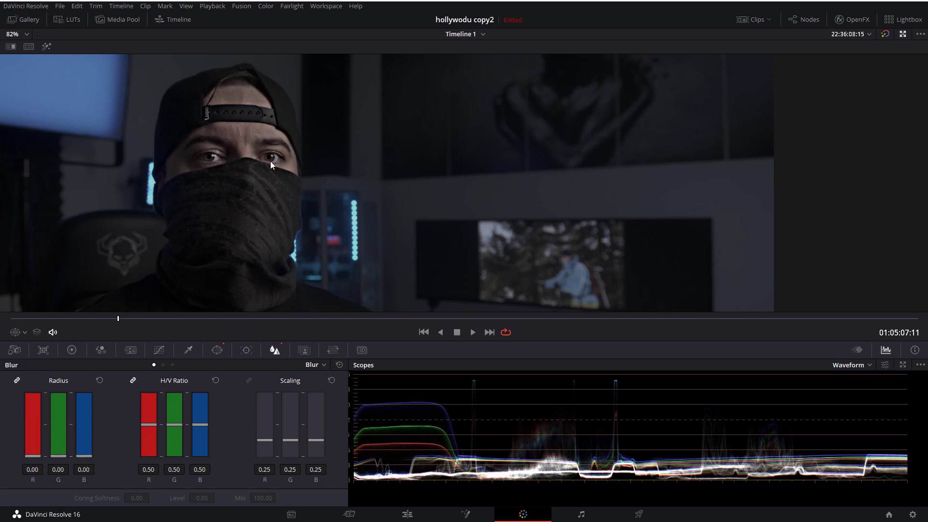
pyautogui.scroll(3, 271, 161)
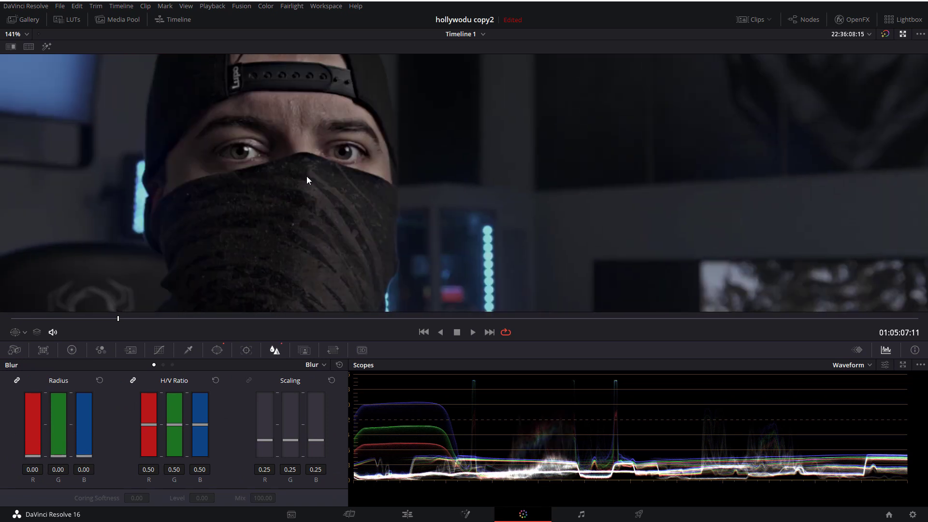
pyautogui.scroll(1, 265, 138)
pyautogui.scroll(-5, 384, 147)
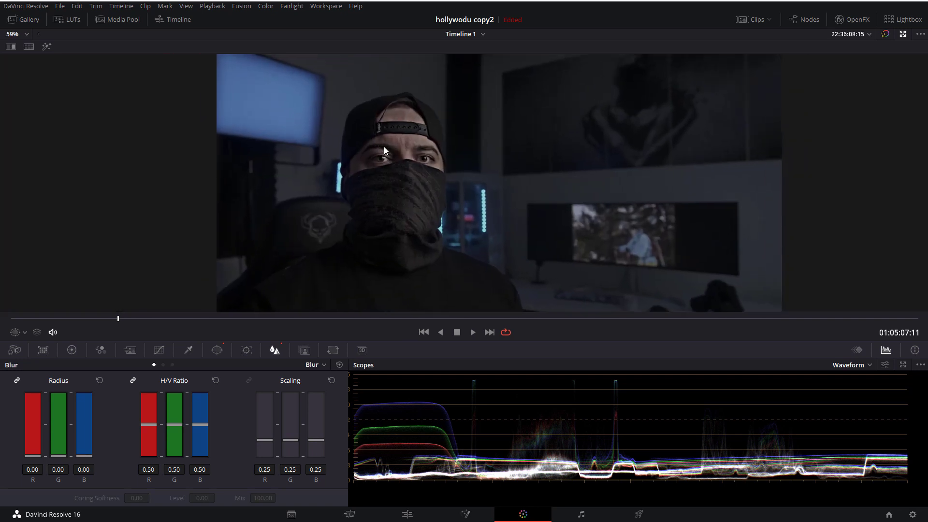
pyautogui.moveTo(383, 147); pyautogui.dragTo(344, 124)
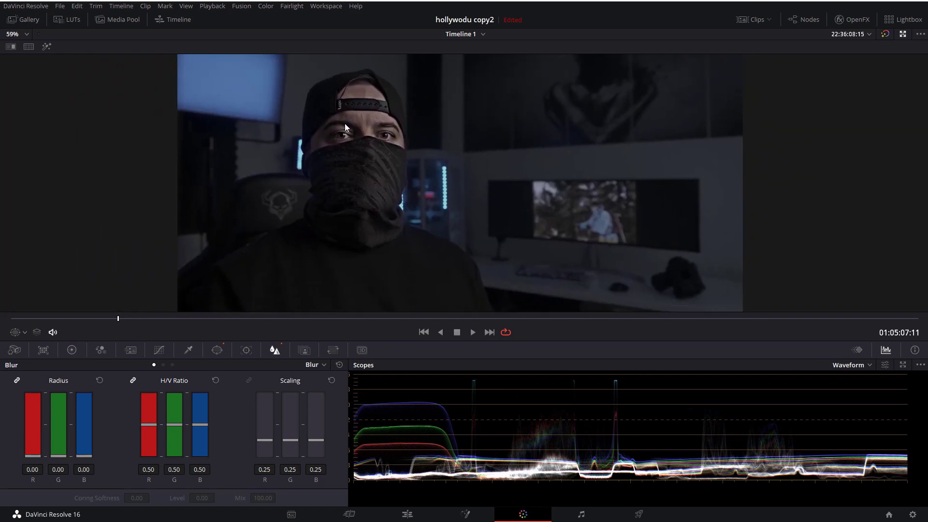
pyautogui.scroll(1, 344, 123)
pyautogui.moveTo(344, 124); pyautogui.dragTo(344, 152)
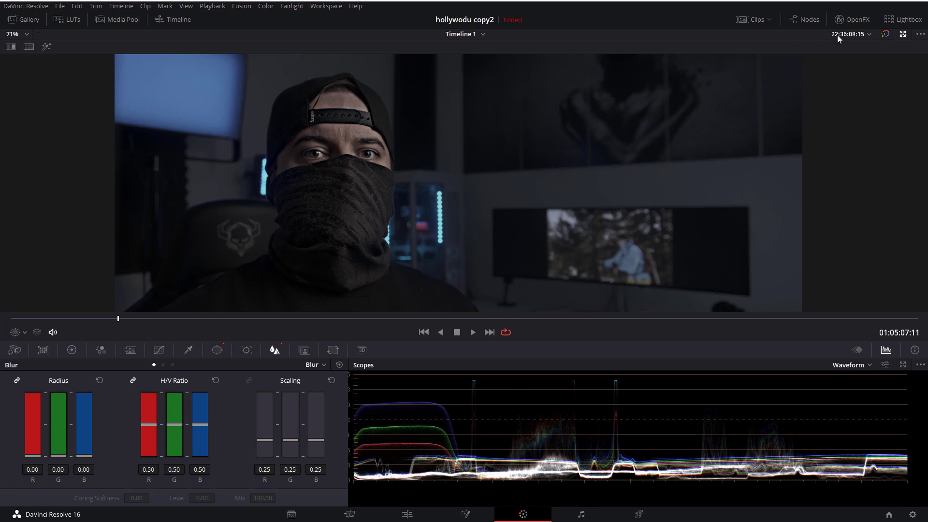
pyautogui.click(902, 34)
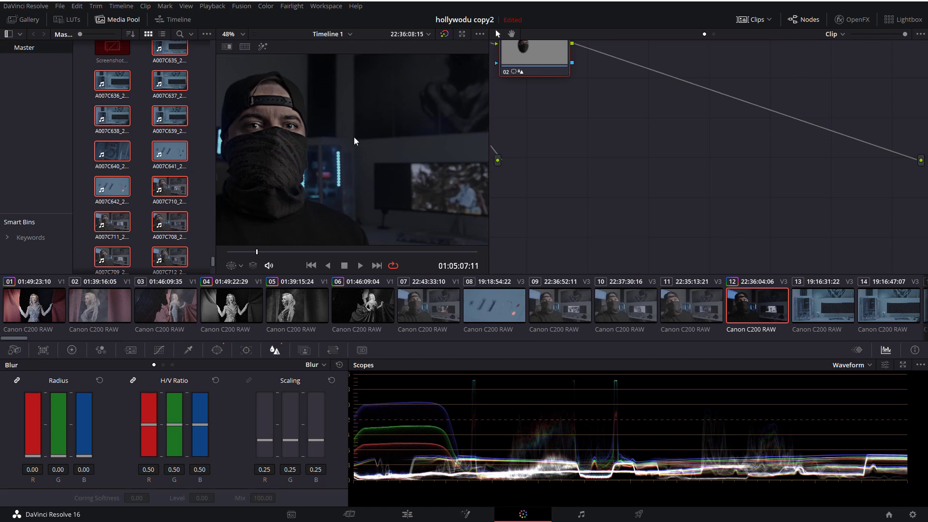
# Centre node 02 in the node graph, preview playback, and bring up the circle window's Tracker
pyautogui.scroll(-1, 360, 140)
pyautogui.scroll(-2, 382, 138)
pyautogui.scroll(-1, 392, 138)
pyautogui.moveTo(530, 58)
pyautogui.mouseDown()
pyautogui.moveTo(582, 173)
pyautogui.moveTo(577, 164)
pyautogui.mouseUp()
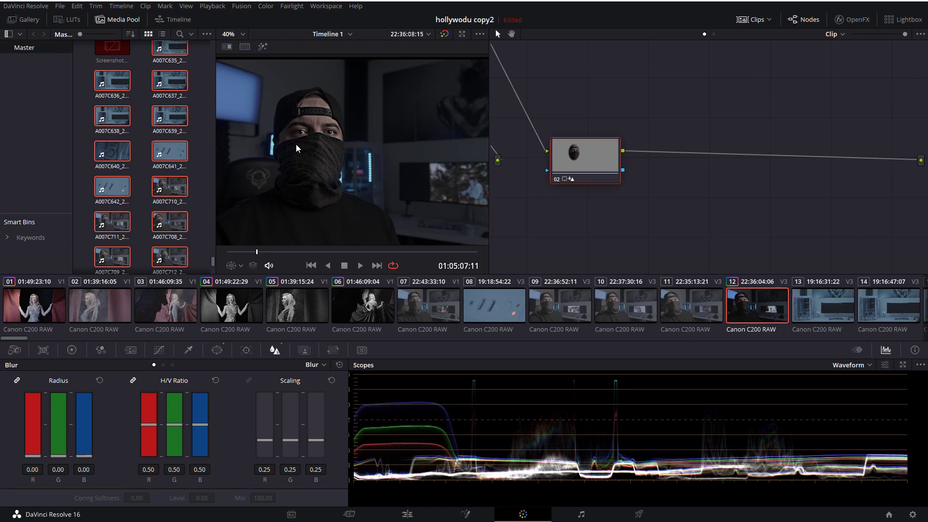
pyautogui.scroll(3, 300, 149)
pyautogui.scroll(2, 331, 154)
pyautogui.click(360, 265)
pyautogui.click(344, 267)
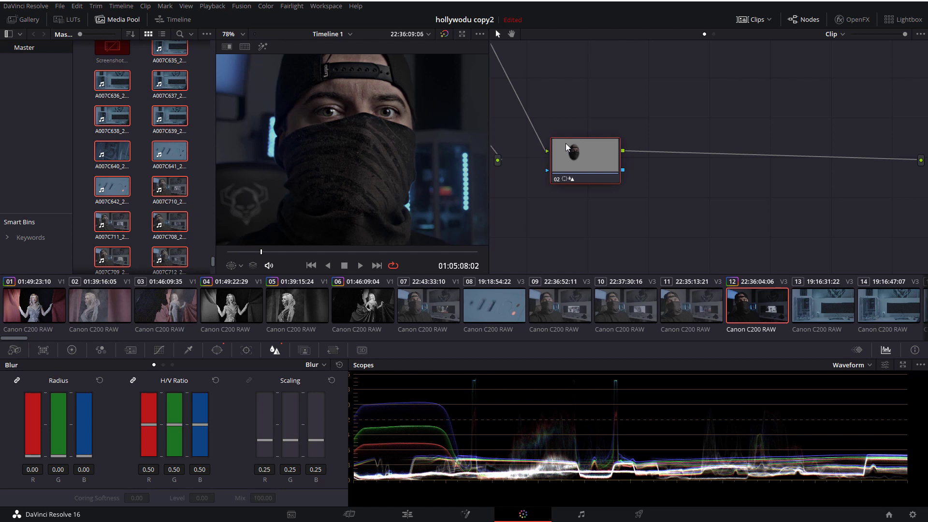
pyautogui.click(217, 350)
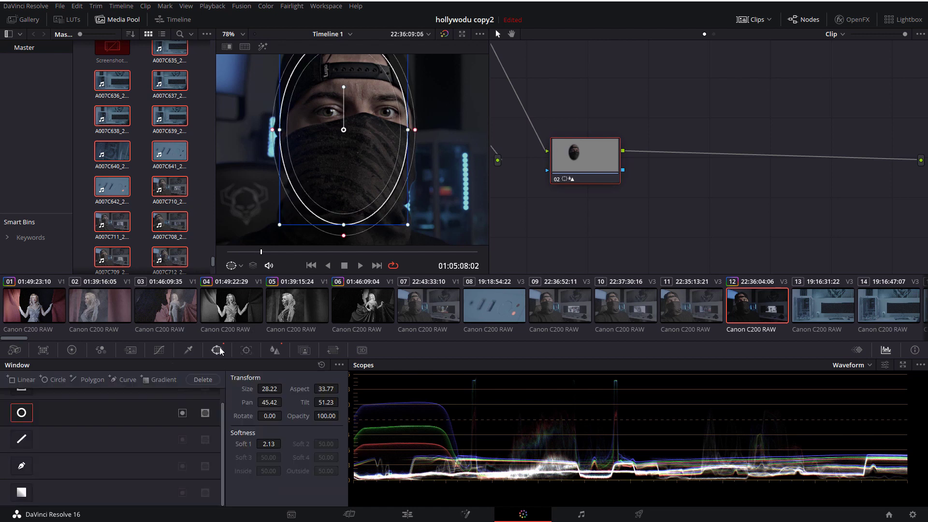
pyautogui.click(248, 352)
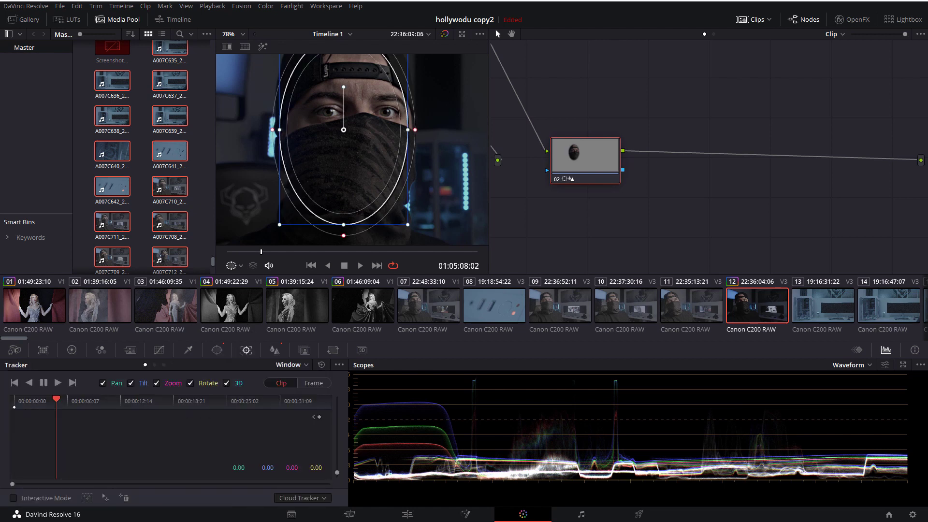
# Nudge the face oval right, track it forward partway through the shot, then reveal node 01
pyautogui.scroll(-2, 336, 132)
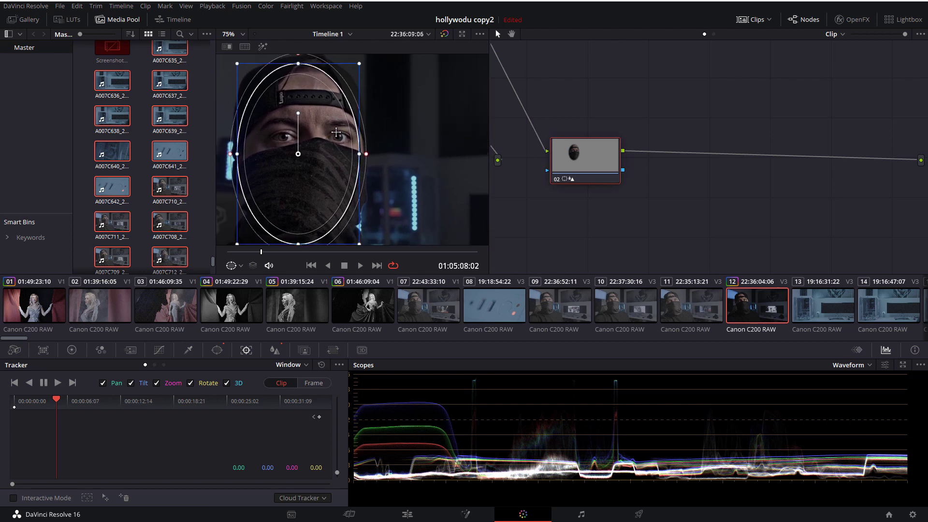
pyautogui.moveTo(336, 132); pyautogui.dragTo(338, 132)
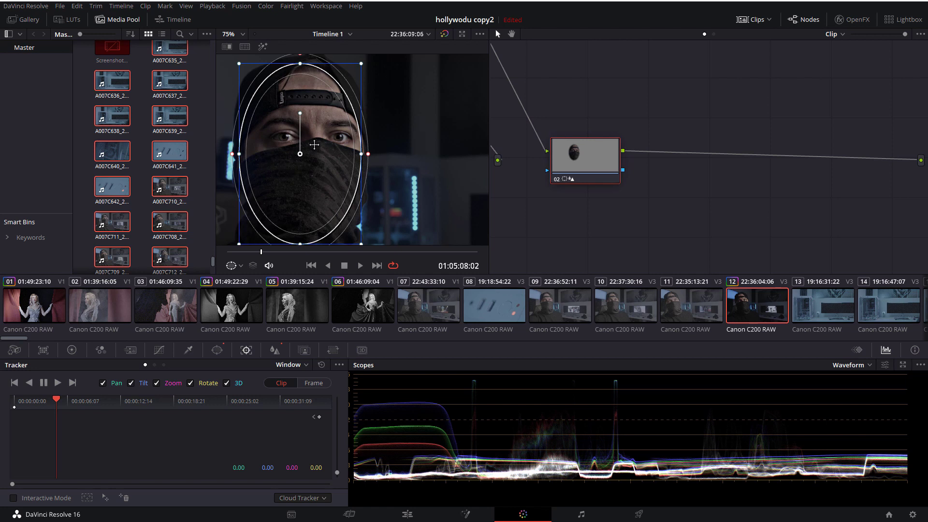
pyautogui.click(57, 383)
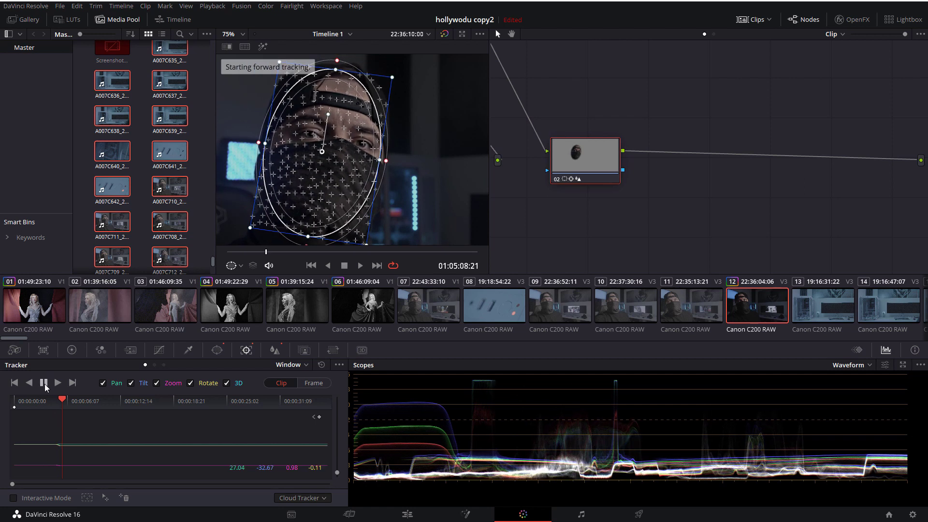
pyautogui.click(44, 383)
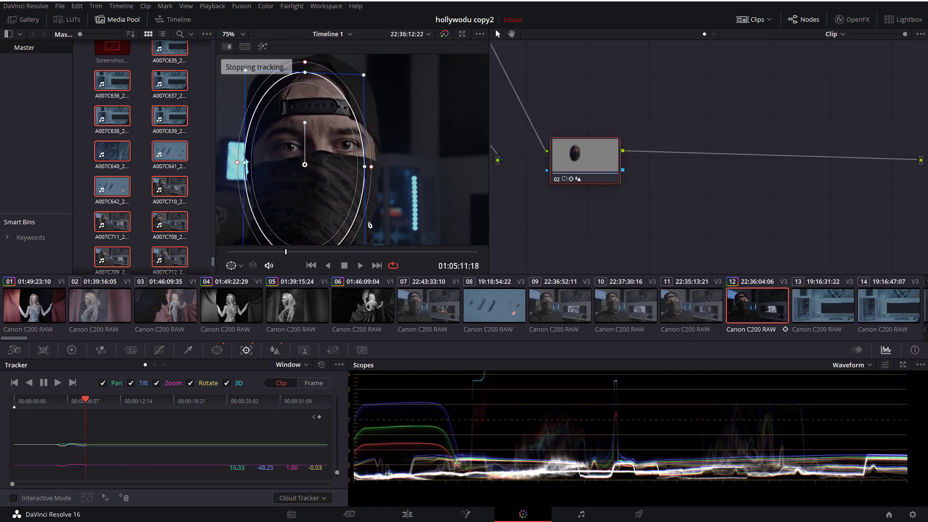
pyautogui.scroll(-2, 377, 183)
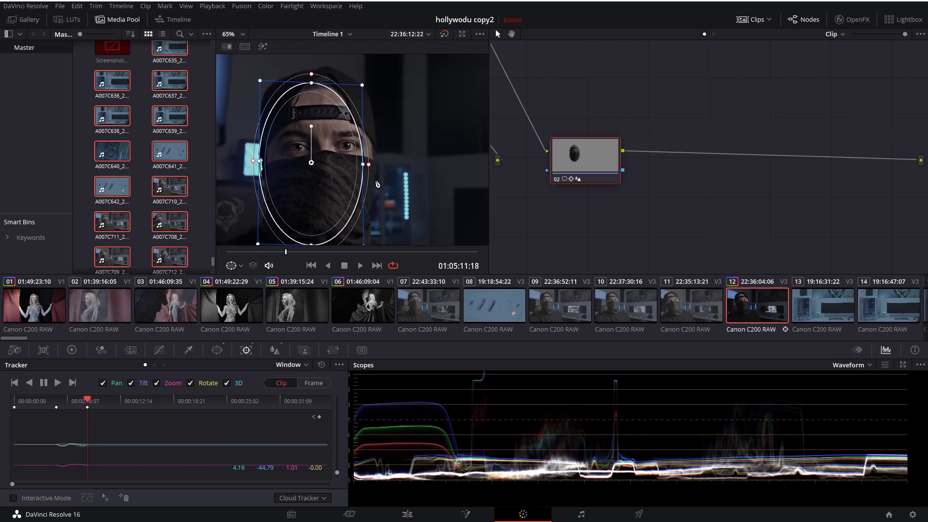
pyautogui.scroll(-4, 377, 184)
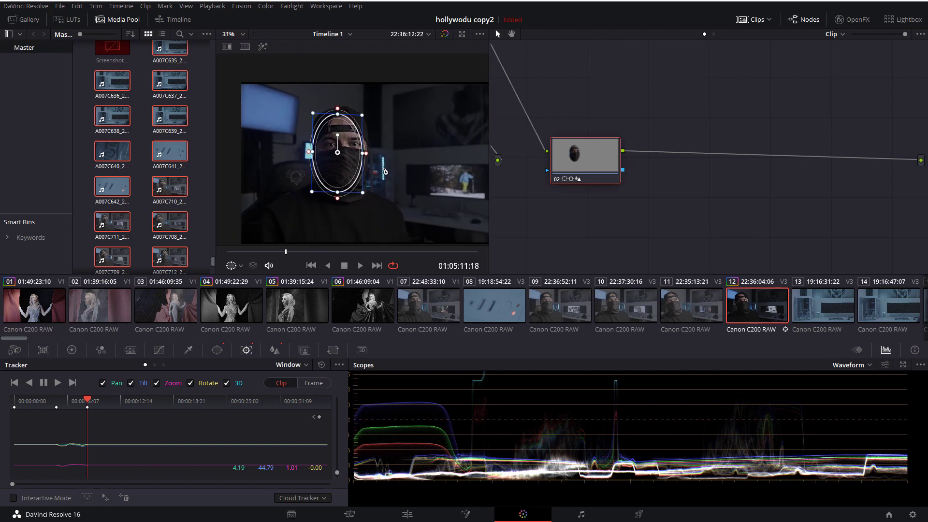
pyautogui.scroll(-2, 386, 170)
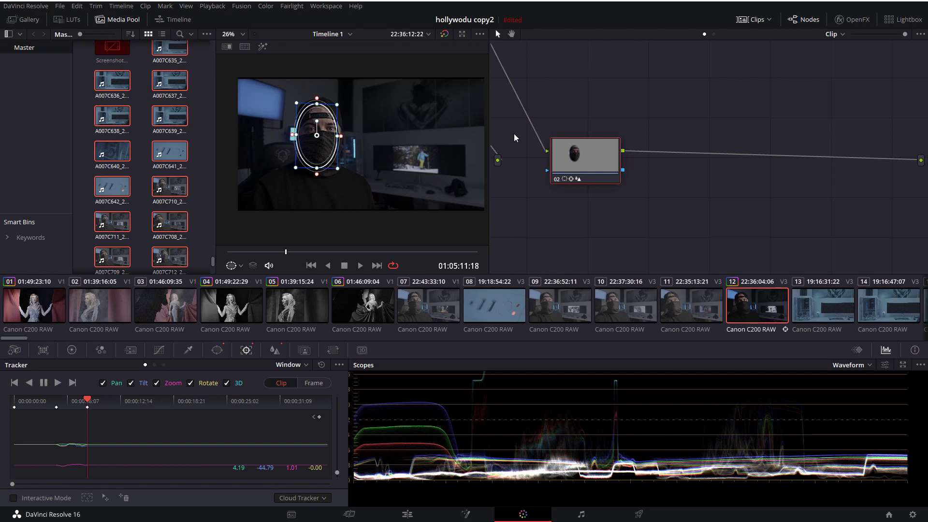
pyautogui.moveTo(514, 137); pyautogui.dragTo(634, 175)
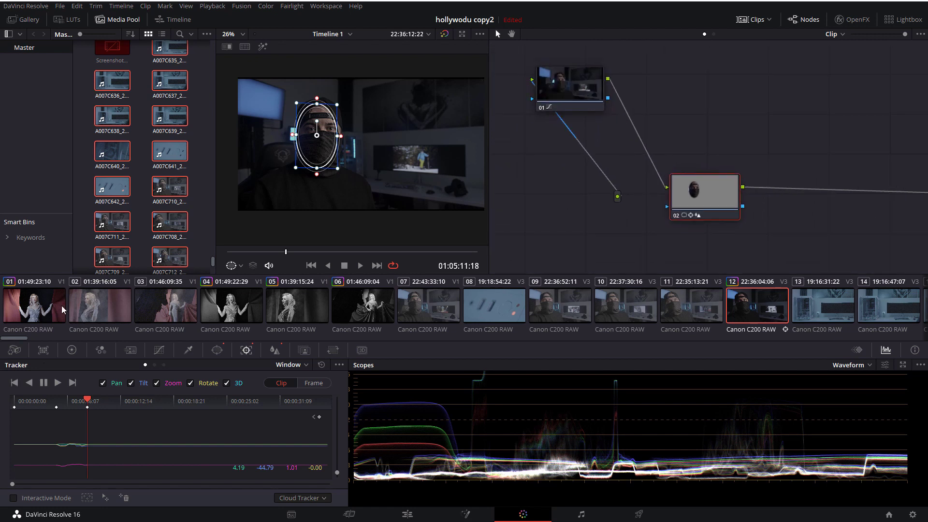
# Switch to the curtain woman clip and raise a point on its Y curve to brighten it
pyautogui.click(96, 306)
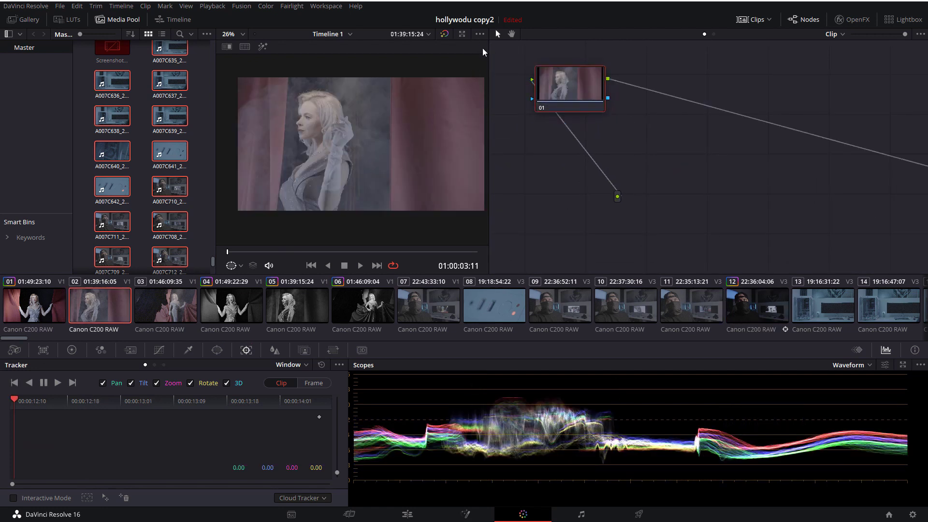
pyautogui.click(159, 350)
pyautogui.moveTo(192, 404); pyautogui.dragTo(176, 386)
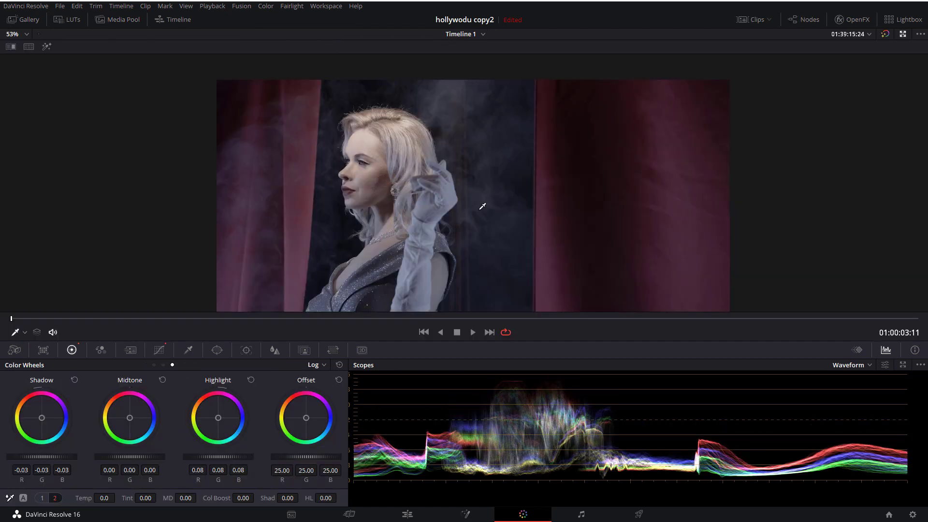
pyautogui.scroll(2, 406, 199)
pyautogui.scroll(2, 406, 199)
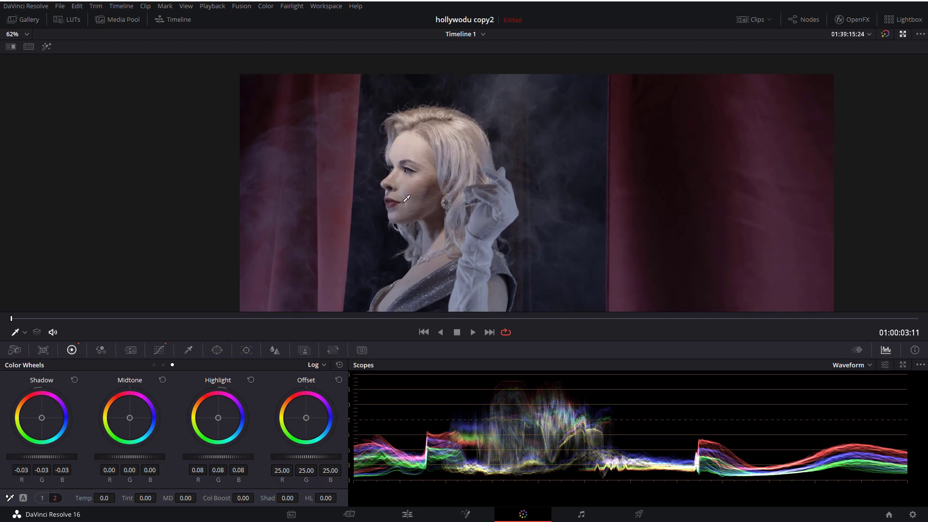
pyautogui.scroll(3, 406, 199)
pyautogui.scroll(2, 406, 199)
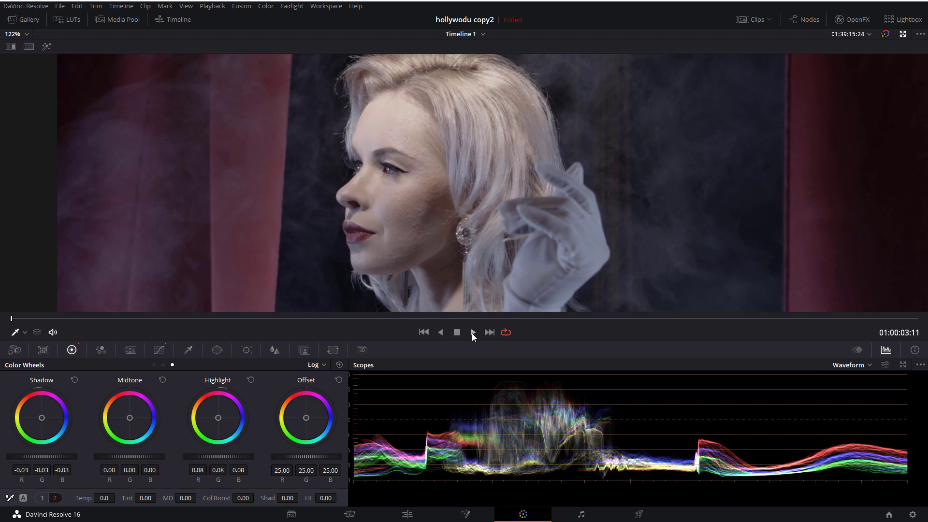
# Play back the brightened curtain clip and show its blur settings (Radius 0.50, Scaling 0.25)
pyautogui.click(471, 333)
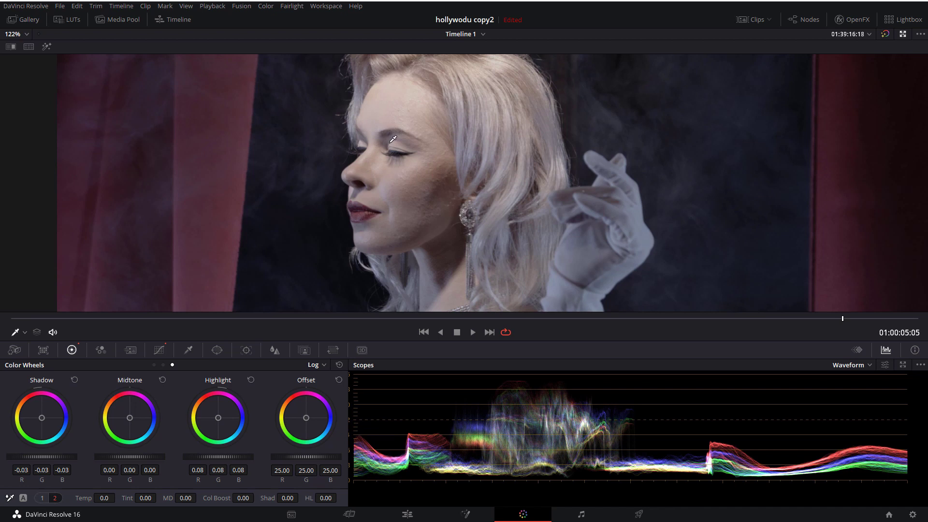
pyautogui.scroll(1, 464, 179)
pyautogui.scroll(1, 423, 202)
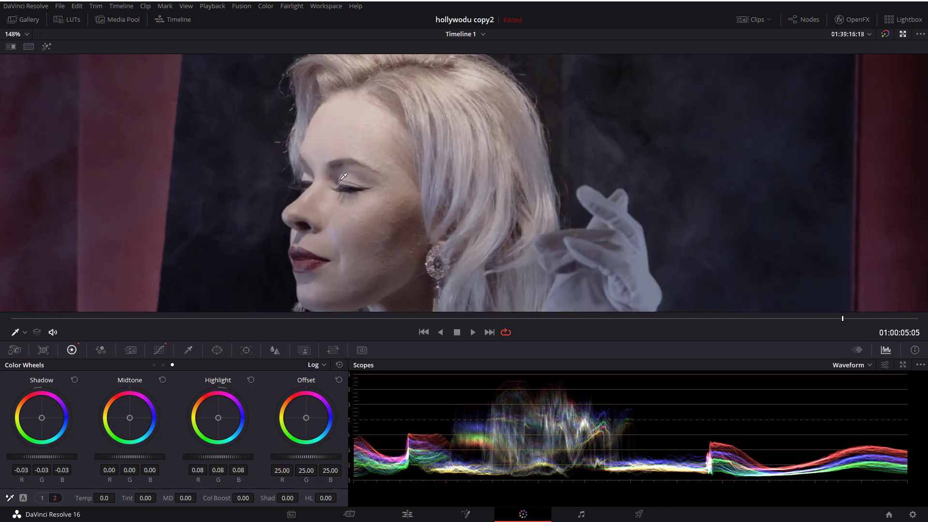
pyautogui.scroll(-3, 365, 185)
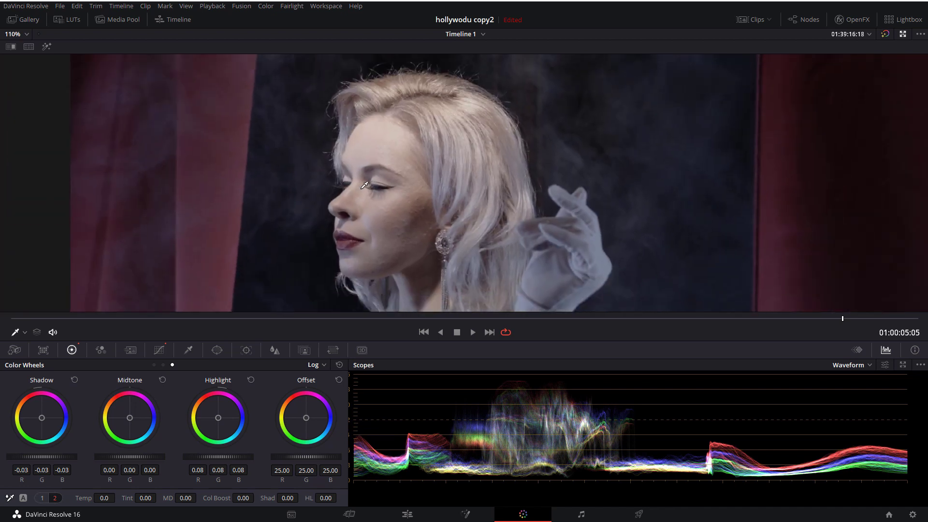
pyautogui.scroll(-2, 365, 185)
pyautogui.scroll(-2, 365, 185)
pyautogui.scroll(-1, 364, 185)
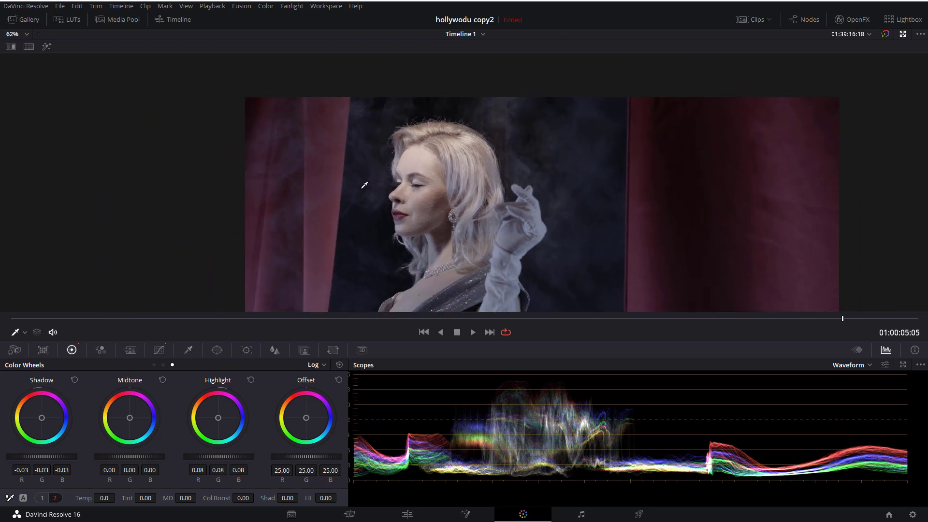
pyautogui.scroll(-1, 365, 185)
pyautogui.scroll(1, 364, 185)
pyautogui.scroll(1, 322, 143)
pyautogui.scroll(1, 321, 144)
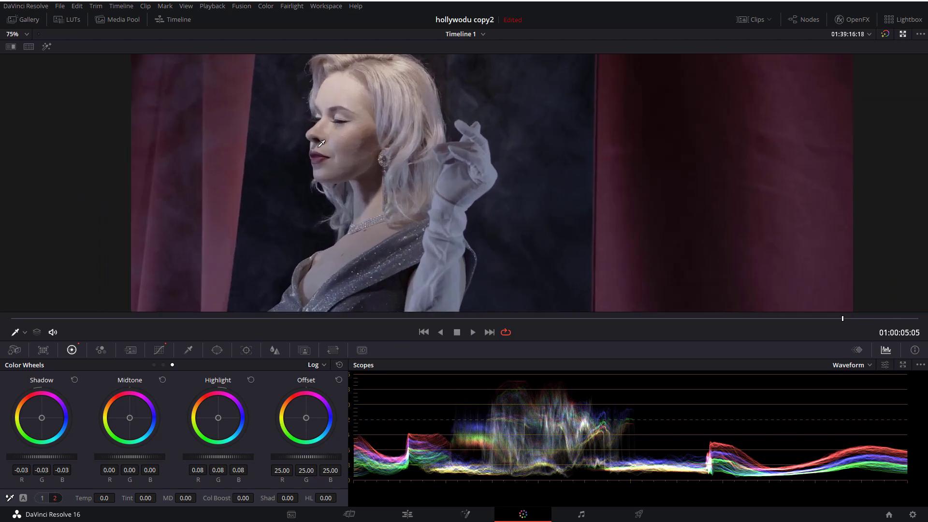
pyautogui.scroll(1, 322, 143)
pyautogui.scroll(1, 338, 155)
pyautogui.scroll(1, 367, 174)
pyautogui.scroll(1, 401, 199)
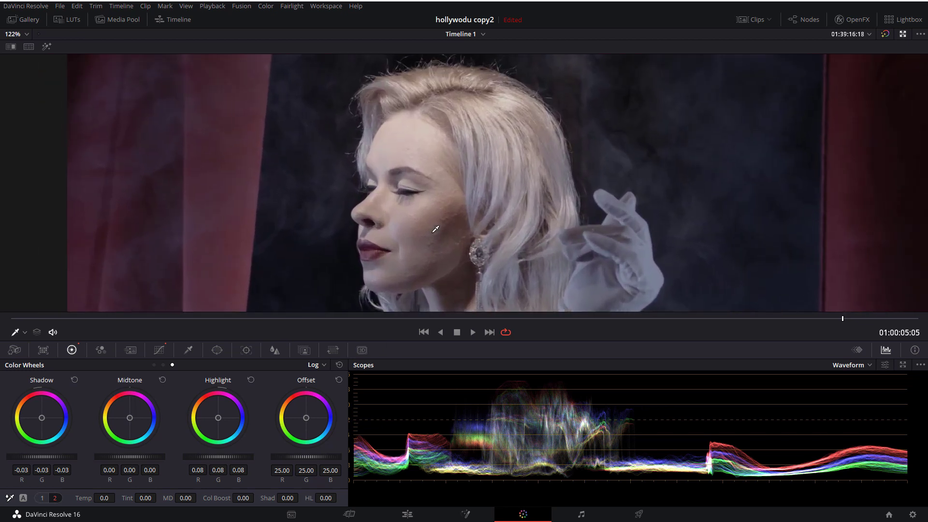
pyautogui.scroll(1, 430, 220)
pyautogui.scroll(1, 429, 220)
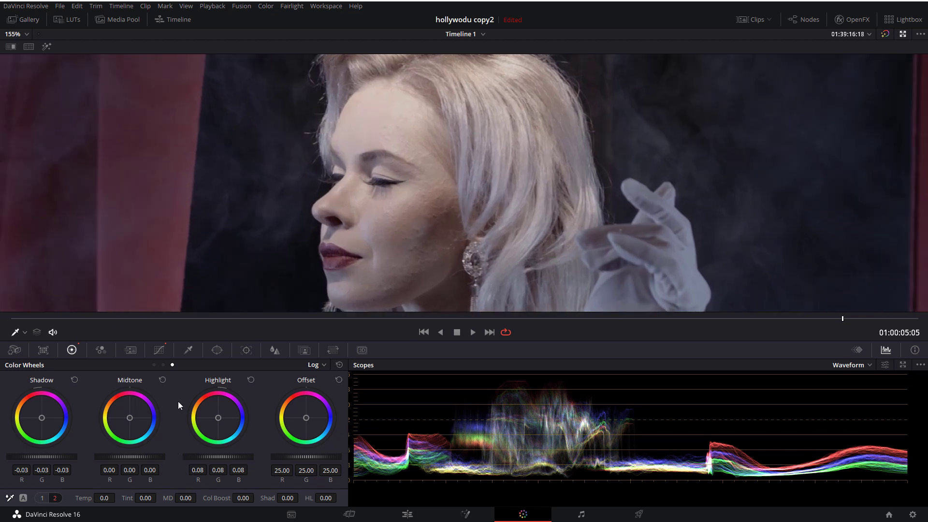
pyautogui.click(274, 350)
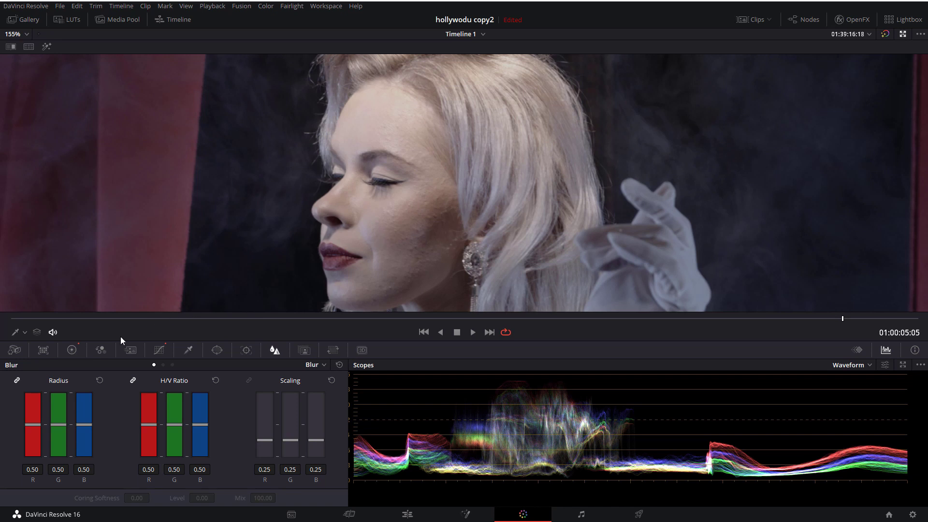
# Raise the curtain woman's Midtone Detail to 12.50 in the Color Wheels palette
pyautogui.click(76, 351)
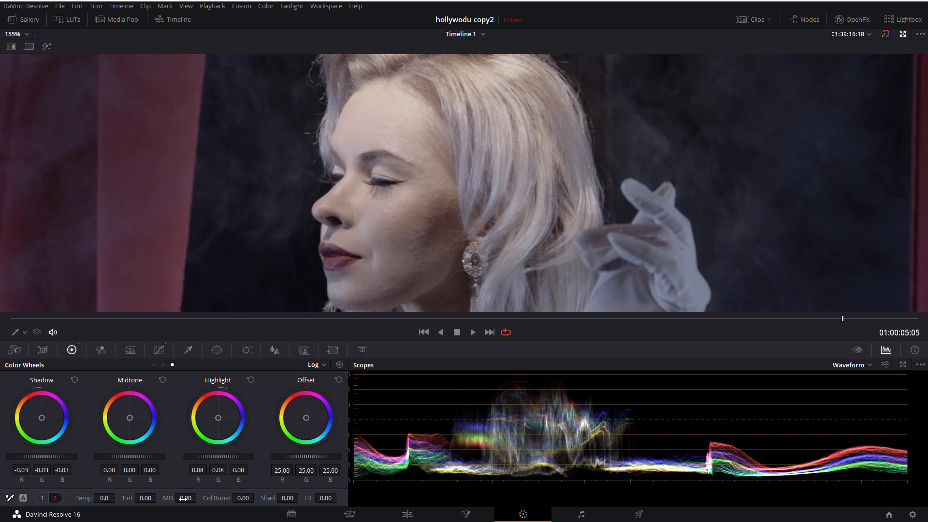
pyautogui.moveTo(184, 498); pyautogui.dragTo(199, 498)
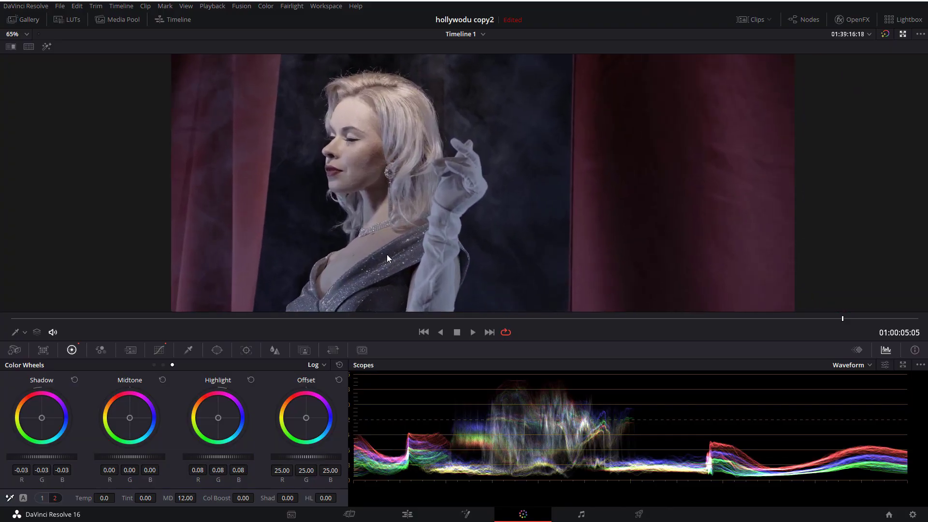
pyautogui.moveTo(185, 498); pyautogui.dragTo(191, 498)
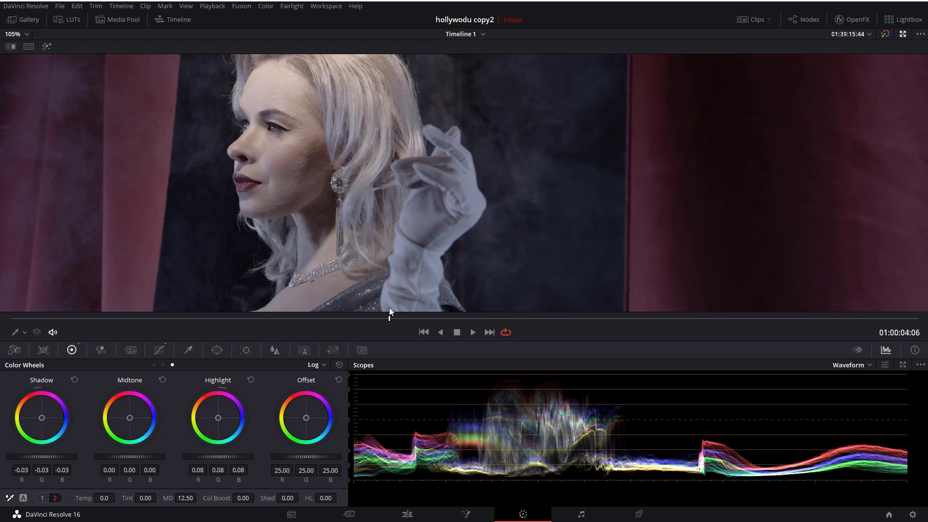
pyautogui.moveTo(388, 318)
pyautogui.mouseDown()
pyautogui.moveTo(285, 300)
pyautogui.moveTo(201, 301)
pyautogui.mouseUp()
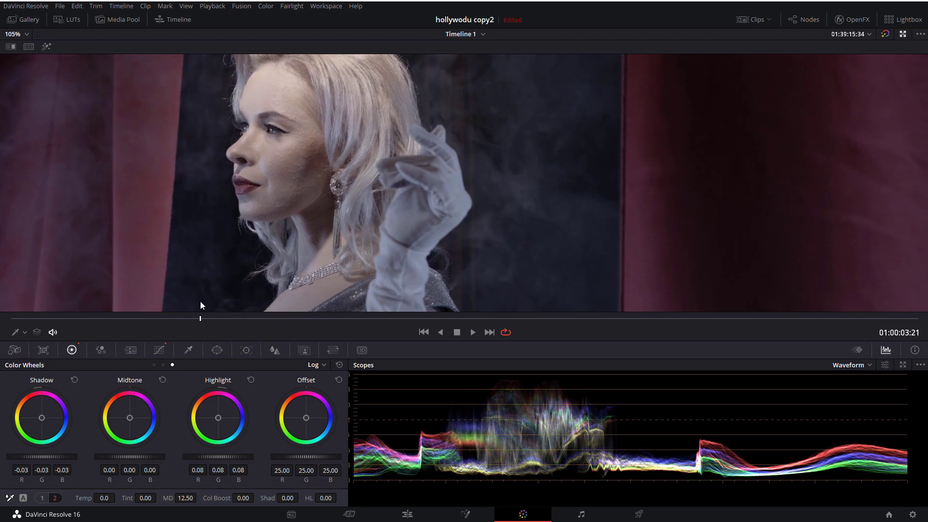
pyautogui.moveTo(195, 325); pyautogui.dragTo(427, 324)
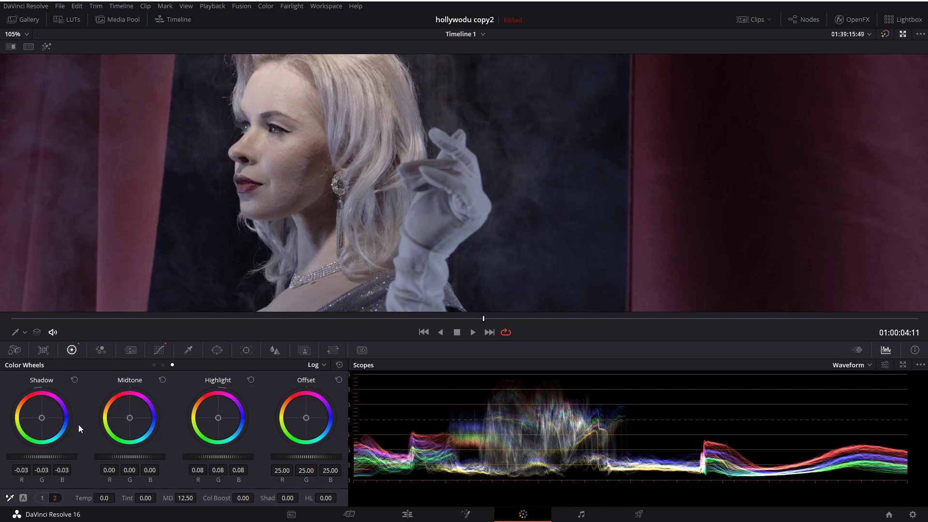
pyautogui.scroll(-2, 393, 228)
pyautogui.scroll(2, 408, 240)
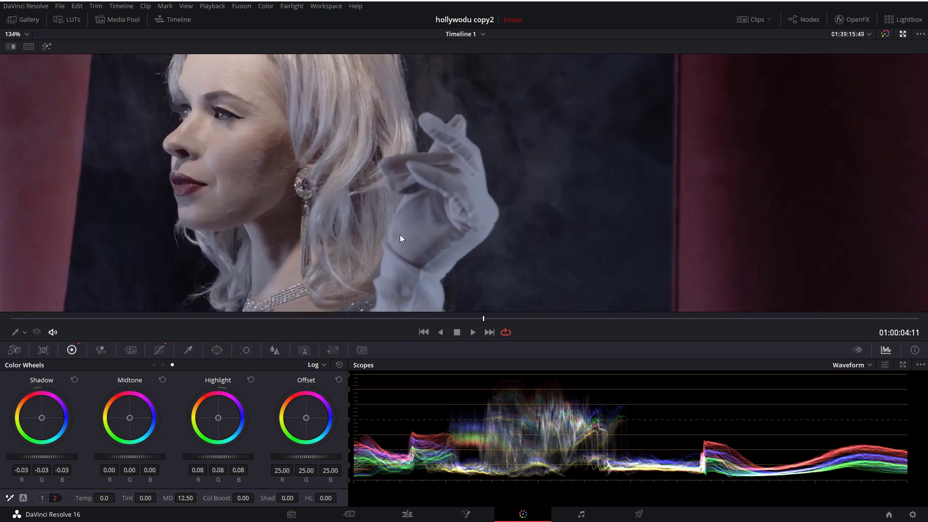
pyautogui.scroll(1, 426, 270)
pyautogui.moveTo(481, 323)
pyautogui.mouseDown()
pyautogui.moveTo(218, 323)
pyautogui.moveTo(642, 324)
pyautogui.moveTo(217, 320)
pyautogui.mouseUp()
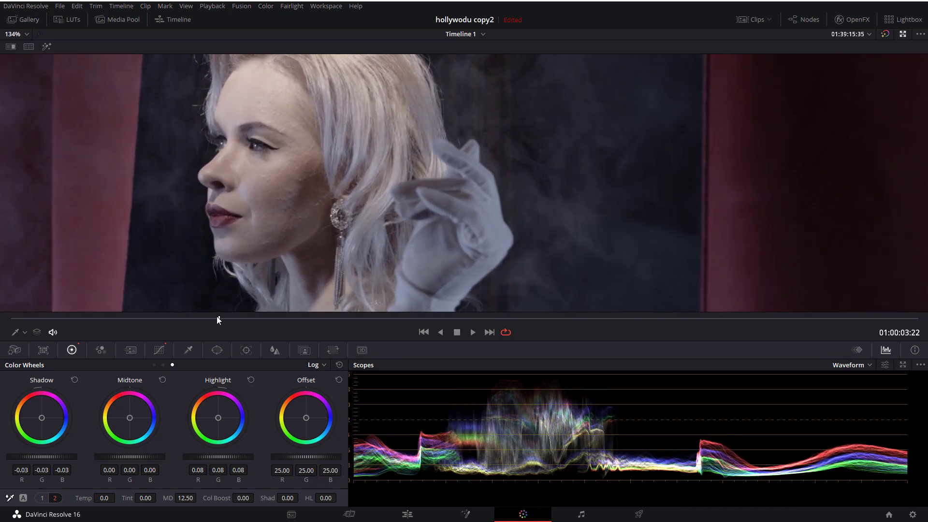
pyautogui.scroll(-5, 282, 179)
pyautogui.moveTo(424, 174); pyautogui.dragTo(399, 123)
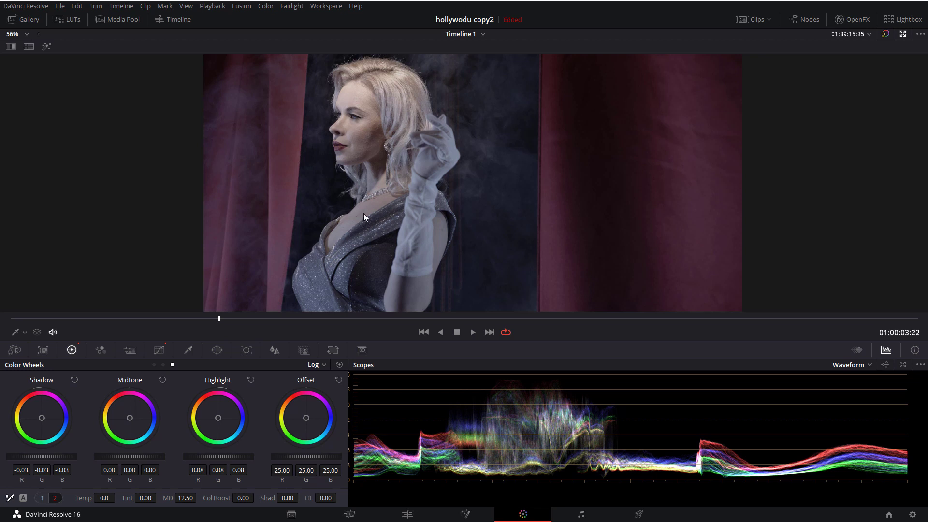
pyautogui.scroll(3, 381, 152)
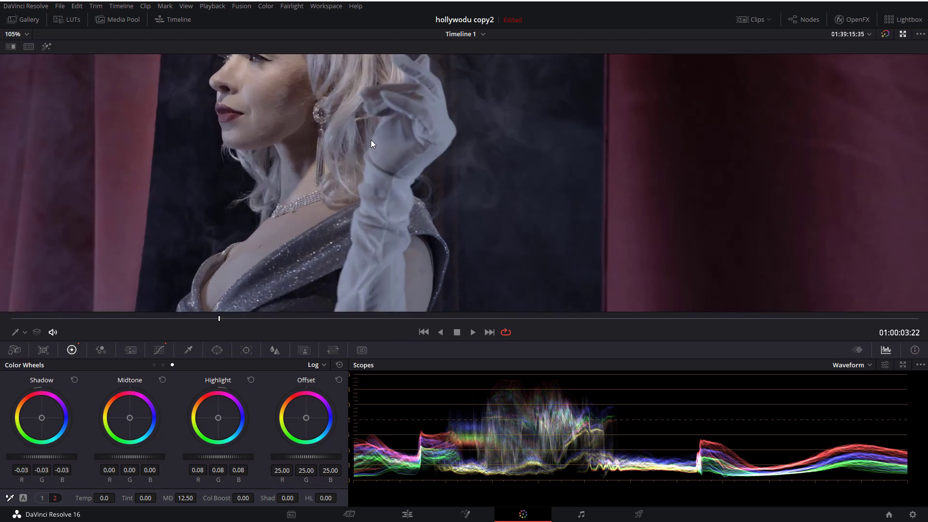
pyautogui.scroll(2, 370, 140)
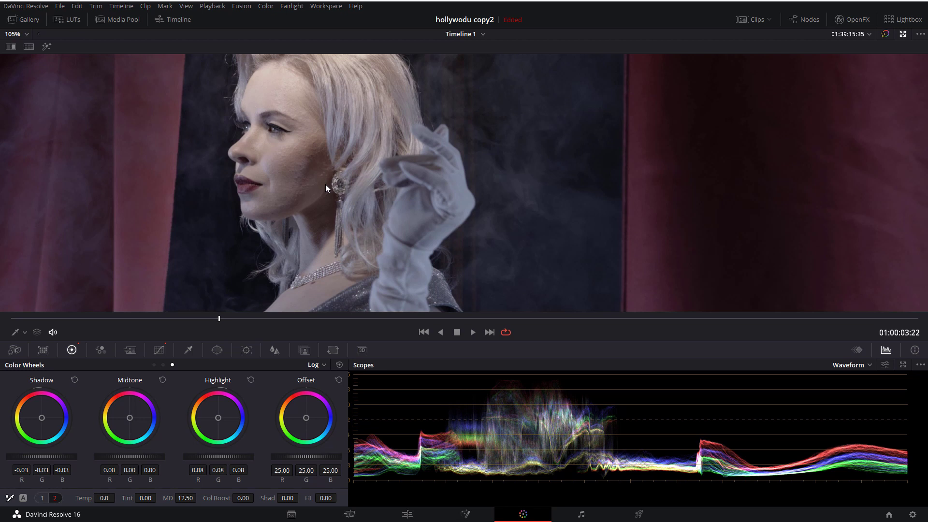